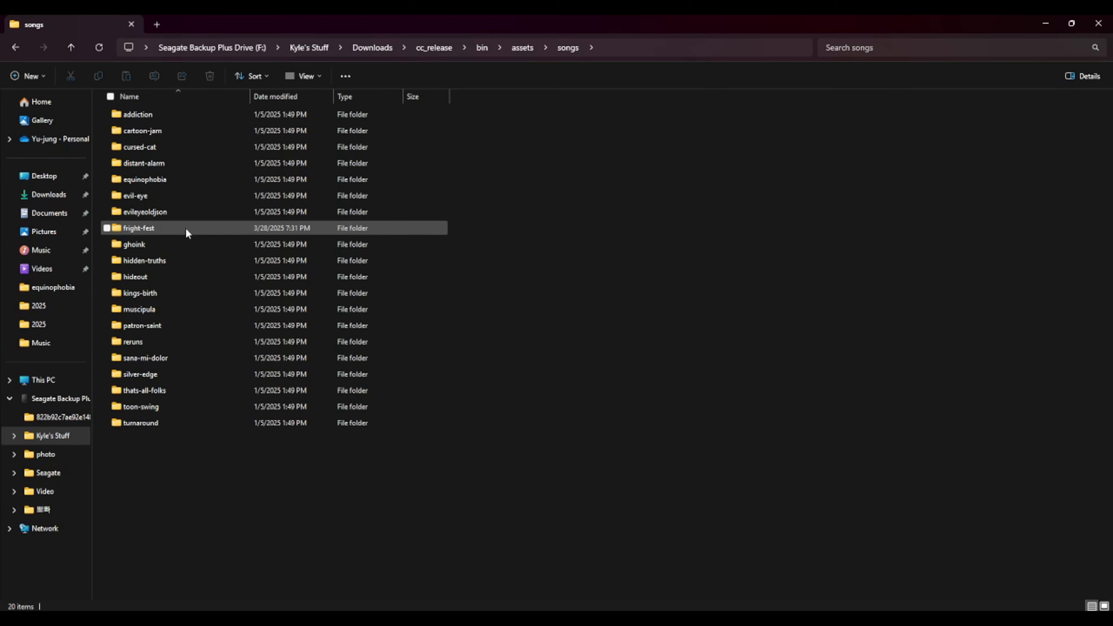
- Import the Inst and Voices audio files from the fright-fest folder into the playlist on Tracks 1 and 2 at bar 1
double_click(156, 228)
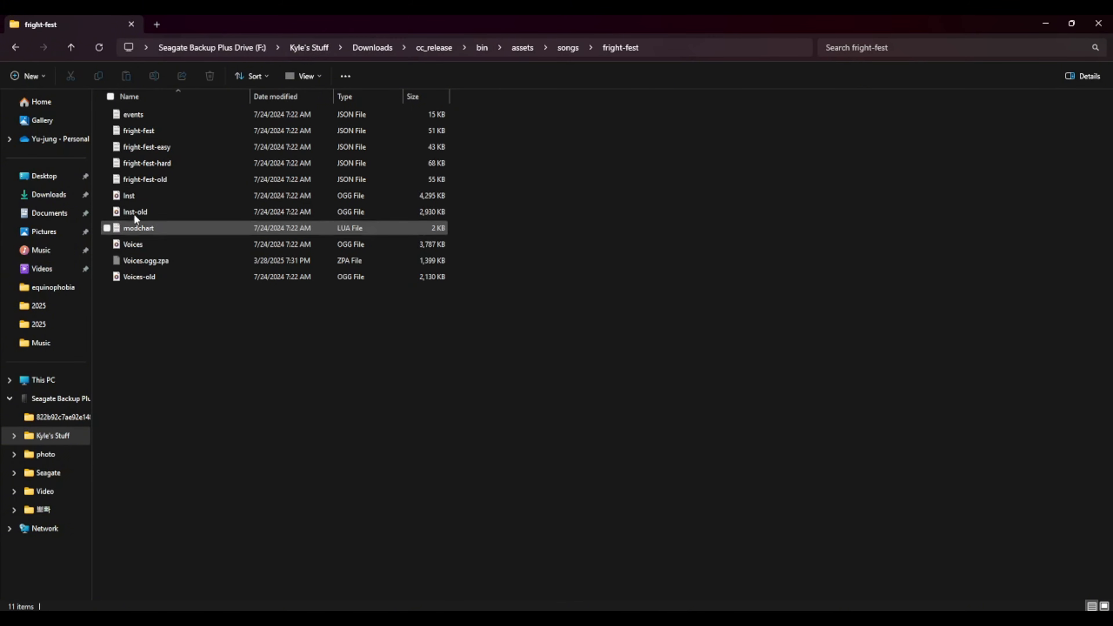
click(134, 193)
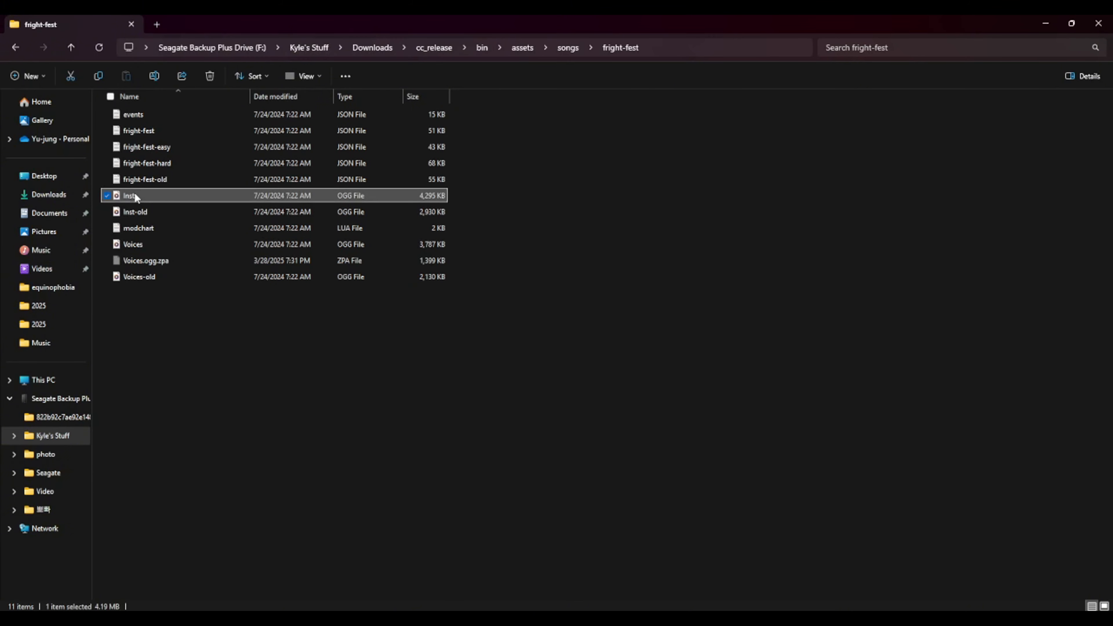
click(107, 245)
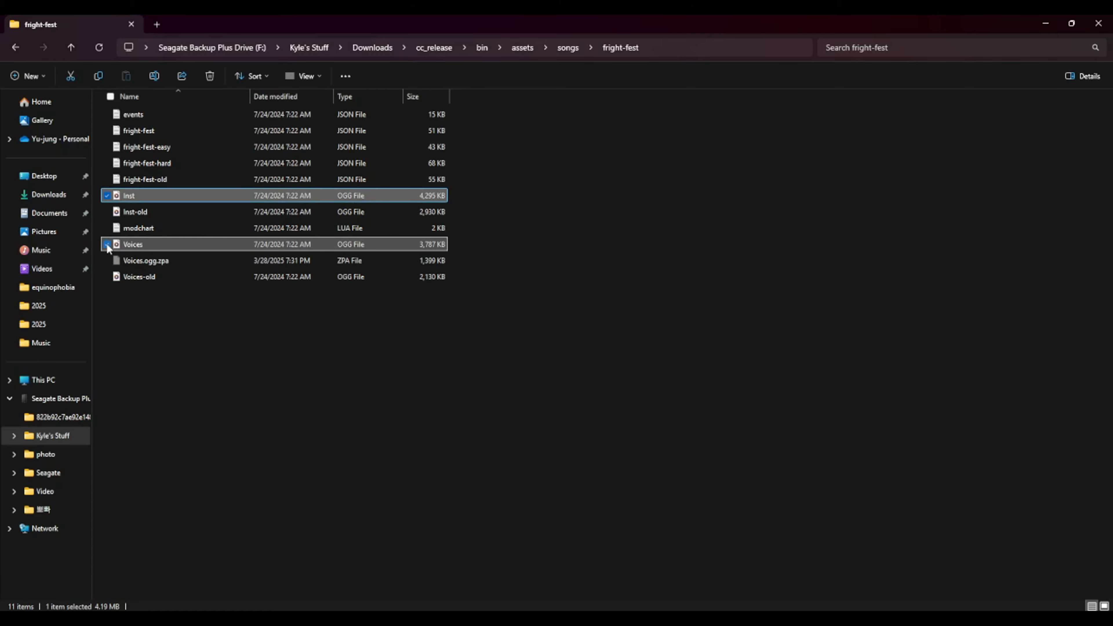
click(1077, 24)
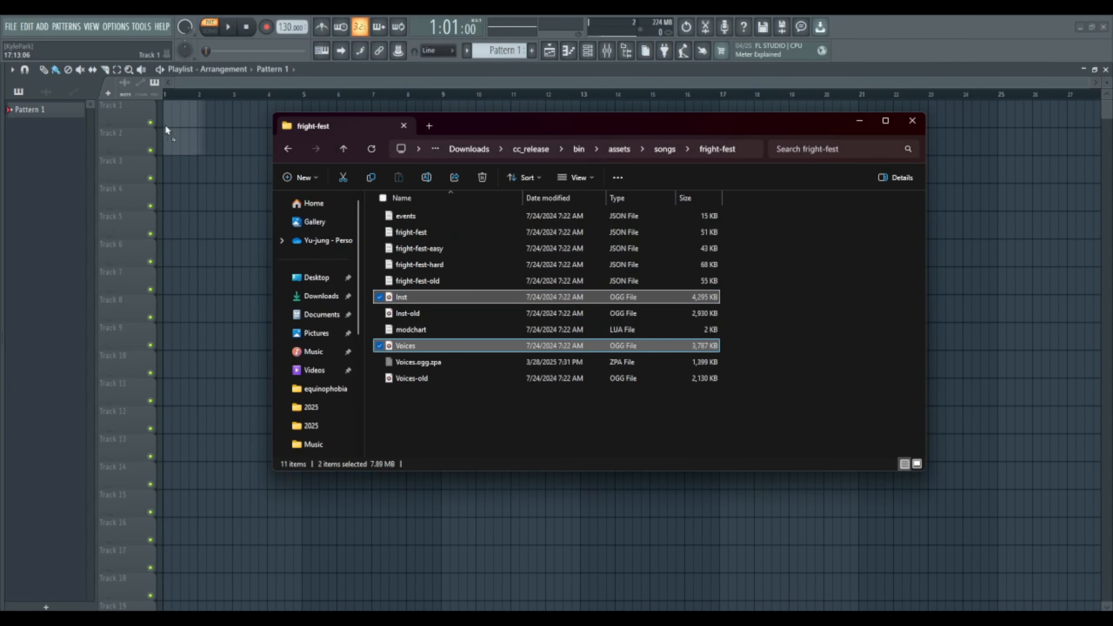
drag(165, 125, 164, 119)
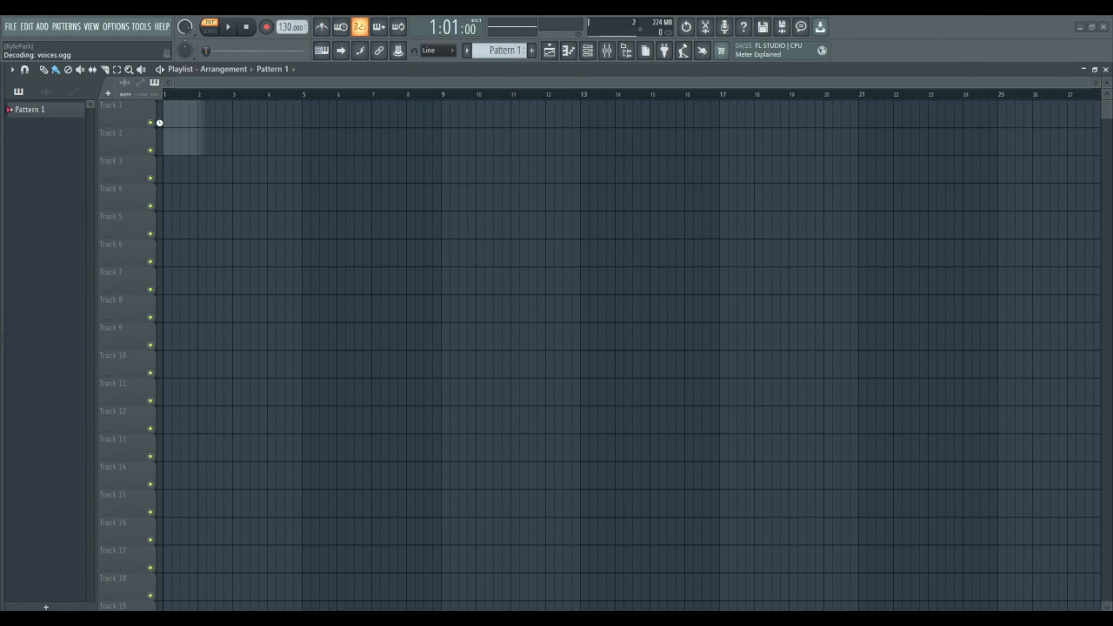
click(232, 147)
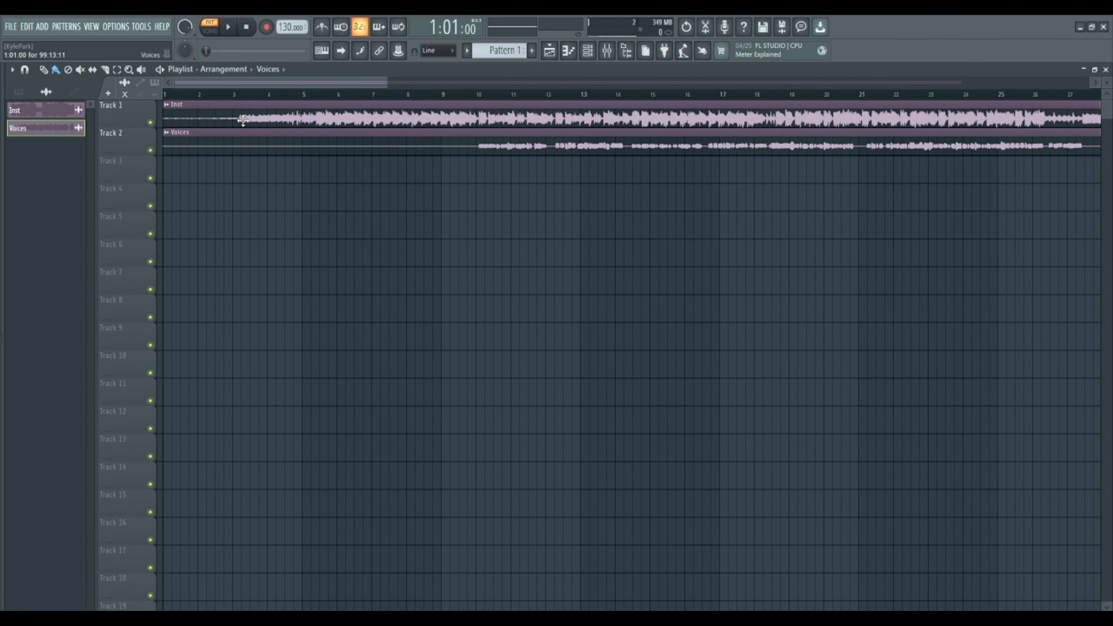
click(241, 117)
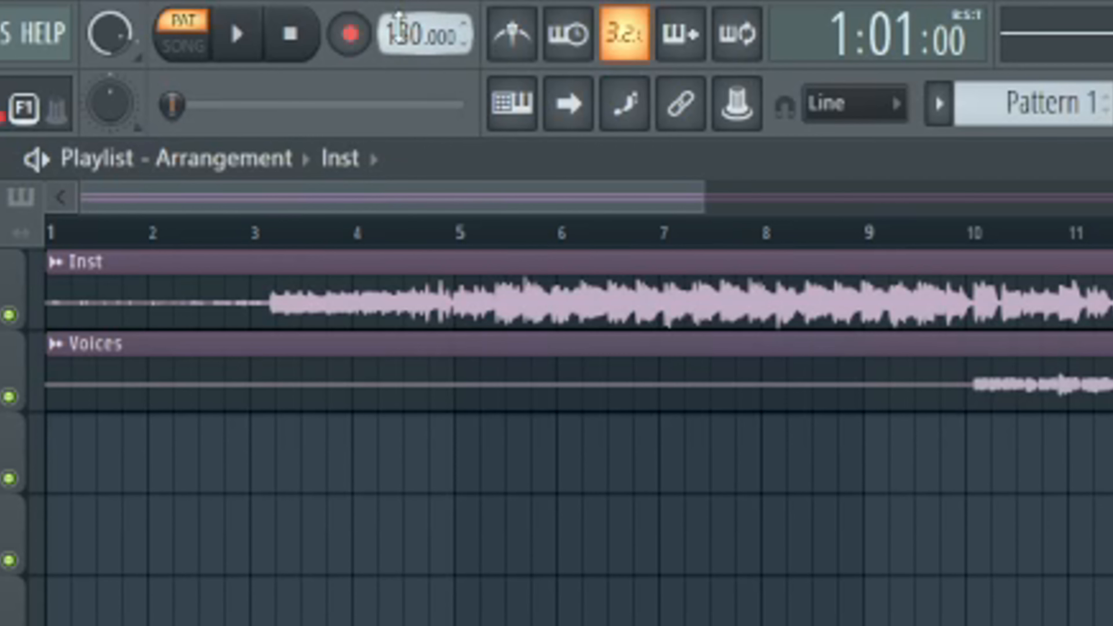
- Look up the song's bpm in fright-fest-hard.json and set the project tempo to 118 BPM
drag(290, 27, 290, 27)
drag(425, 34, 425, 37)
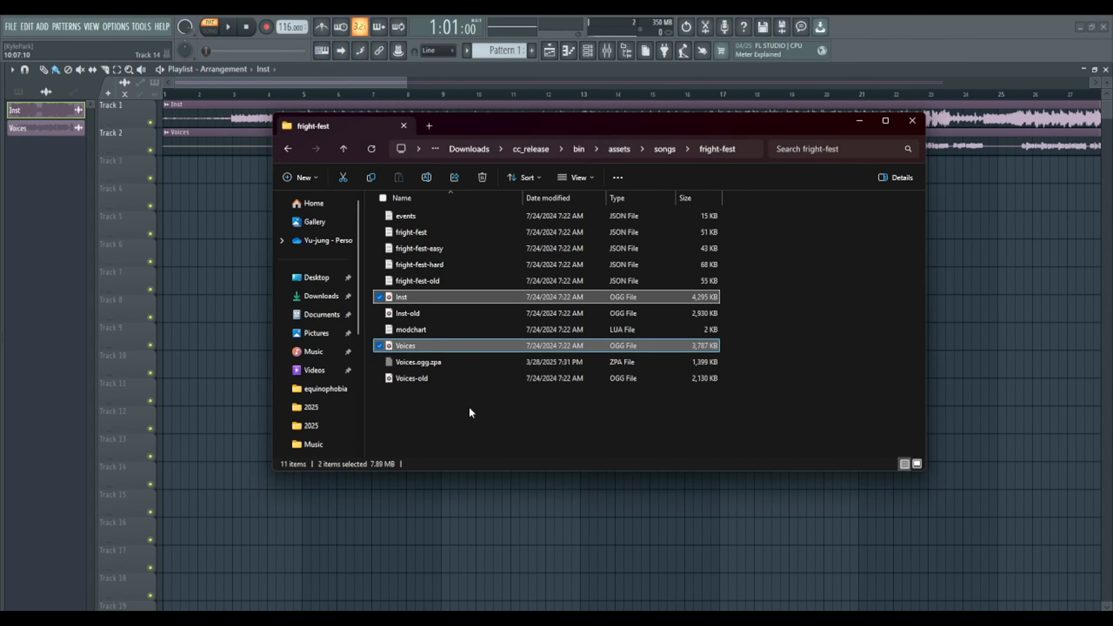
double_click(443, 263)
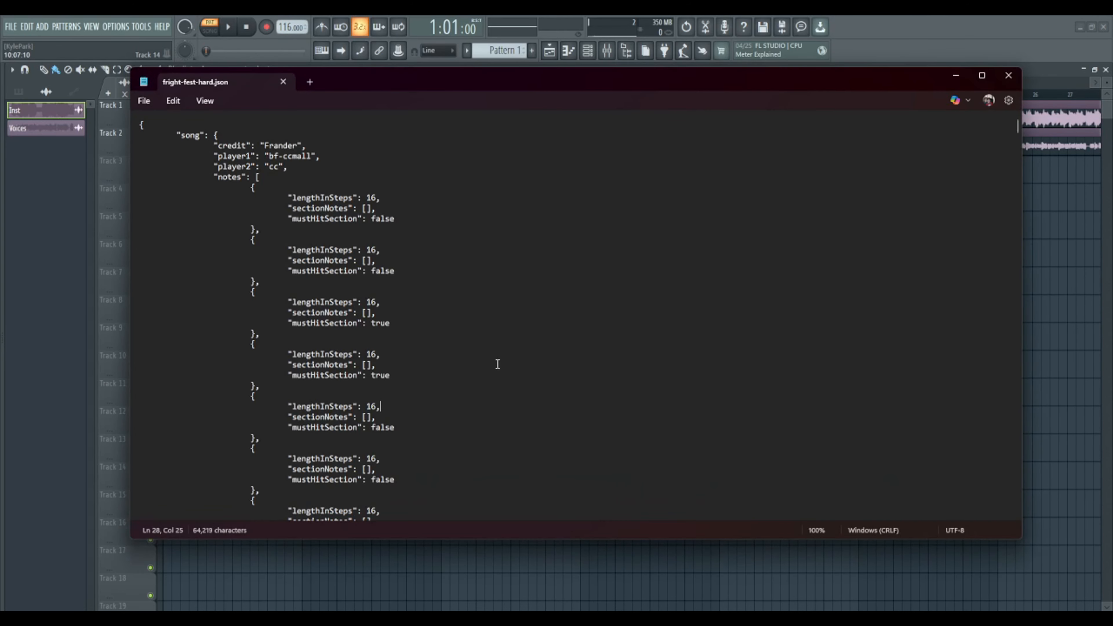
scroll(497, 363, down, 5)
drag(1016, 124, 1003, 539)
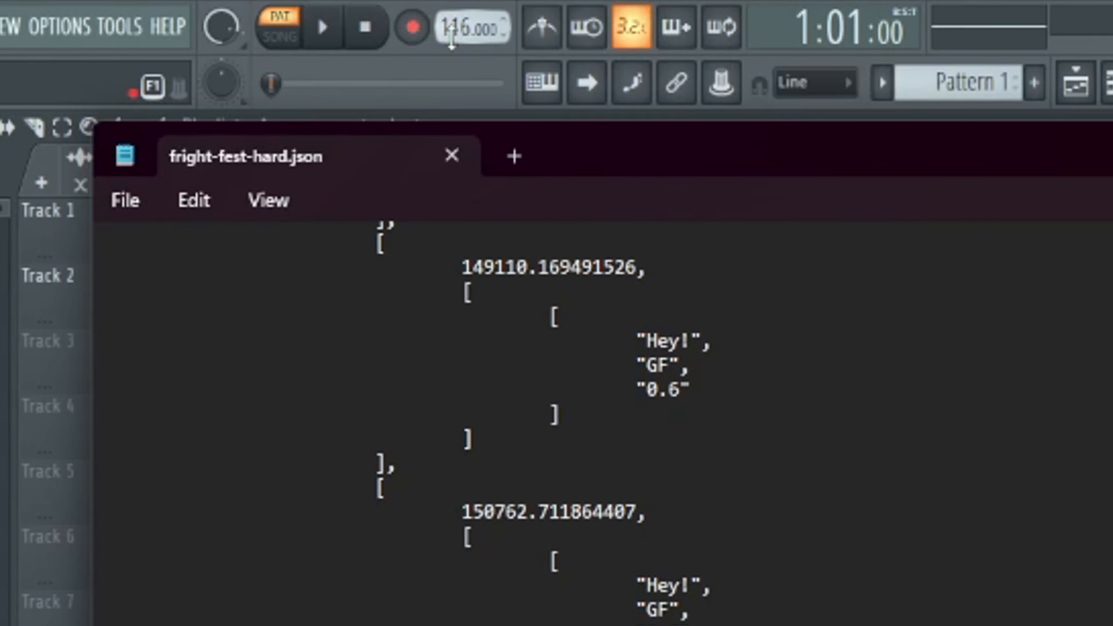
scroll(456, 30, up, 1)
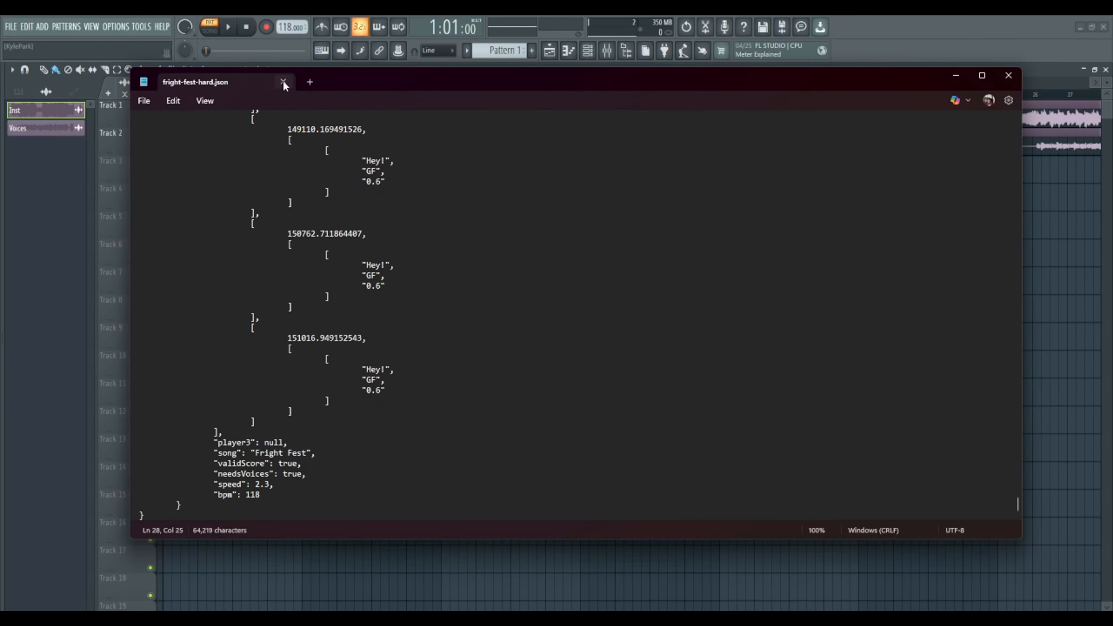
click(284, 80)
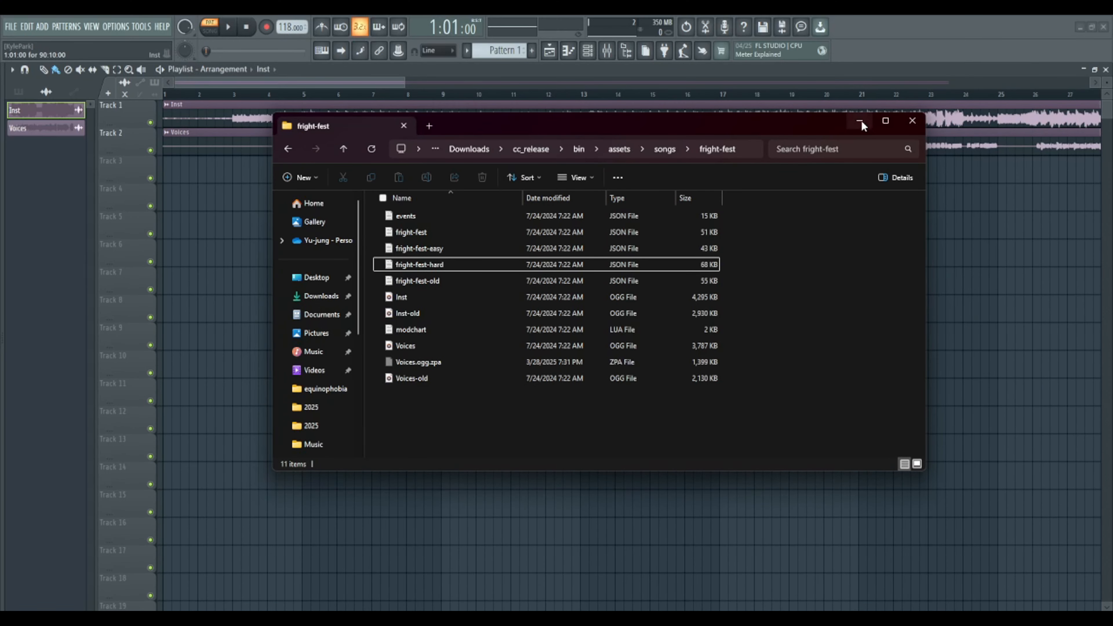
click(913, 121)
- Set the song position to bar 3 in the playlist and examine how the instrumental's waveform lines up with the bars
scroll(245, 98, up, 2)
click(226, 96)
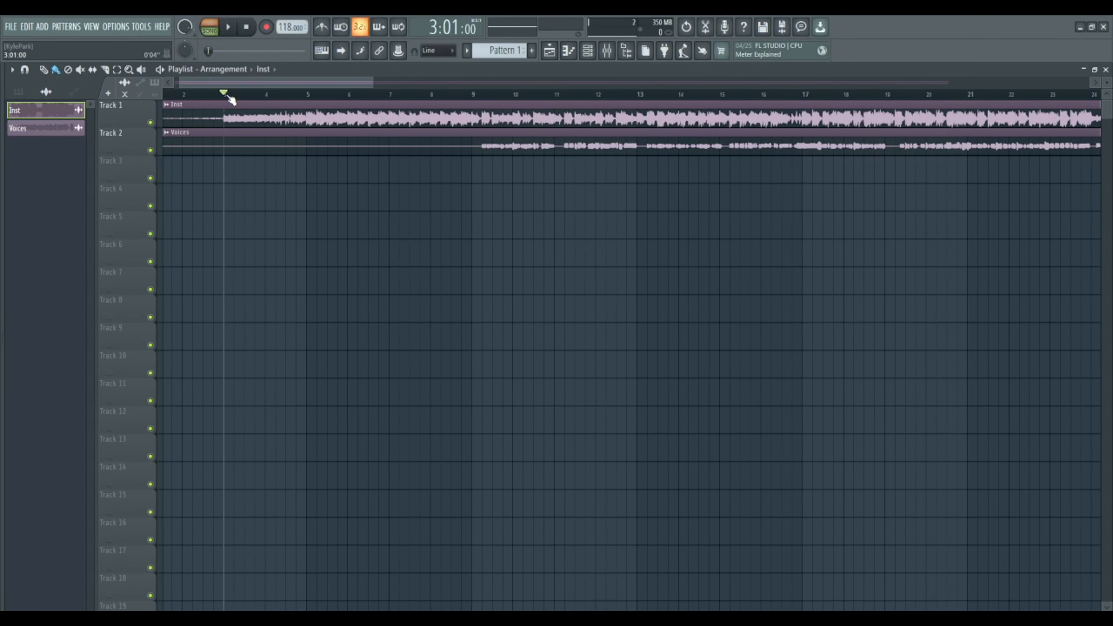
scroll(228, 97, down, 4)
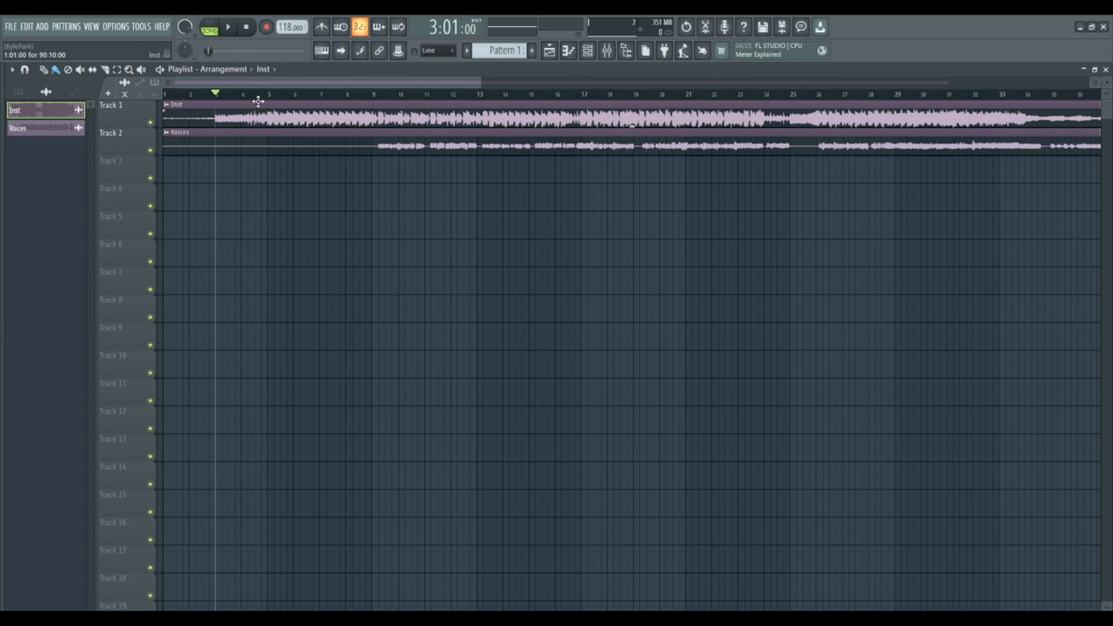
scroll(247, 97, down, 1)
scroll(228, 93, up, 3)
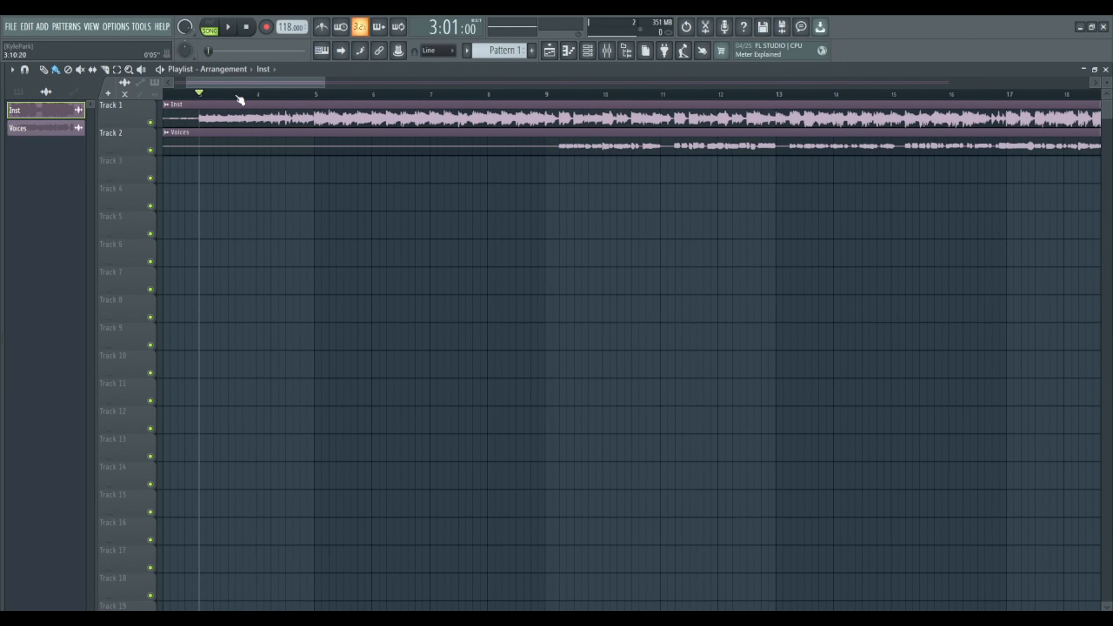
scroll(240, 97, down, 5)
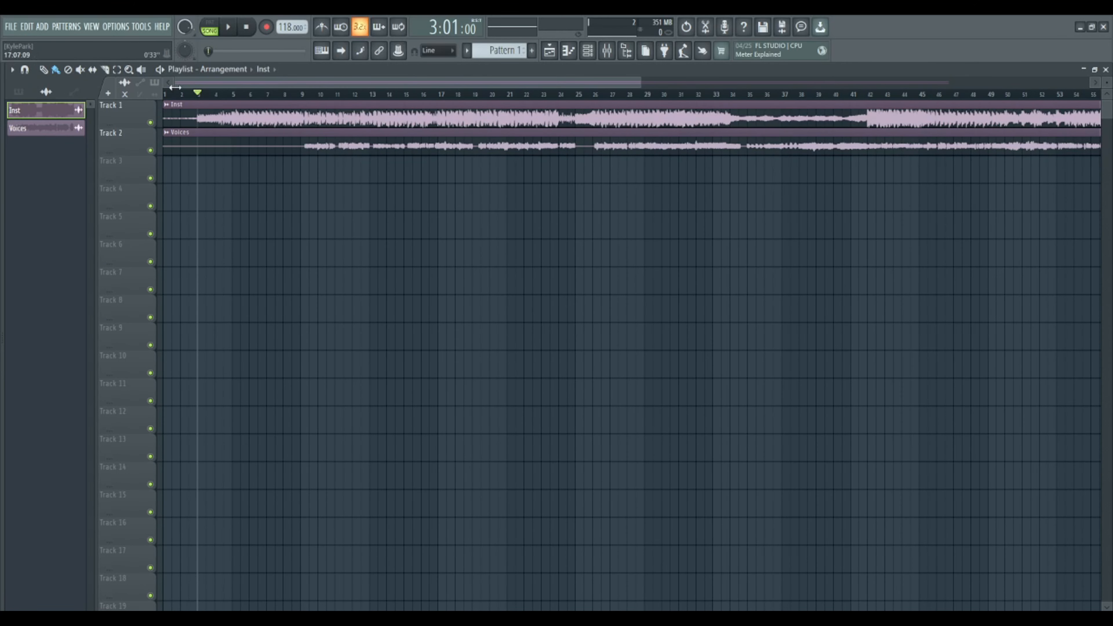
- Place a Pattern 1 clip on Track 3 at bar 1 of the playlist
click(18, 91)
click(60, 113)
click(173, 171)
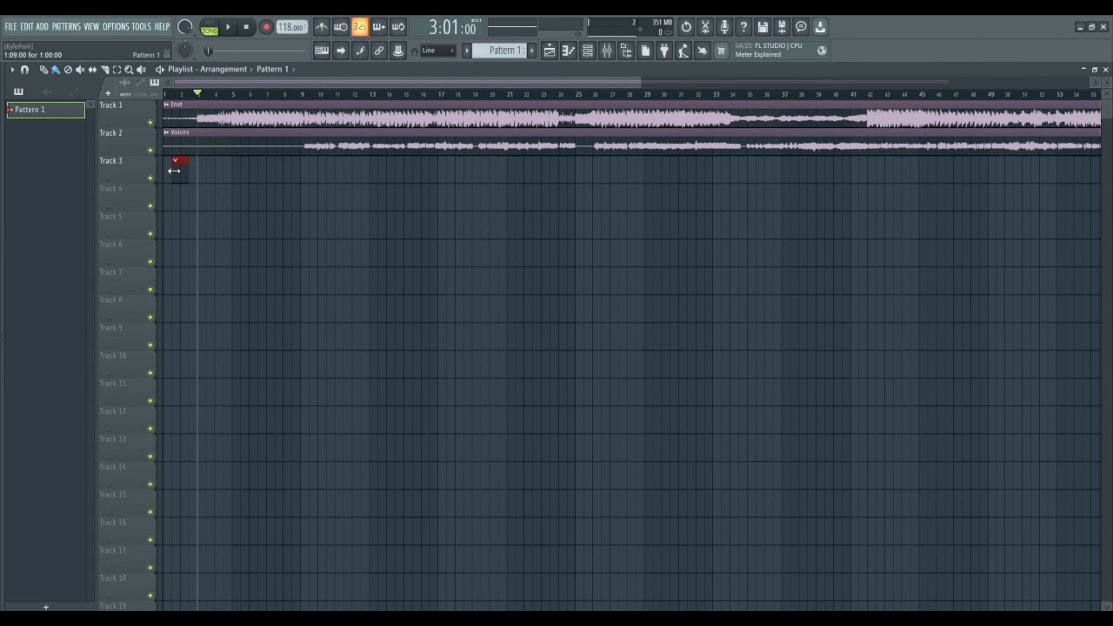
- Add a SoundFont Player channel to the channel rack
click(587, 51)
click(98, 74)
click(90, 103)
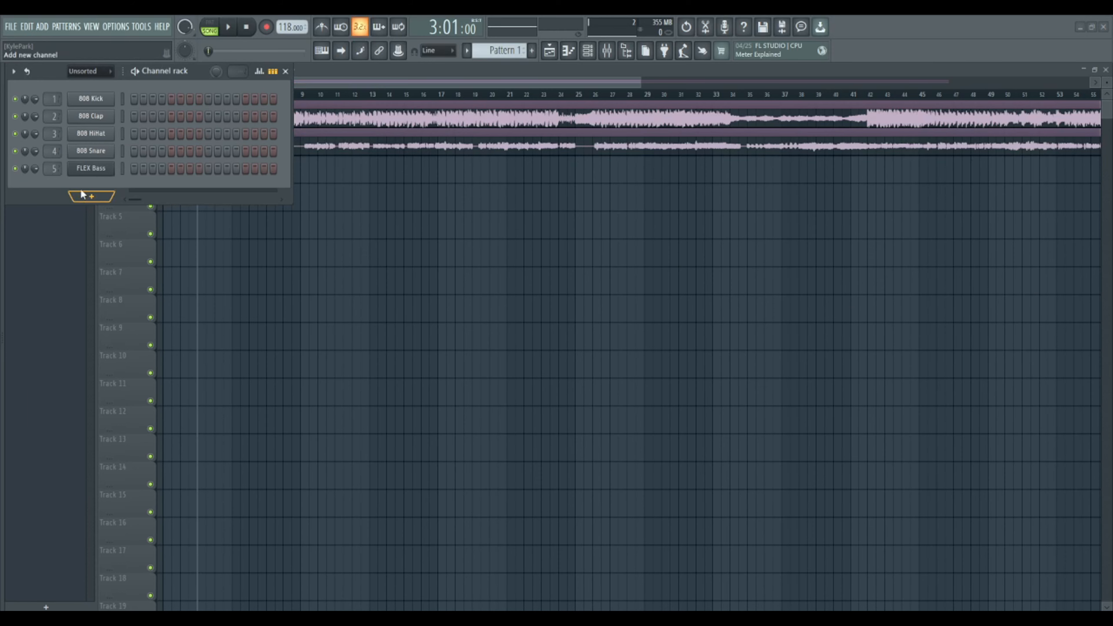
click(91, 197)
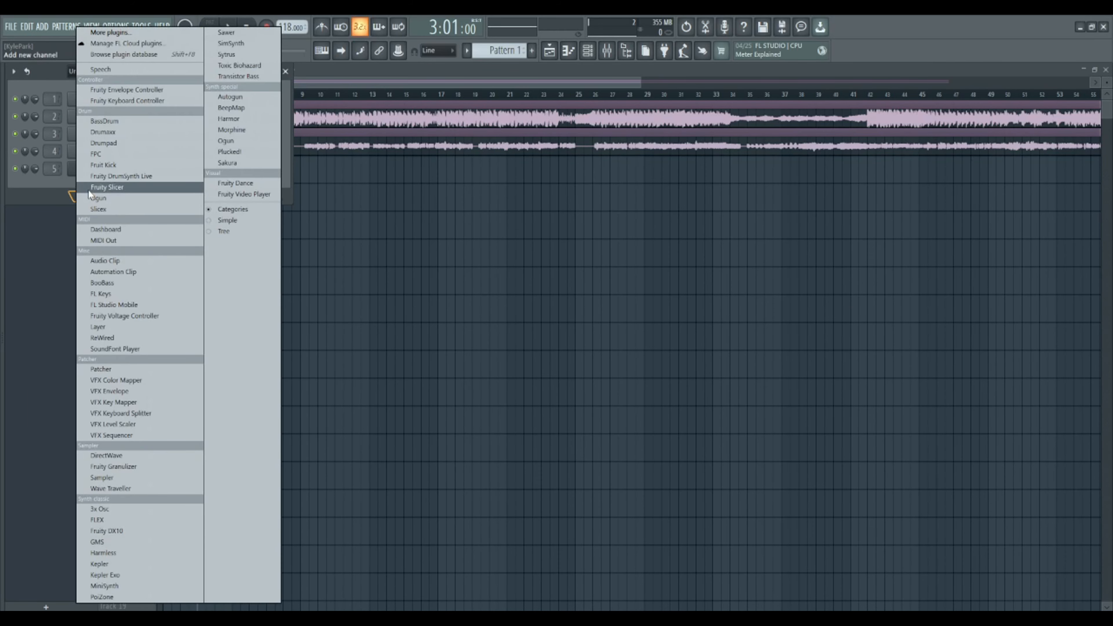
click(124, 350)
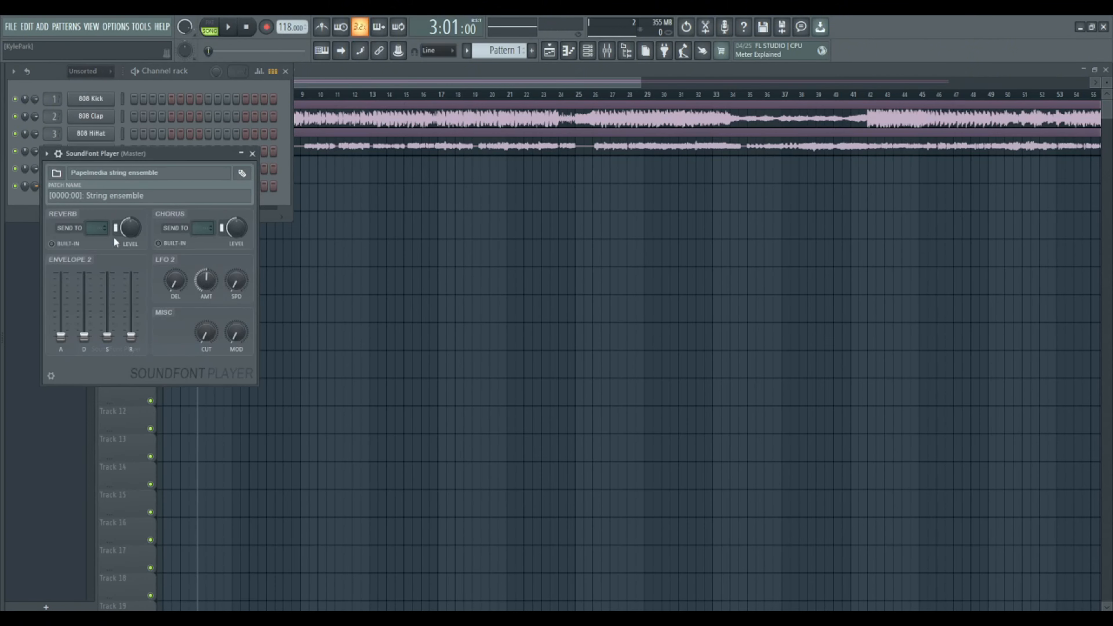
- Load the HuggyWuggy.sf2 soundfont into the SoundFont Player and adjust the channel's target mixer track
click(54, 175)
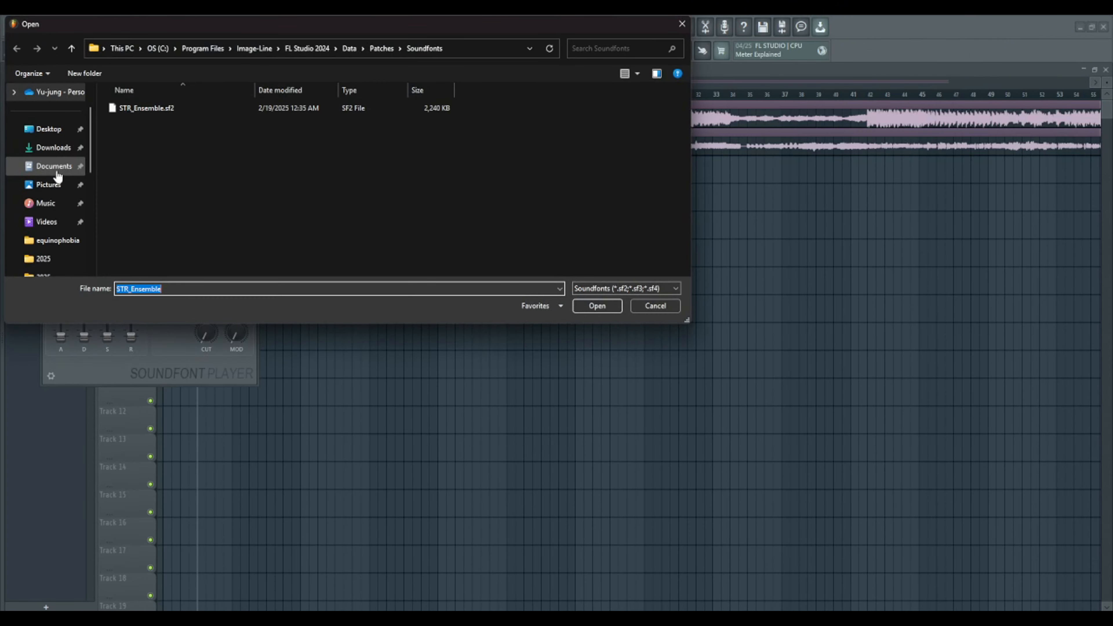
click(53, 207)
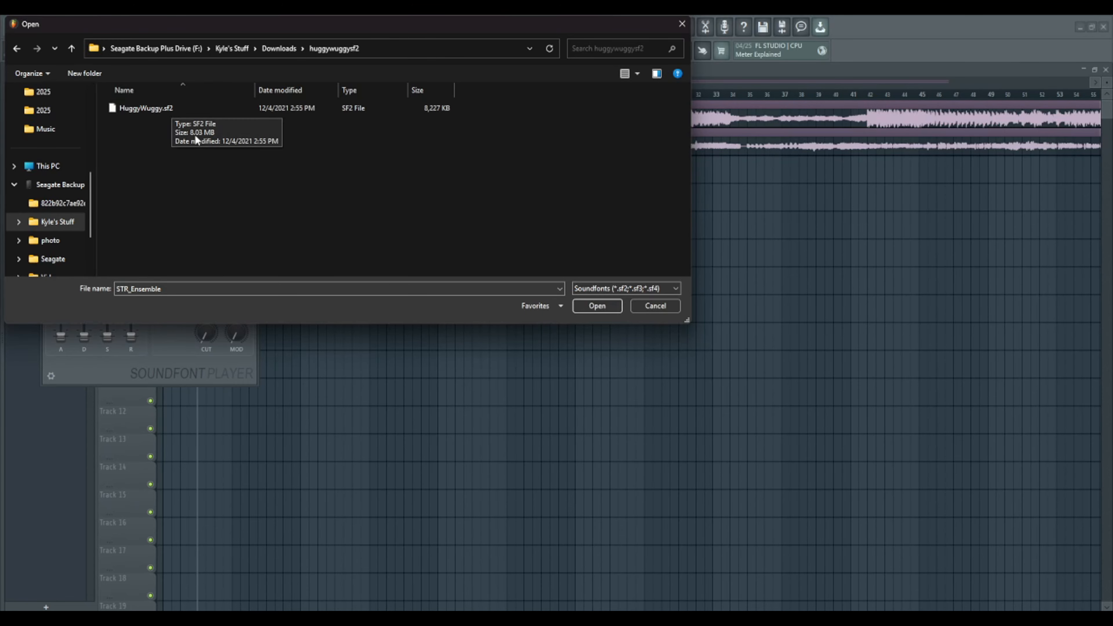
double_click(154, 107)
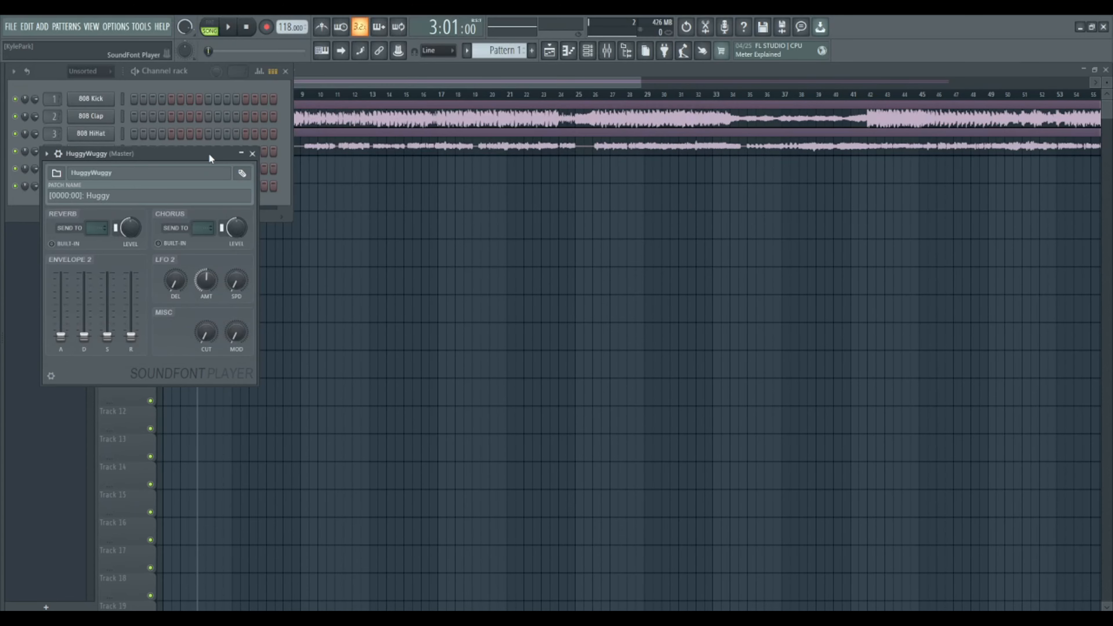
click(247, 156)
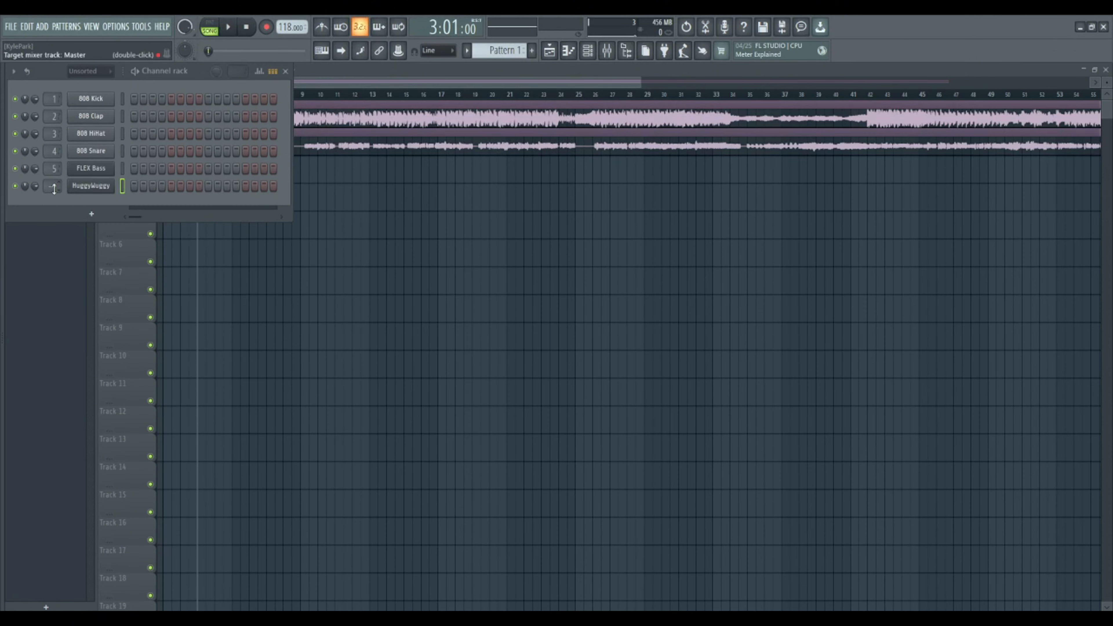
scroll(54, 188, up, 1)
click(286, 71)
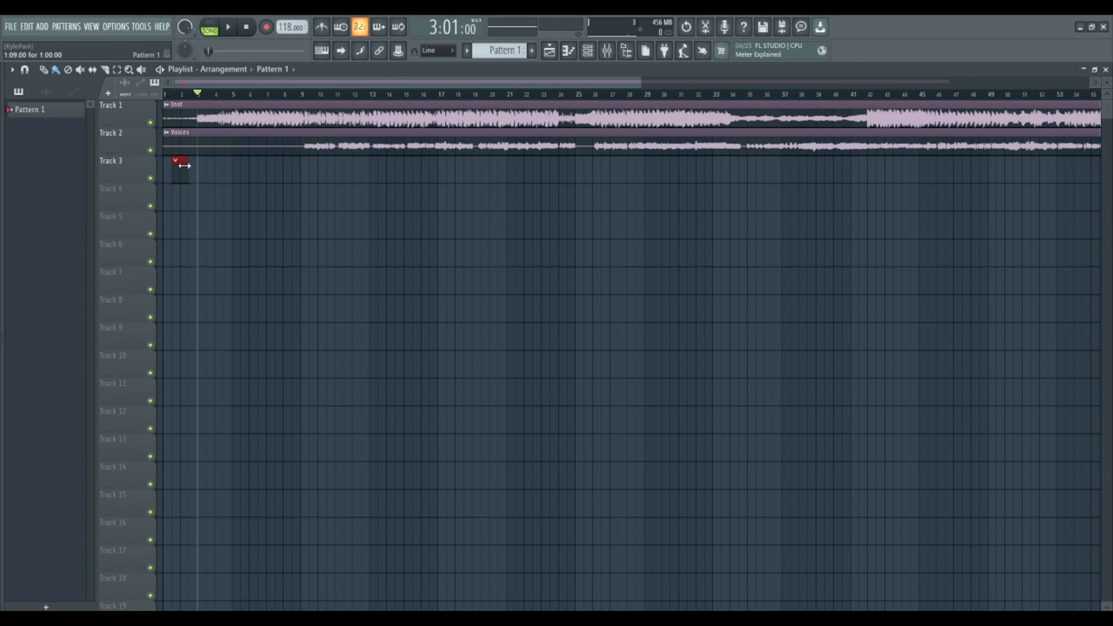
- Import the first Fright Fest MIDI file into the HuggyWuggy channel's piano roll with all tracks and all channels
drag(180, 168, 131, 176)
click(569, 51)
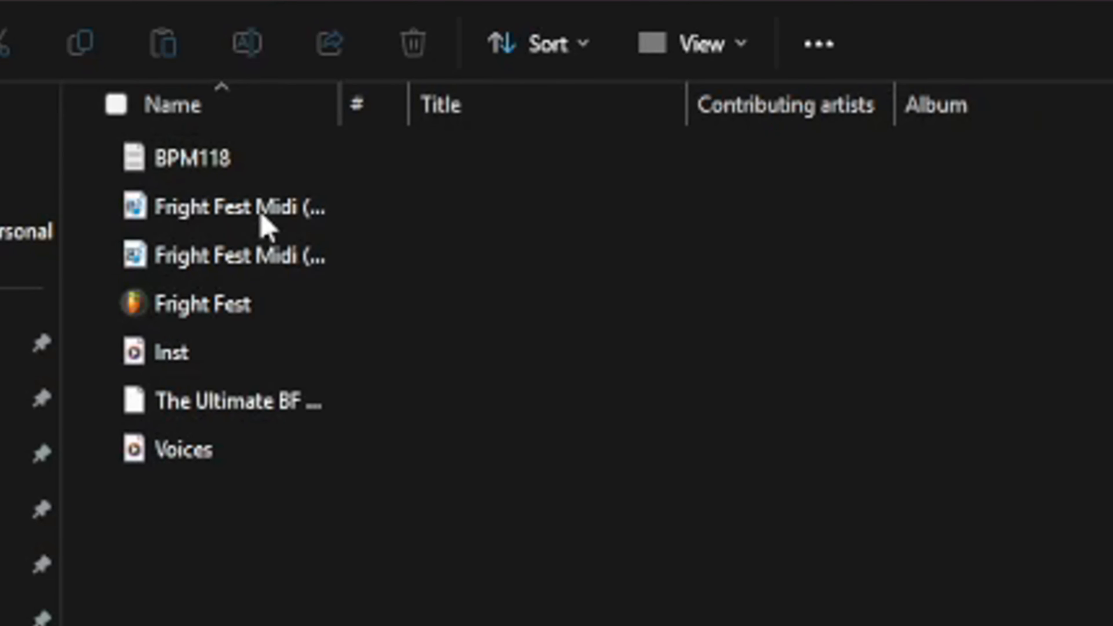
click(215, 218)
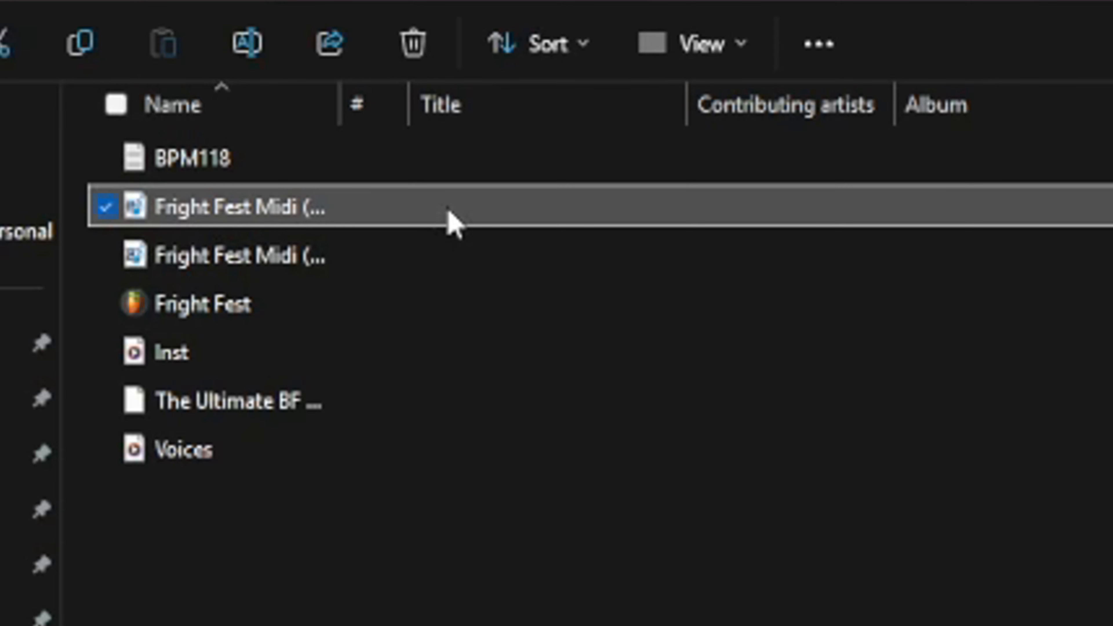
key(F2)
click(556, 212)
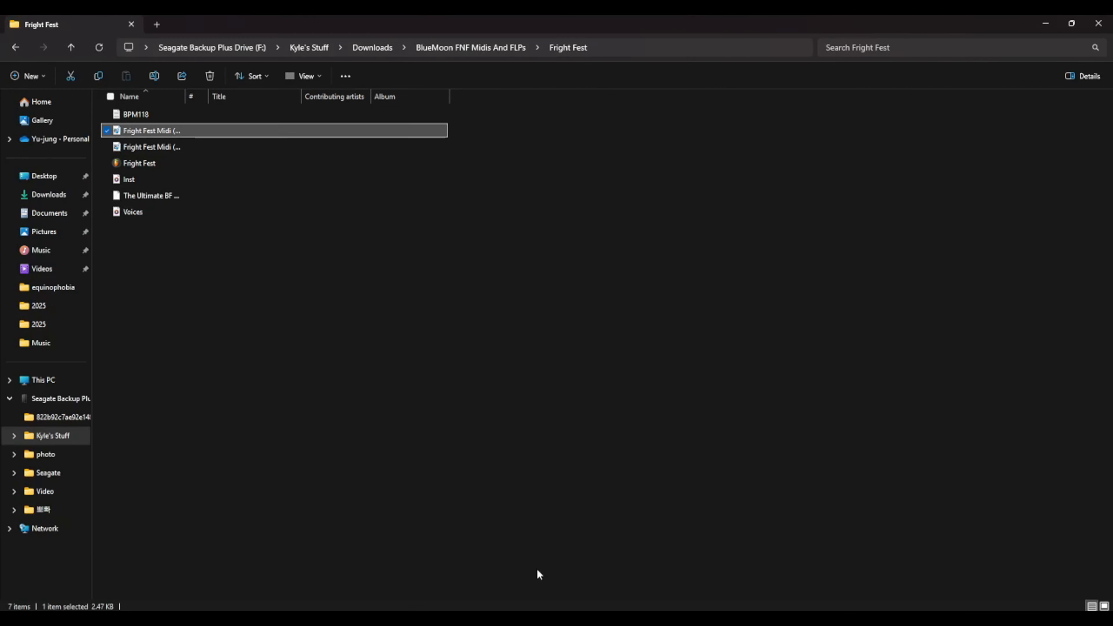
click(1072, 23)
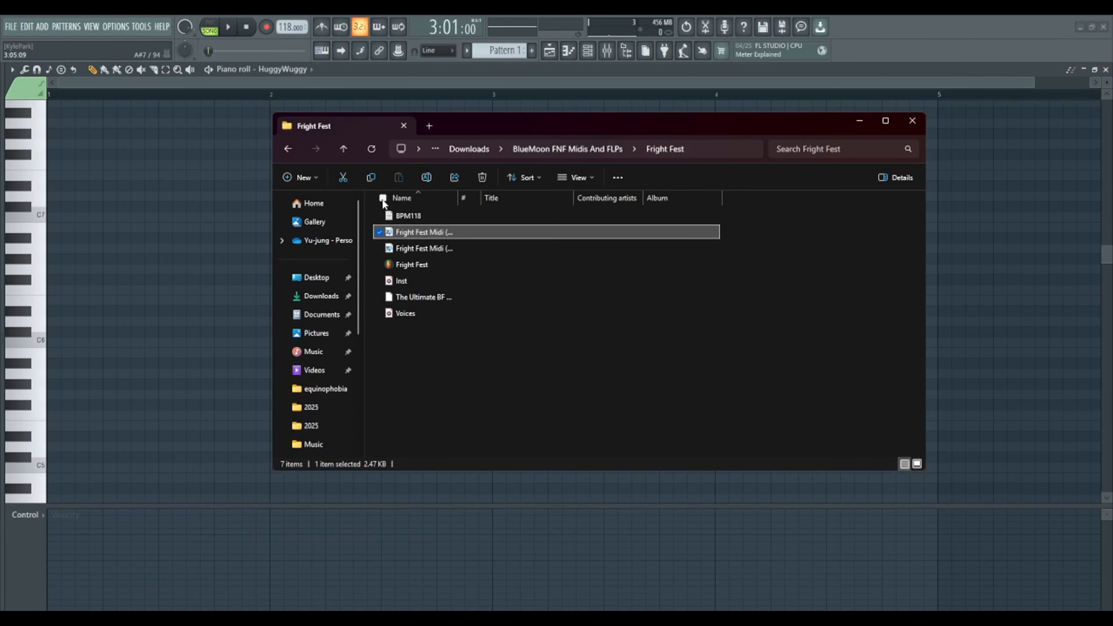
drag(167, 236, 167, 234)
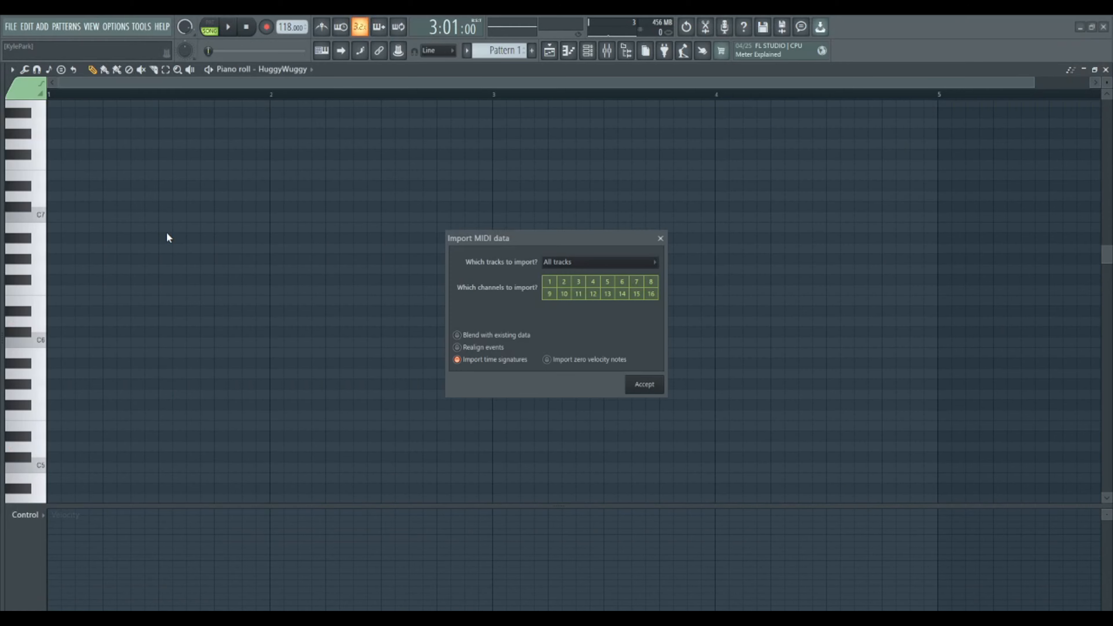
click(645, 386)
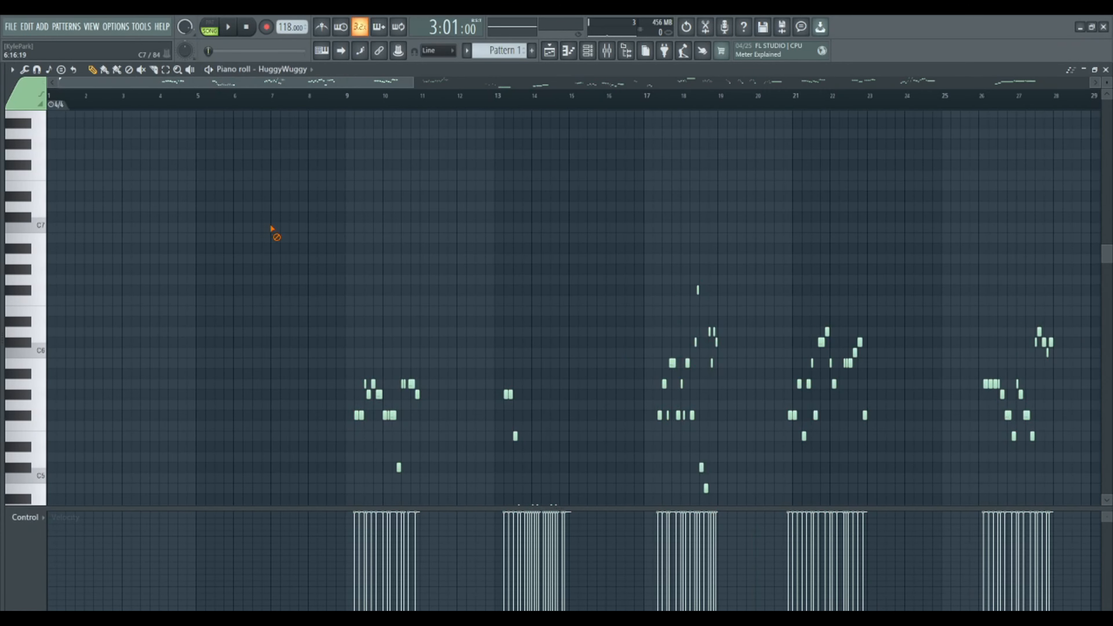
- Set the playback position to bar 9 in the piano roll, just before the first imported notes
scroll(300, 104, down, 1)
scroll(264, 133, down, 3)
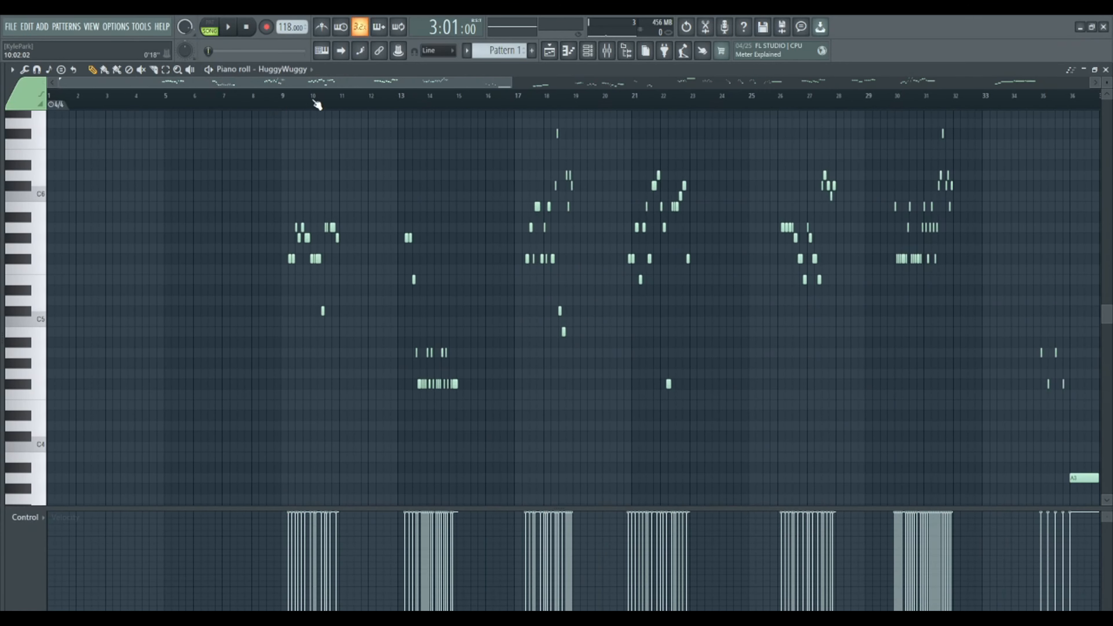
scroll(317, 104, up, 2)
scroll(316, 104, up, 2)
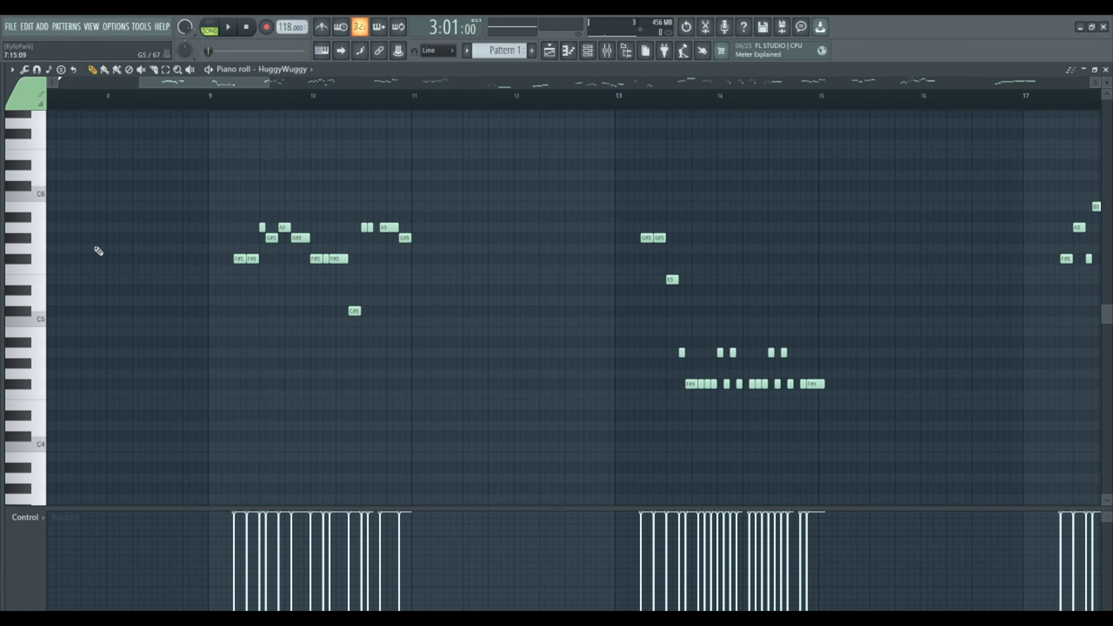
scroll(249, 105, up, 1)
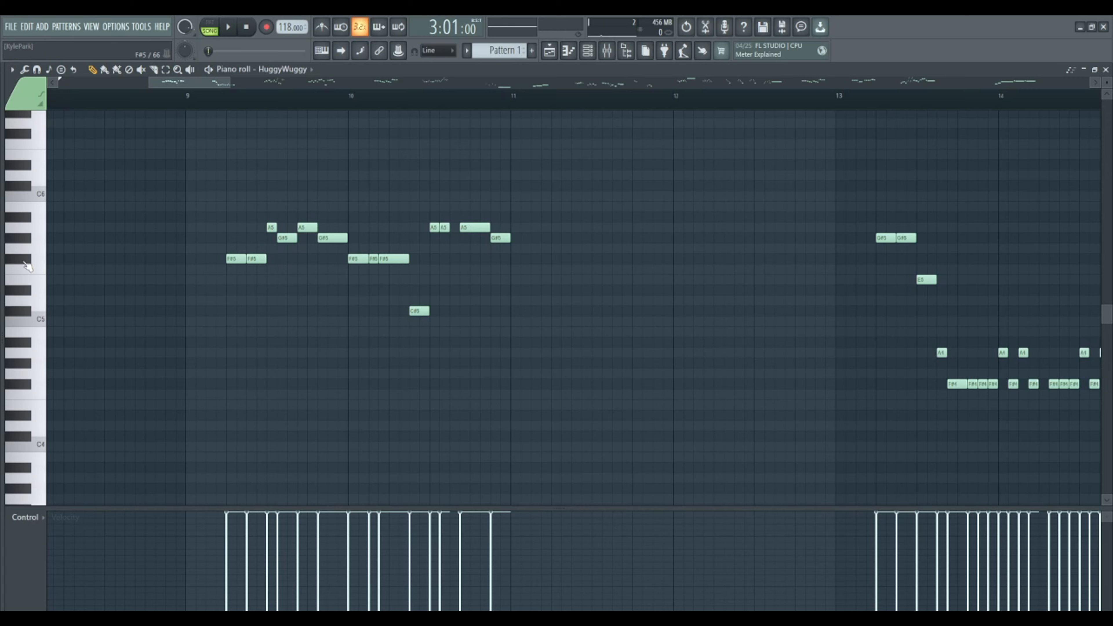
click(195, 104)
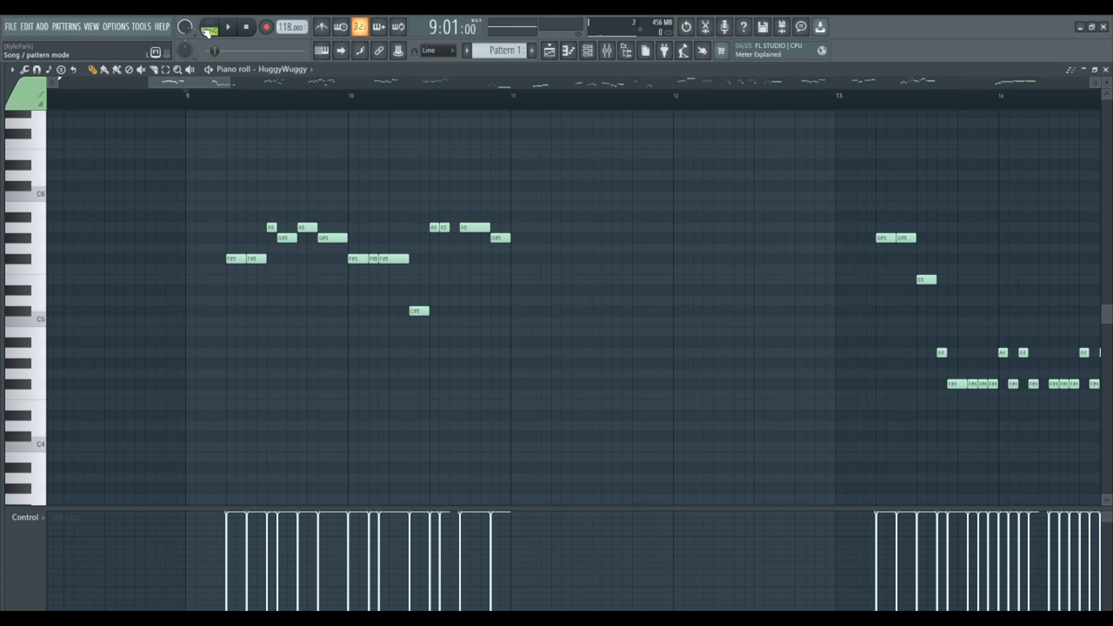
- Switch playback to pattern mode, then play the imported HuggyWuggy notes from 9:05:00 at the first note and stop
key(l)
drag(178, 109, 229, 105)
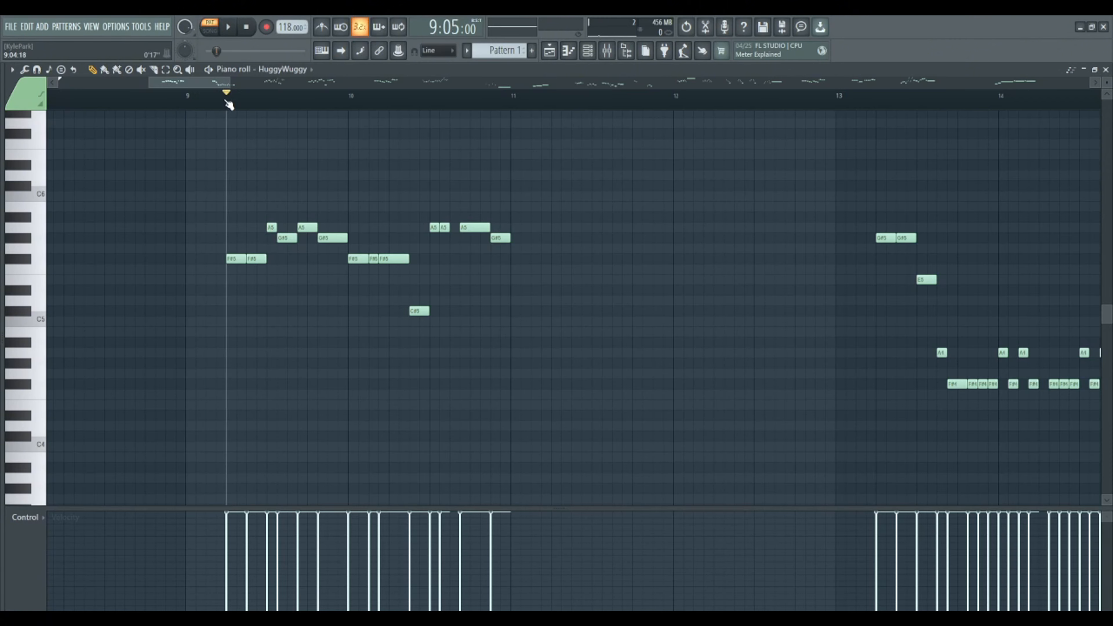
key(space)
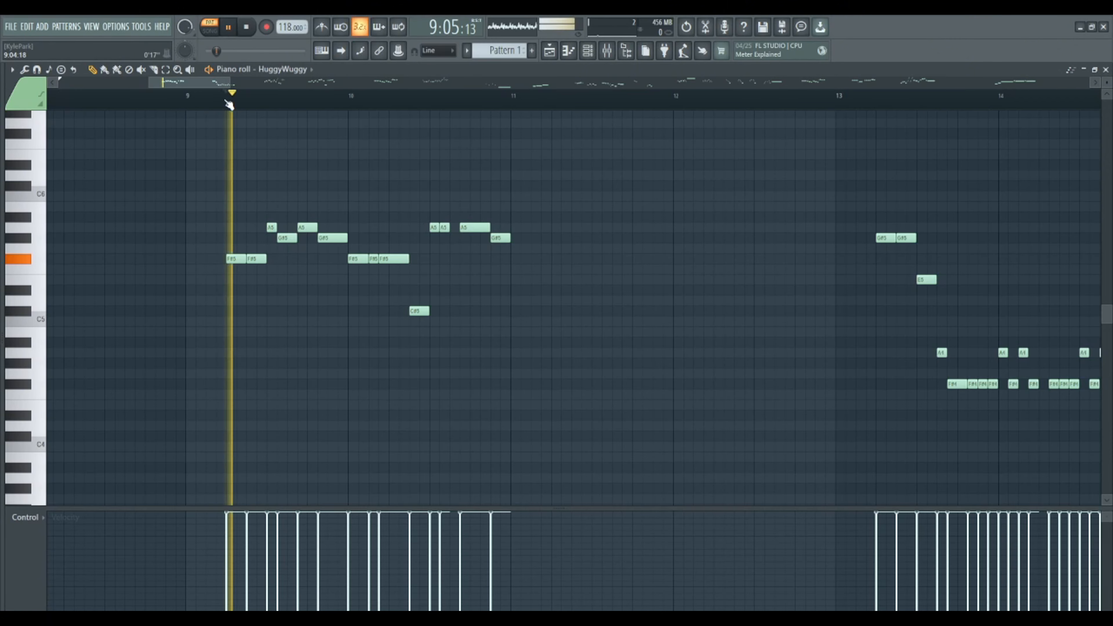
scroll(229, 104, down, 3)
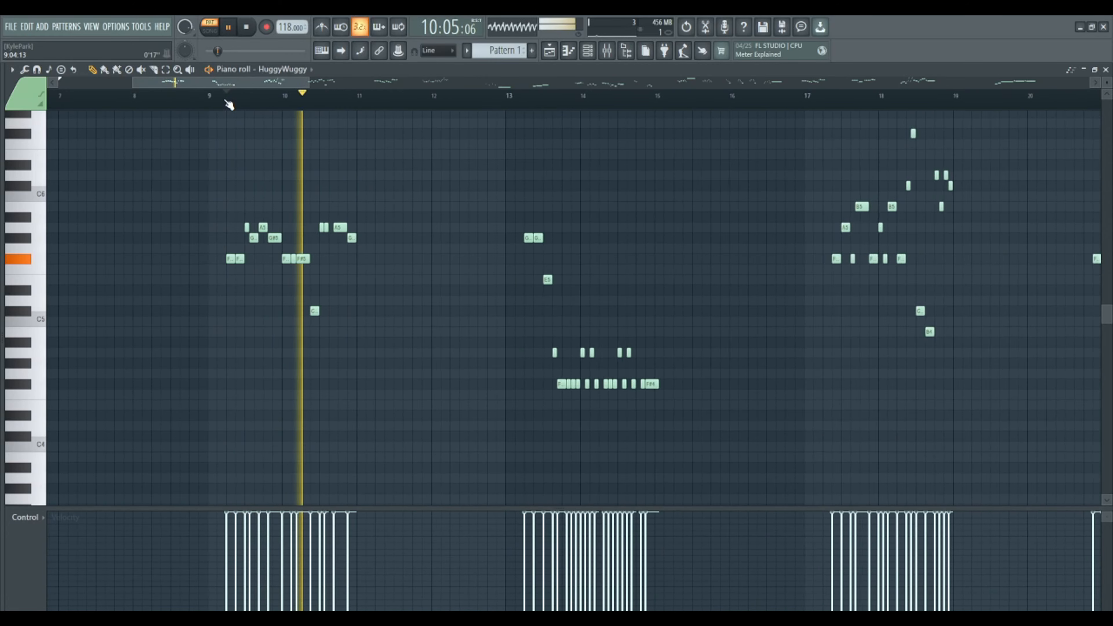
key(space)
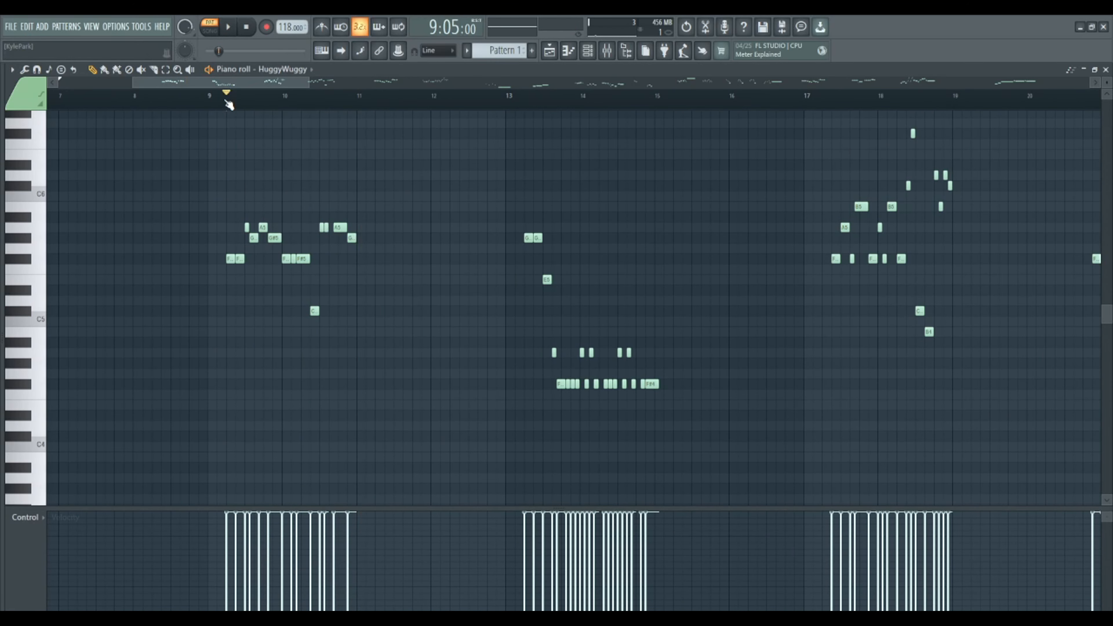
- Audition HuggyWuggy piano keys in the octave around C6 to hear how the soundfont's high notes sound
scroll(226, 149, up, 3)
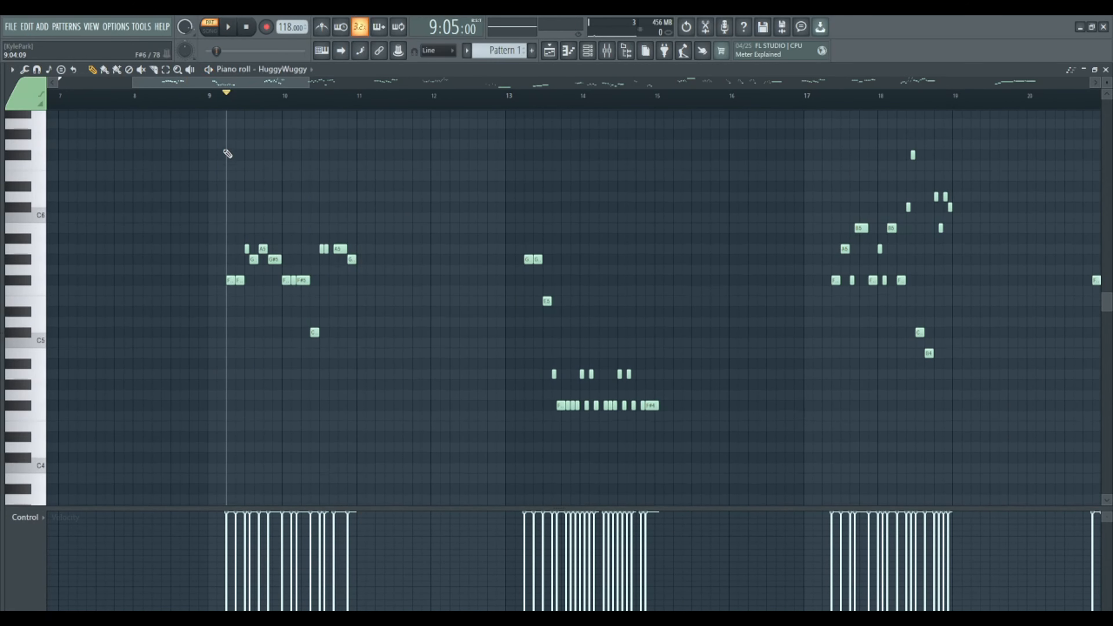
scroll(210, 103, down, 4)
scroll(214, 184, down, 2)
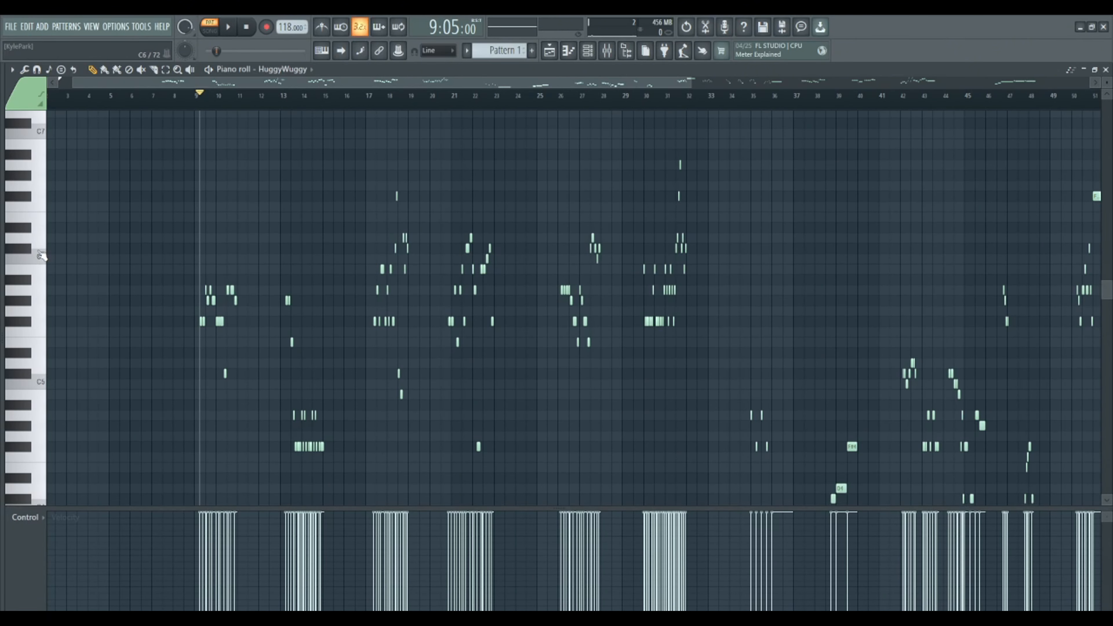
click(37, 253)
click(34, 314)
click(38, 271)
click(39, 268)
click(40, 259)
click(36, 239)
click(27, 251)
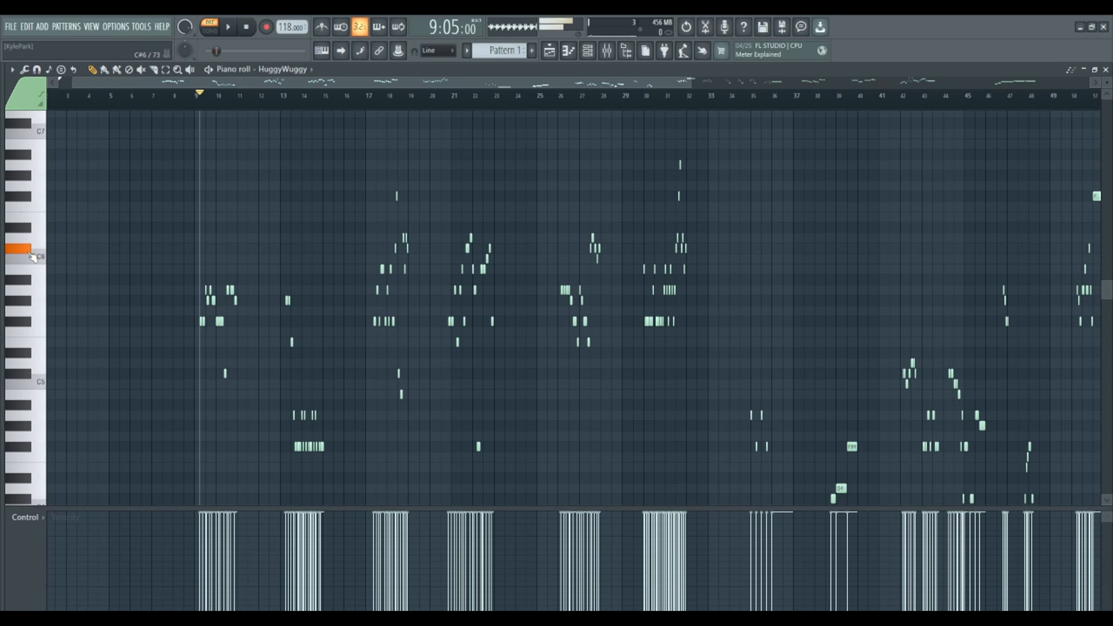
click(29, 229)
click(36, 215)
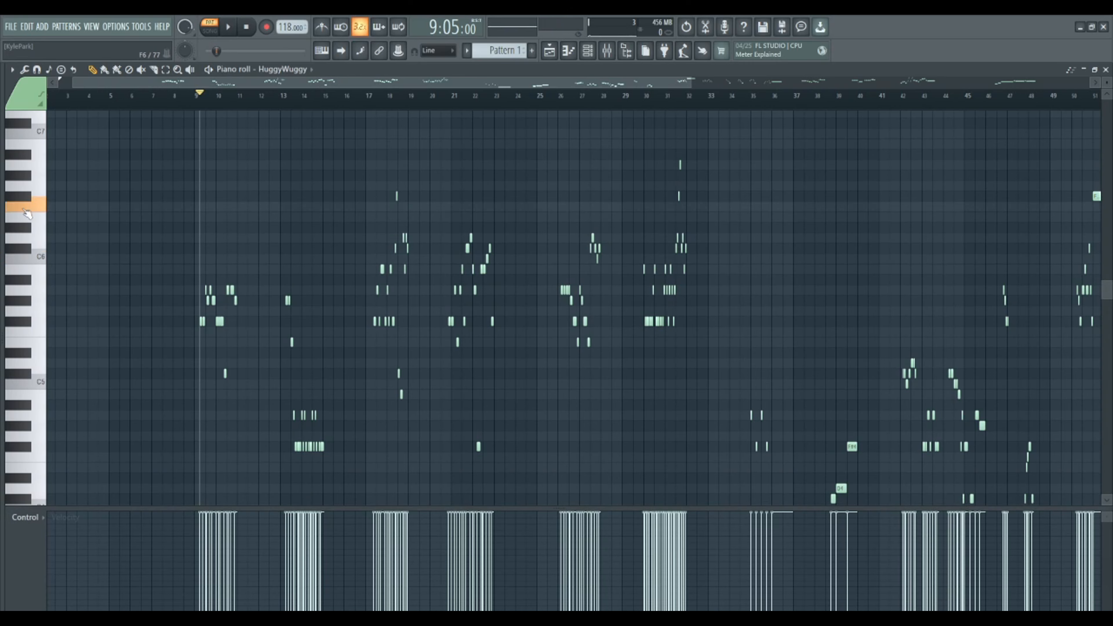
click(35, 238)
click(31, 257)
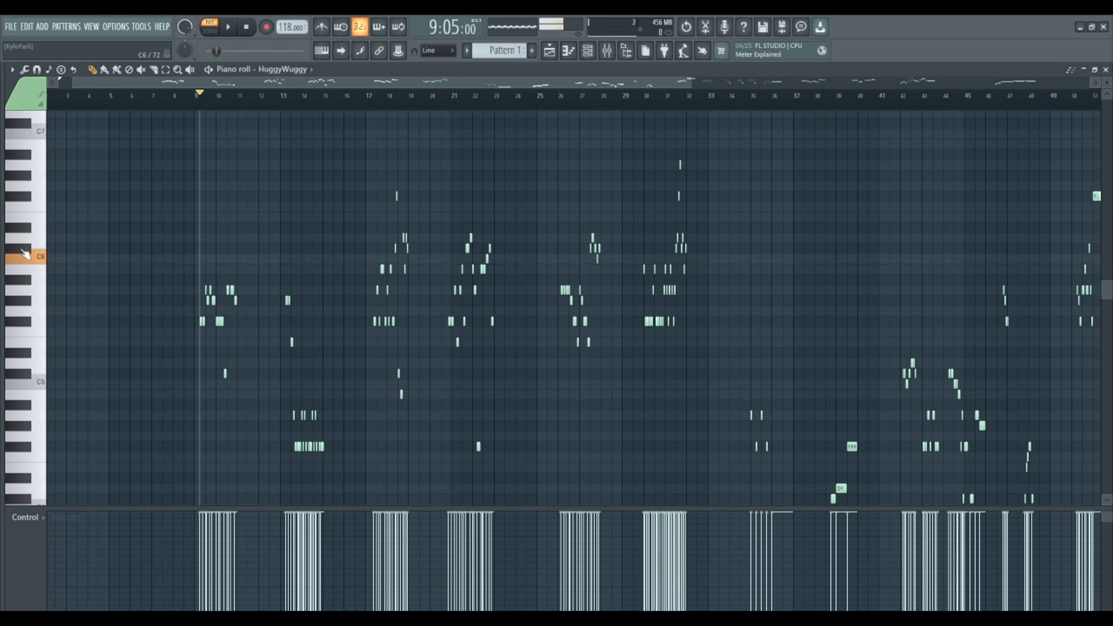
click(35, 239)
click(34, 206)
click(35, 186)
click(27, 253)
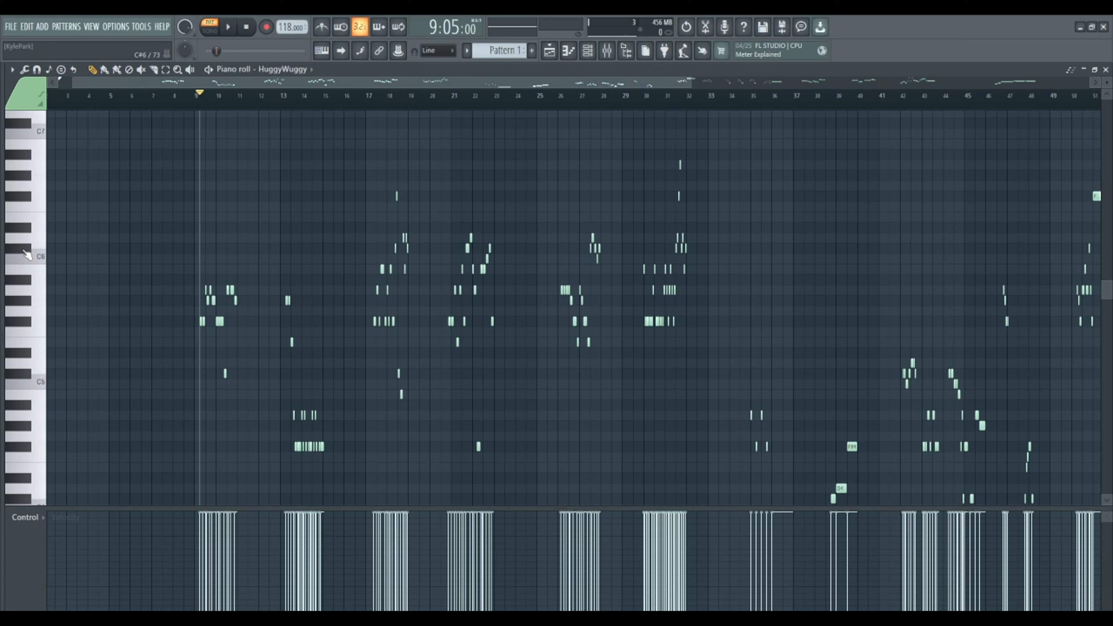
- Audition the low keys between about C3 and C4 and compare them with the keys just above C6
scroll(23, 250, down, 2)
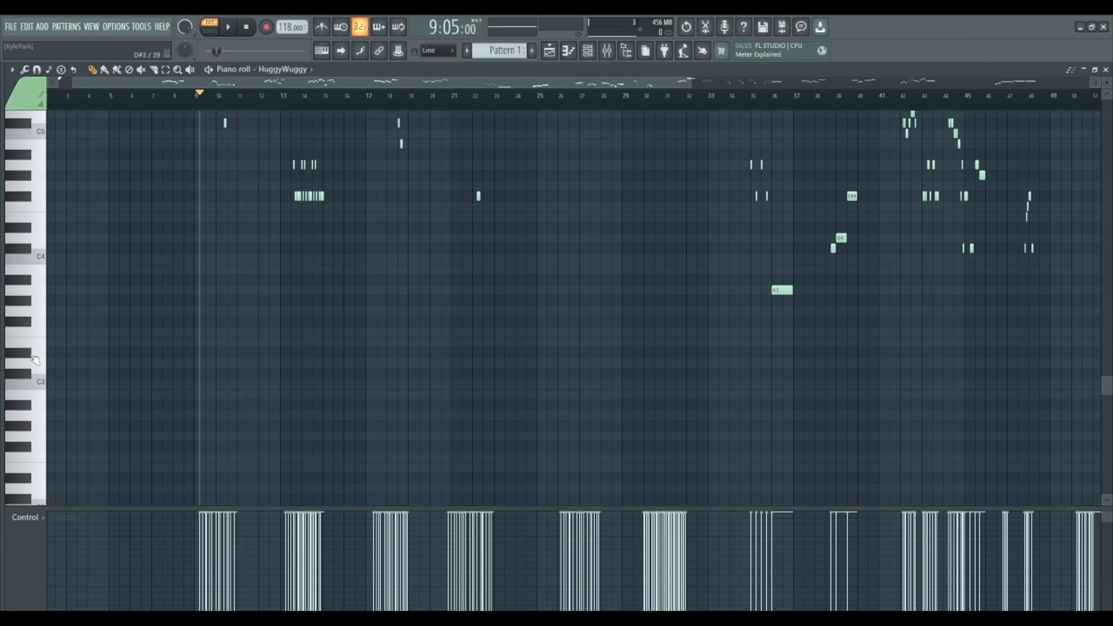
drag(30, 355, 32, 260)
click(32, 260)
click(32, 260)
scroll(43, 269, up, 2)
scroll(57, 266, down, 8)
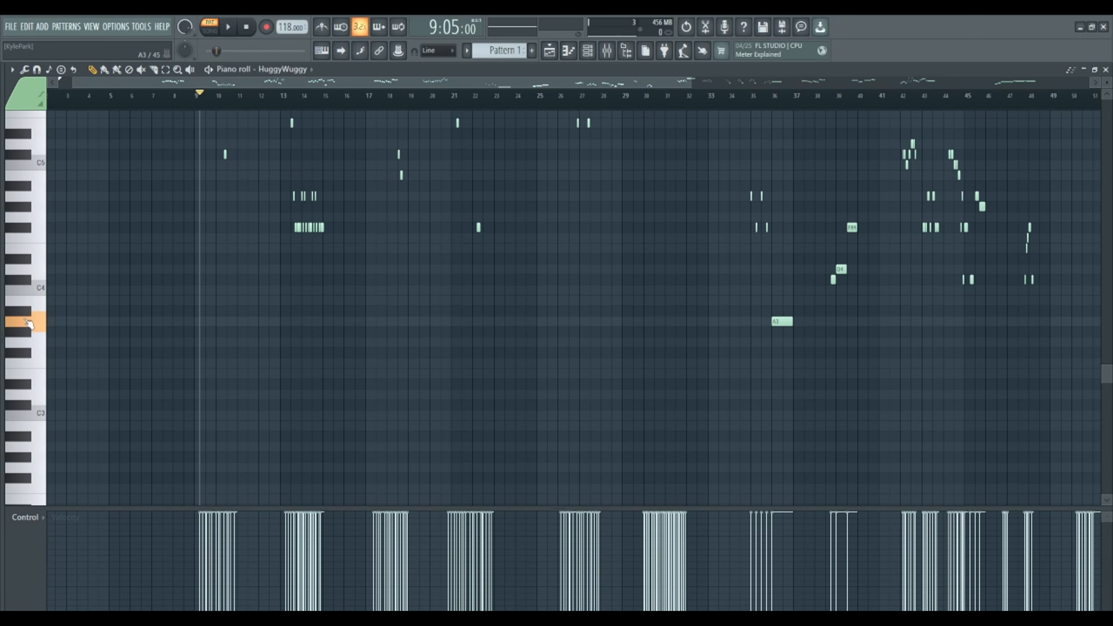
scroll(32, 311, up, 3)
scroll(31, 311, up, 6)
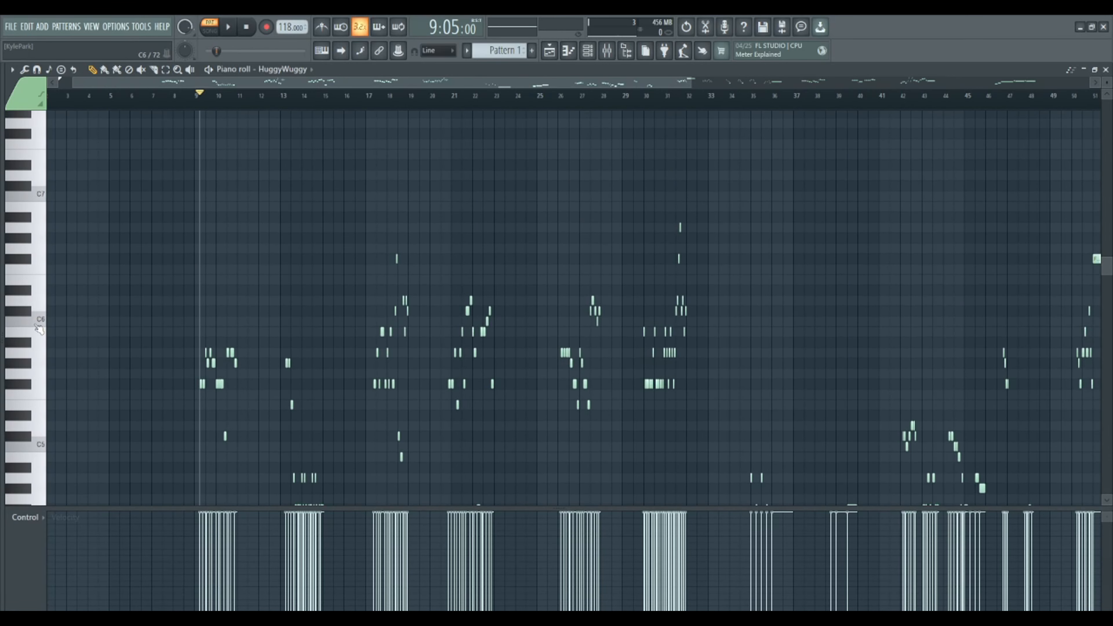
click(25, 309)
click(29, 291)
- Examine the notes in bar 18 around the high F#6 note up close
scroll(174, 223, down, 5)
scroll(195, 104, down, 3)
scroll(195, 104, up, 5)
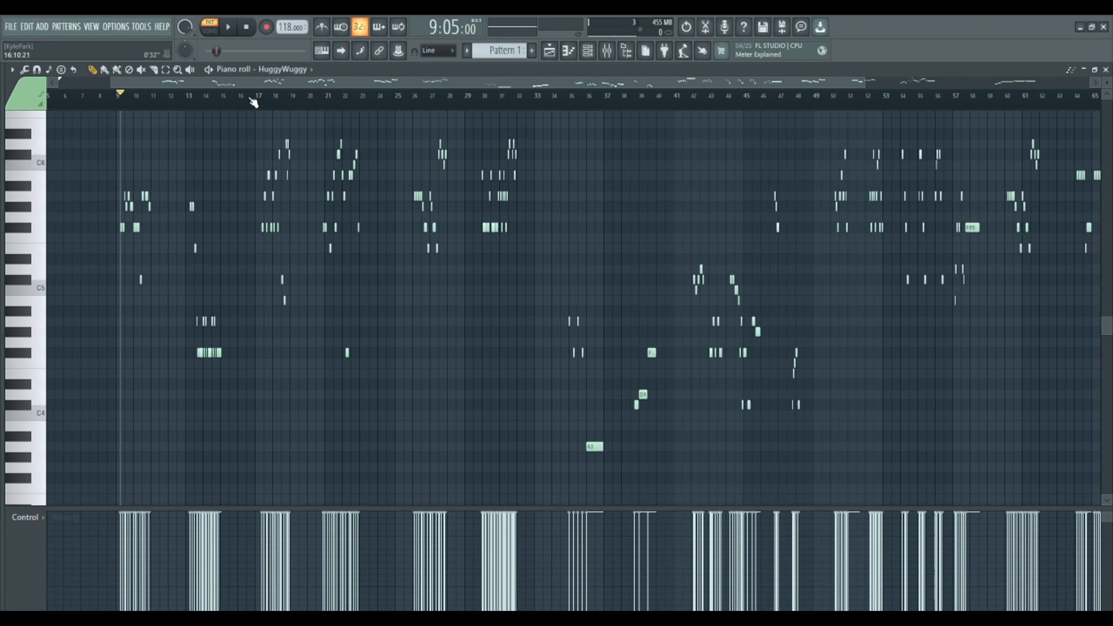
scroll(264, 114, up, 2)
scroll(254, 113, up, 5)
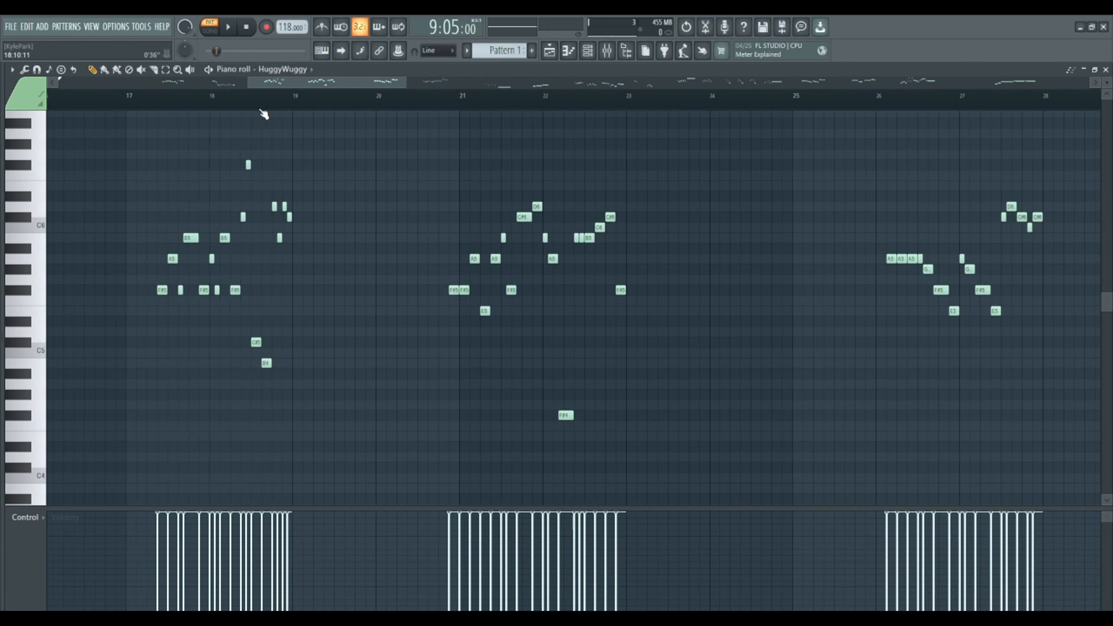
scroll(240, 113, up, 1)
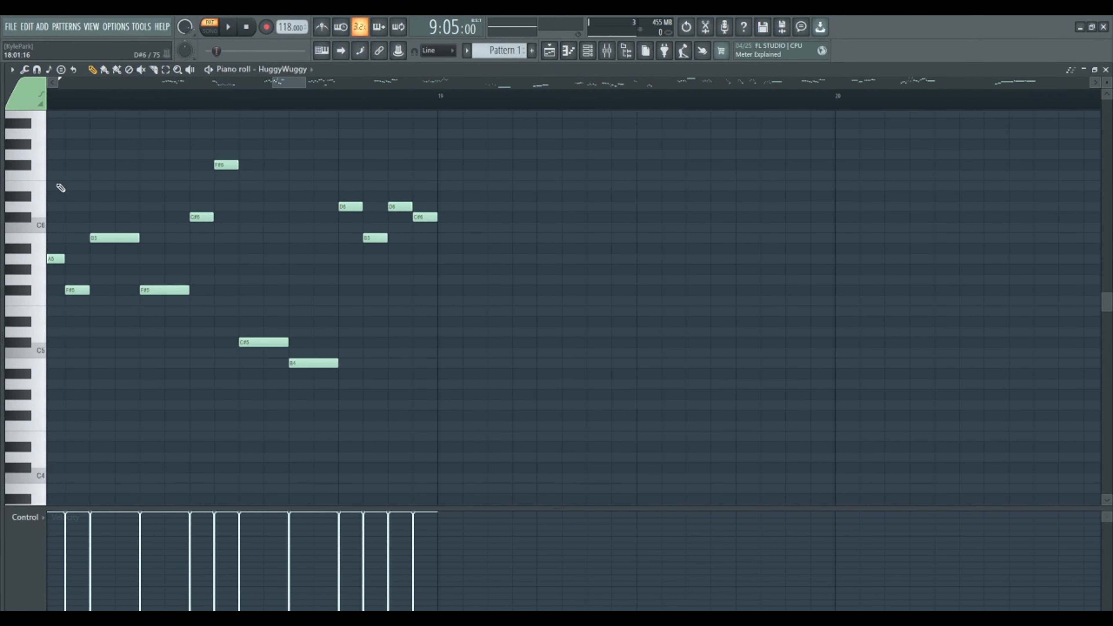
scroll(208, 101, up, 8)
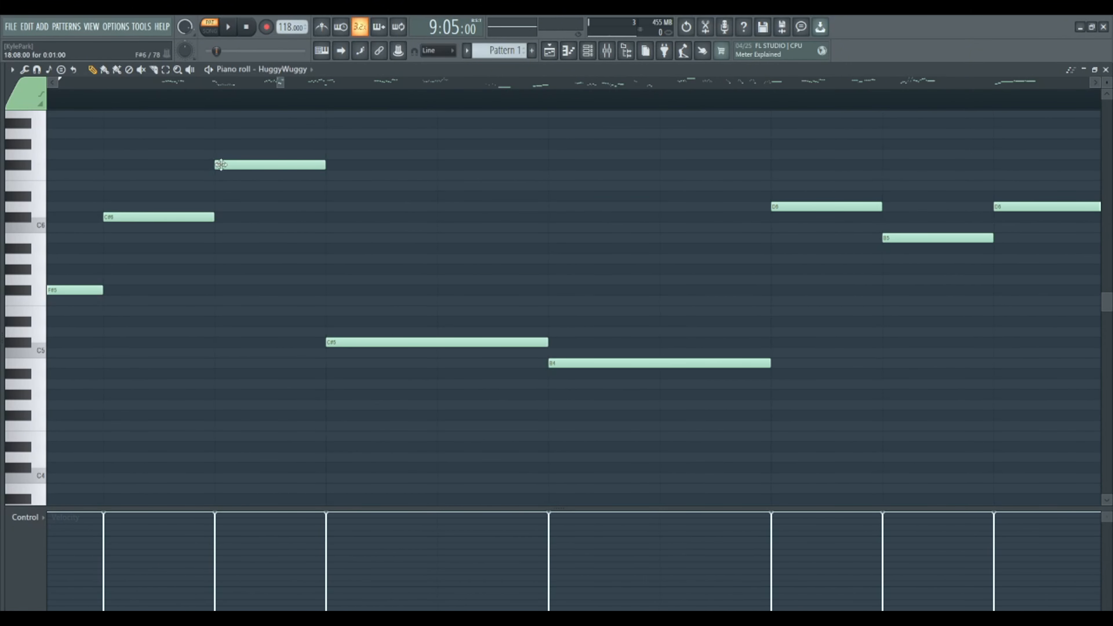
mouse_move(222, 153)
mouse_down()
mouse_move(206, 152)
mouse_move(226, 151)
mouse_up()
double_click(242, 155)
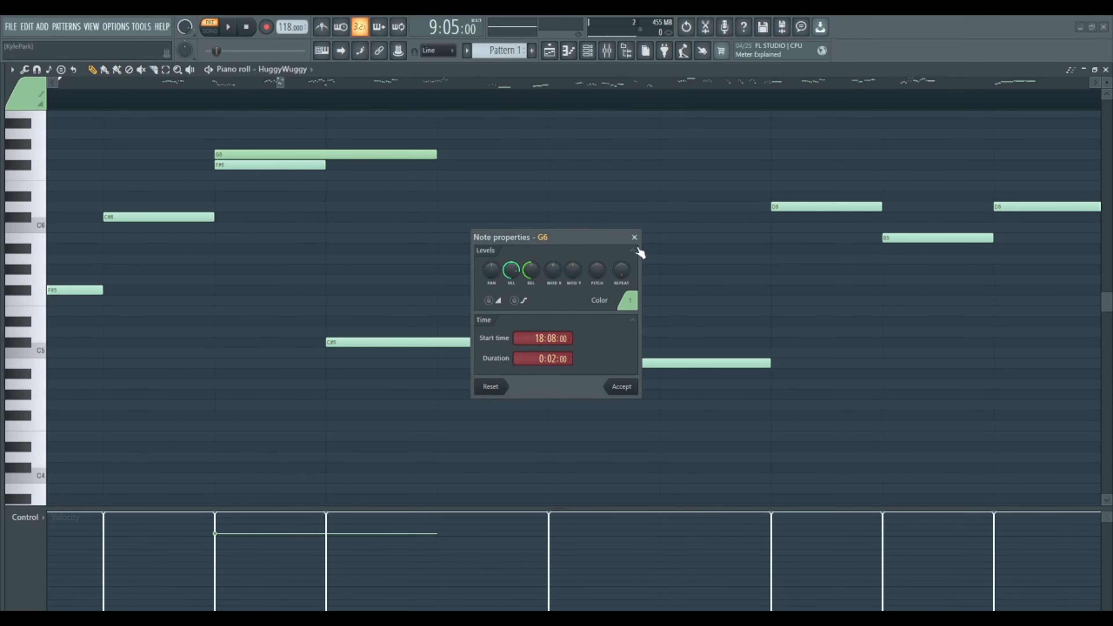
click(634, 239)
right_click(280, 154)
- Add a G6 note at 18:08:00, enable its slide and portamento options, and shorten it to a sliver
click(251, 164)
click(217, 152)
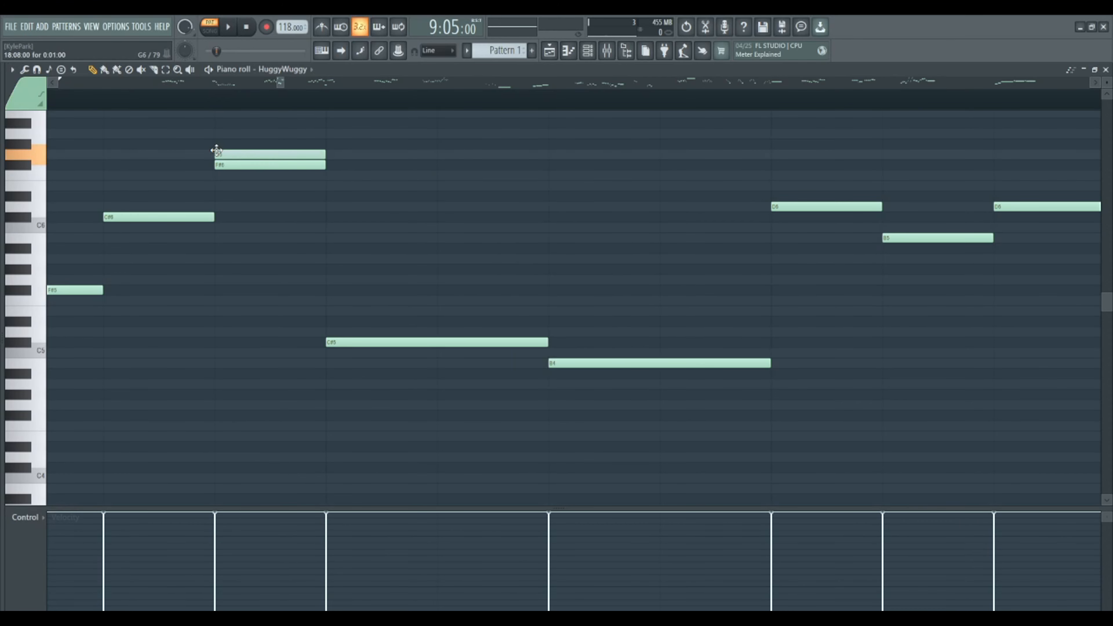
double_click(245, 156)
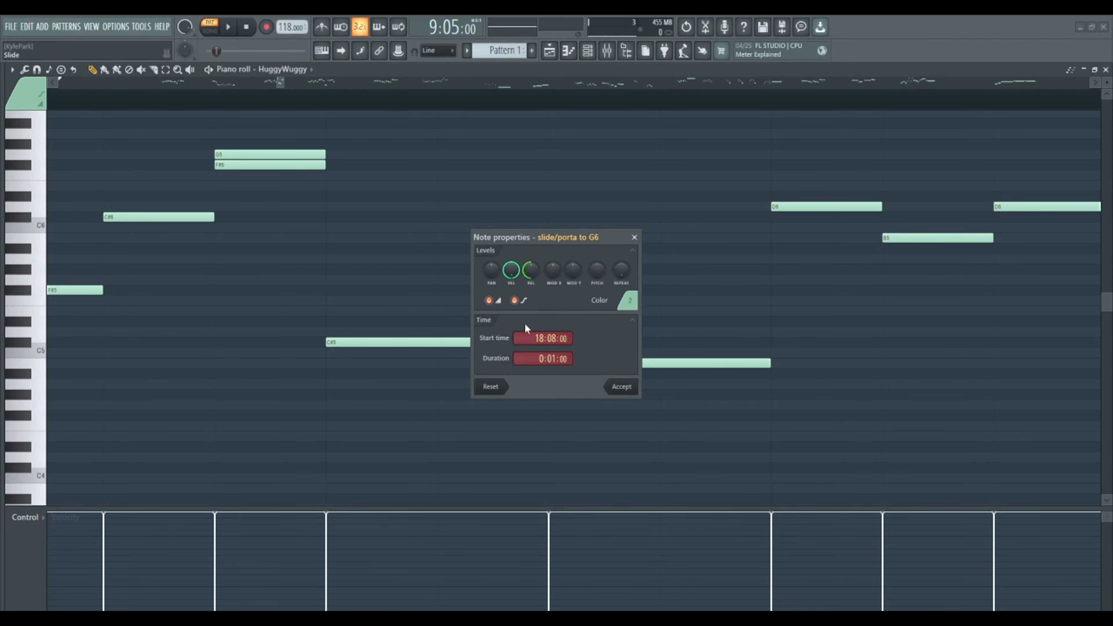
click(621, 387)
right_click(324, 154)
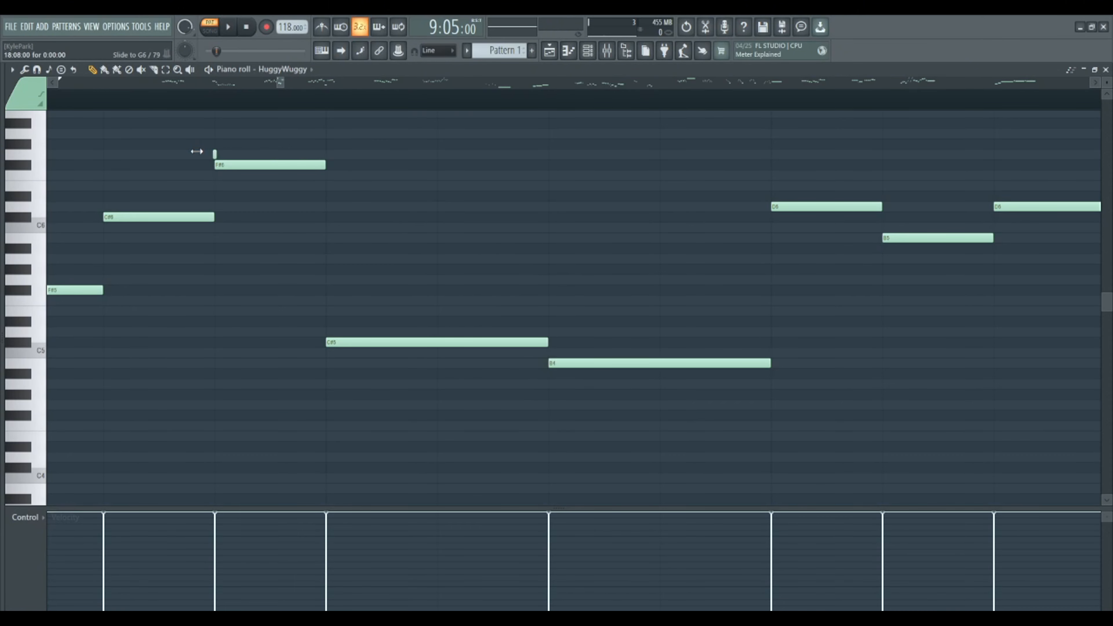
- Move the short slide note down to F#6 and lower the full-length F#6 note at 18:08:00 to C#6
click(213, 163)
mouse_move(213, 161)
mouse_down()
mouse_move(238, 181)
mouse_move(235, 227)
mouse_up()
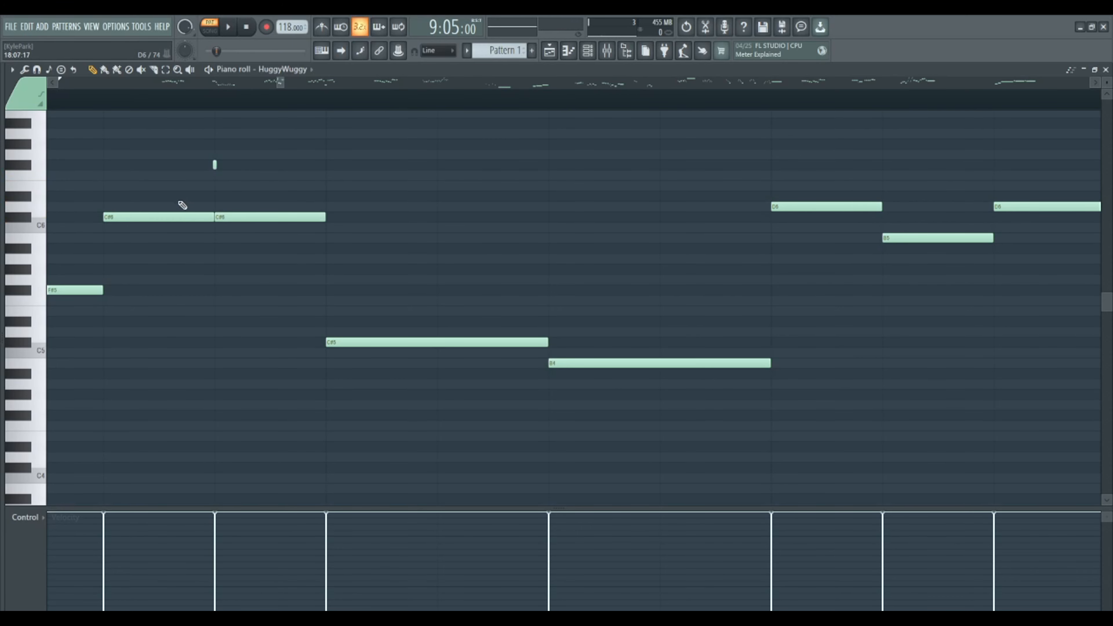
scroll(223, 99, down, 4)
scroll(193, 102, up, 3)
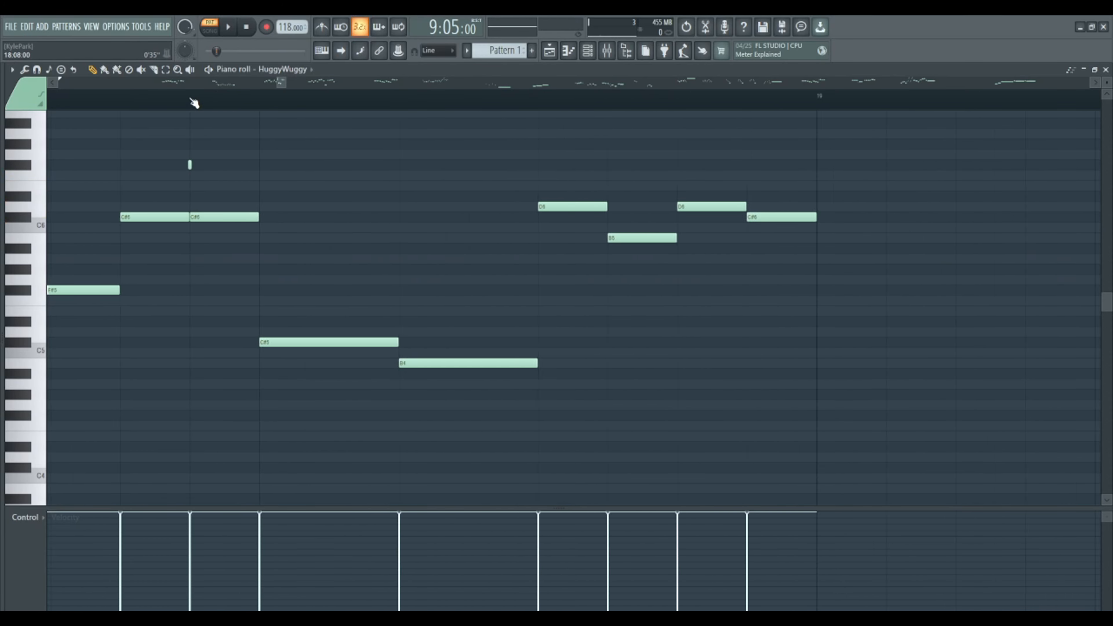
- Raise the full-length note at 18:08:00 back to F#6 and play the passage from 18:07:00 for comparison
drag(213, 220, 200, 161)
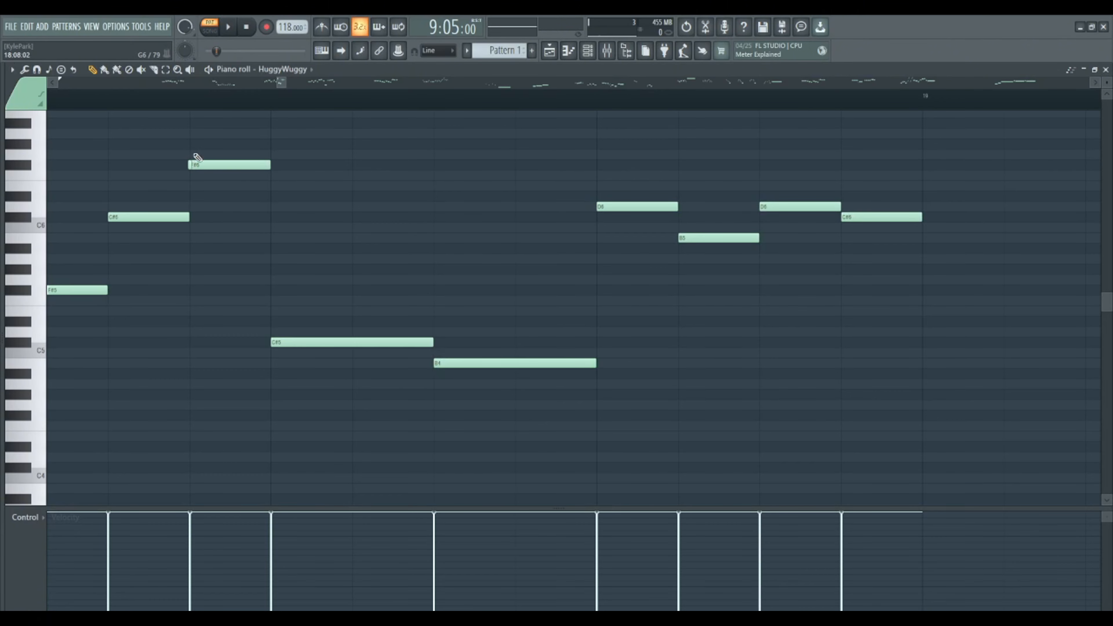
click(185, 104)
scroll(317, 104, down, 4)
key(space)
- Lower the full-length note at 18:08:00 to C#6 under the slide note and play the passage from 18:07:00
key(space)
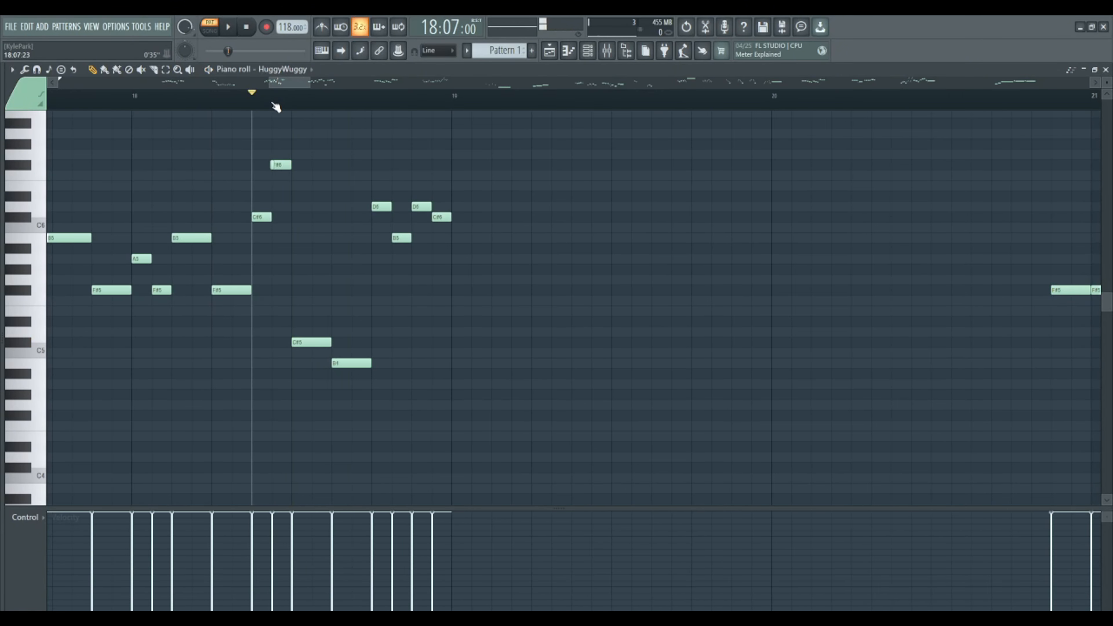
scroll(275, 105, up, 4)
scroll(278, 192, up, 2)
drag(285, 196, 290, 251)
key(space)
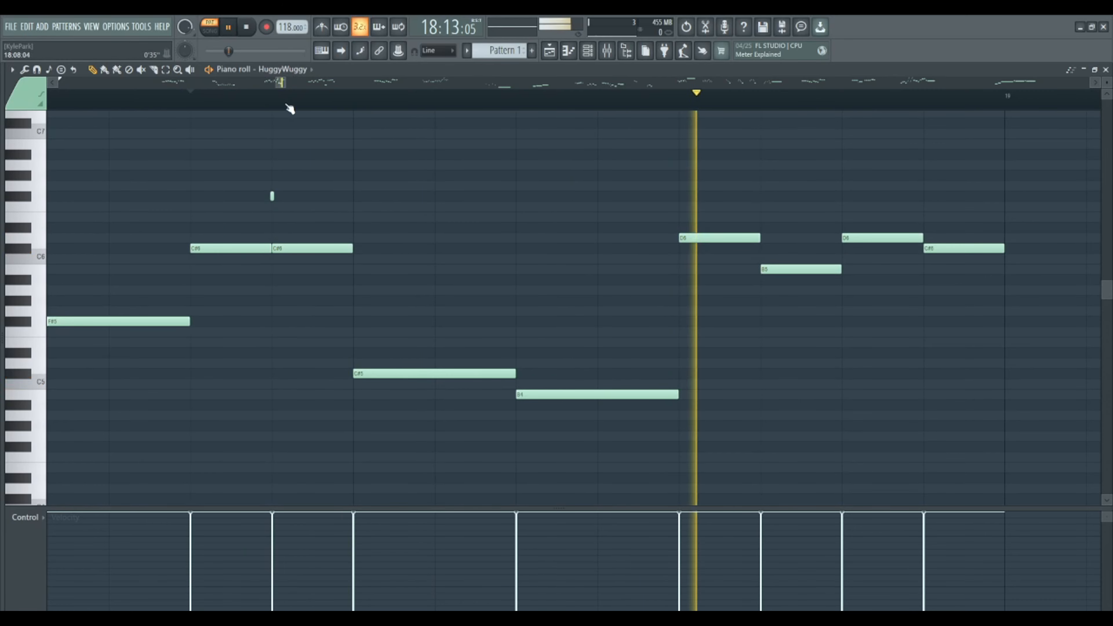
key(space)
- Review the HuggyWuggy notes across the whole pattern, comparing the slide passage in bar 18 with the remaining phrases
scroll(286, 105, down, 4)
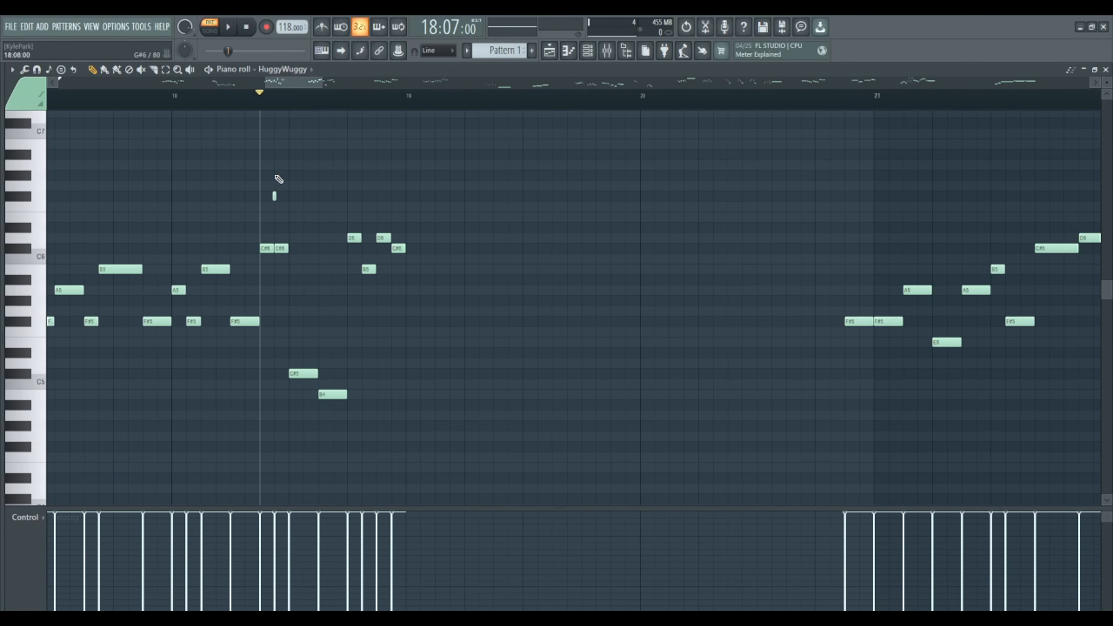
scroll(286, 103, up, 5)
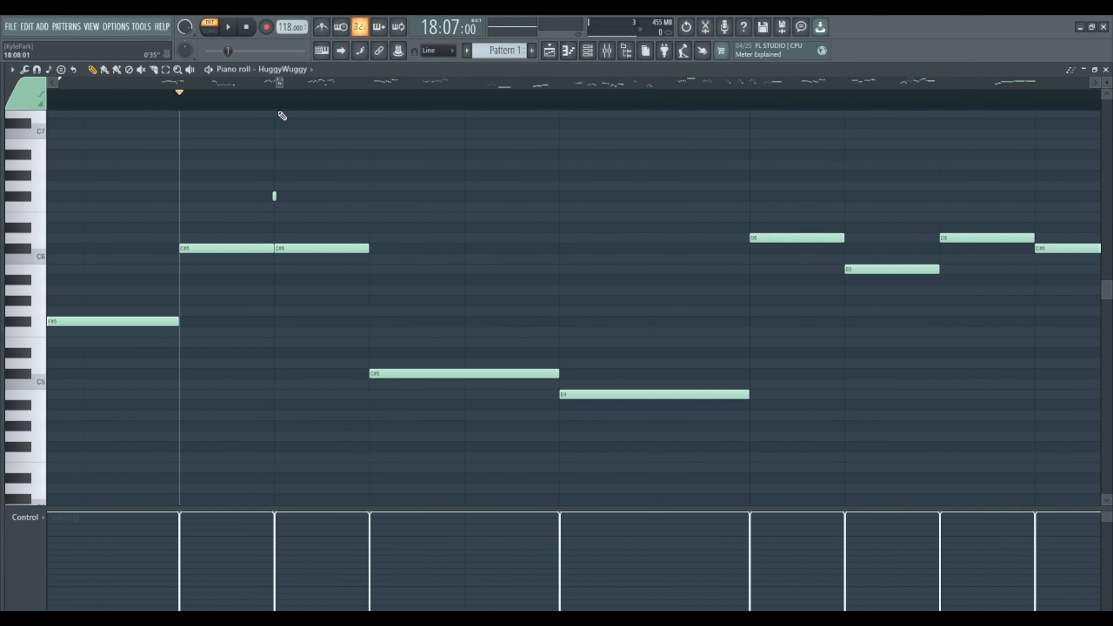
scroll(261, 99, down, 5)
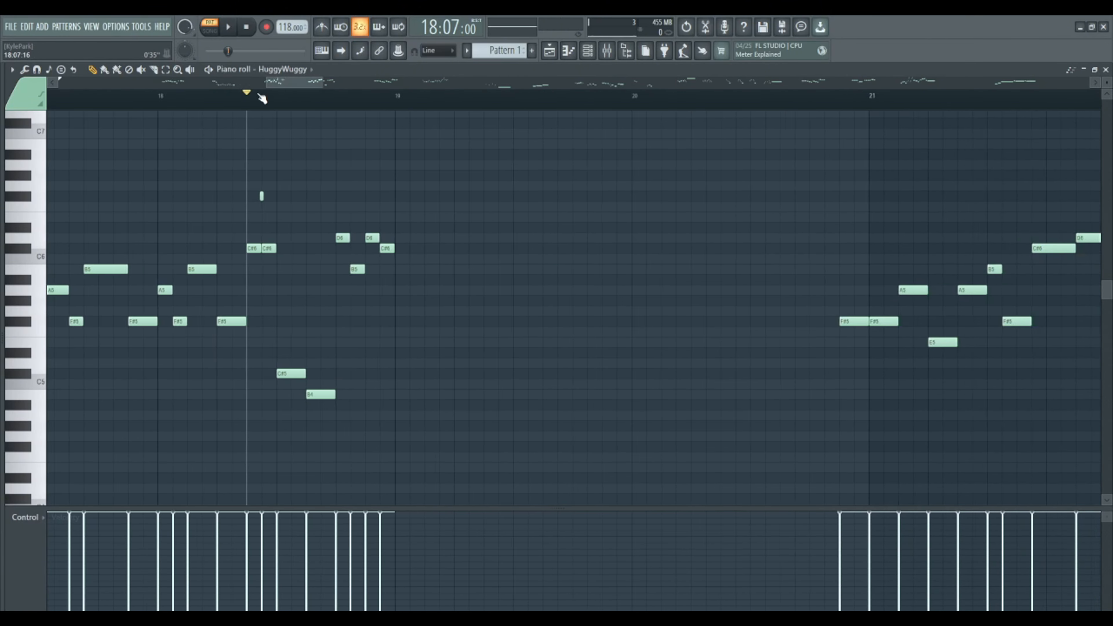
scroll(262, 99, down, 8)
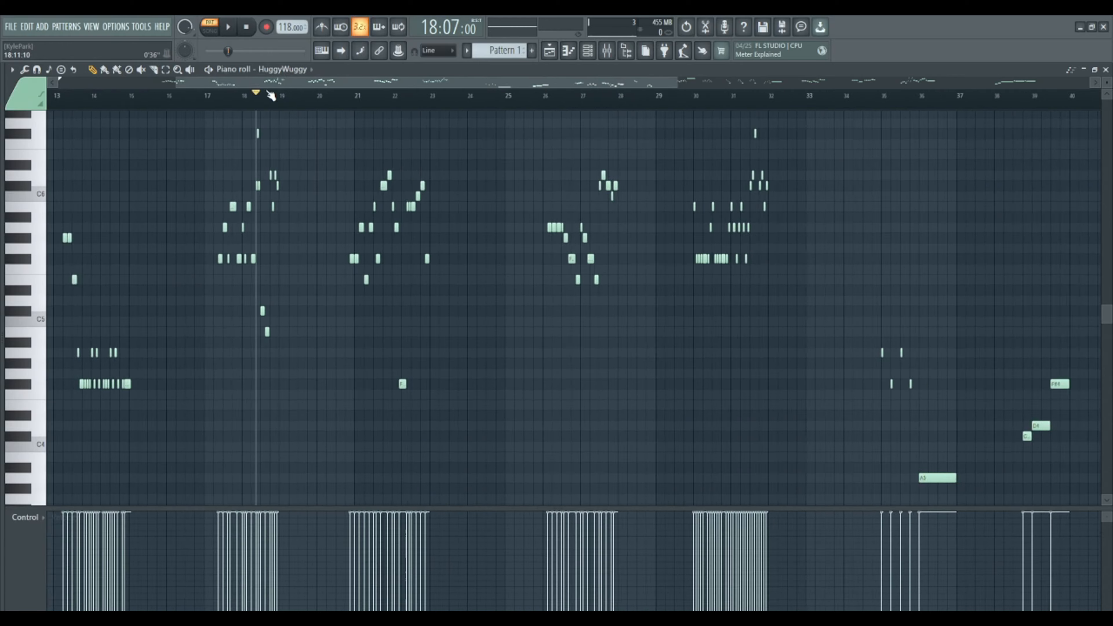
scroll(266, 94, down, 3)
scroll(512, 92, up, 2)
scroll(643, 107, up, 3)
scroll(223, 105, down, 3)
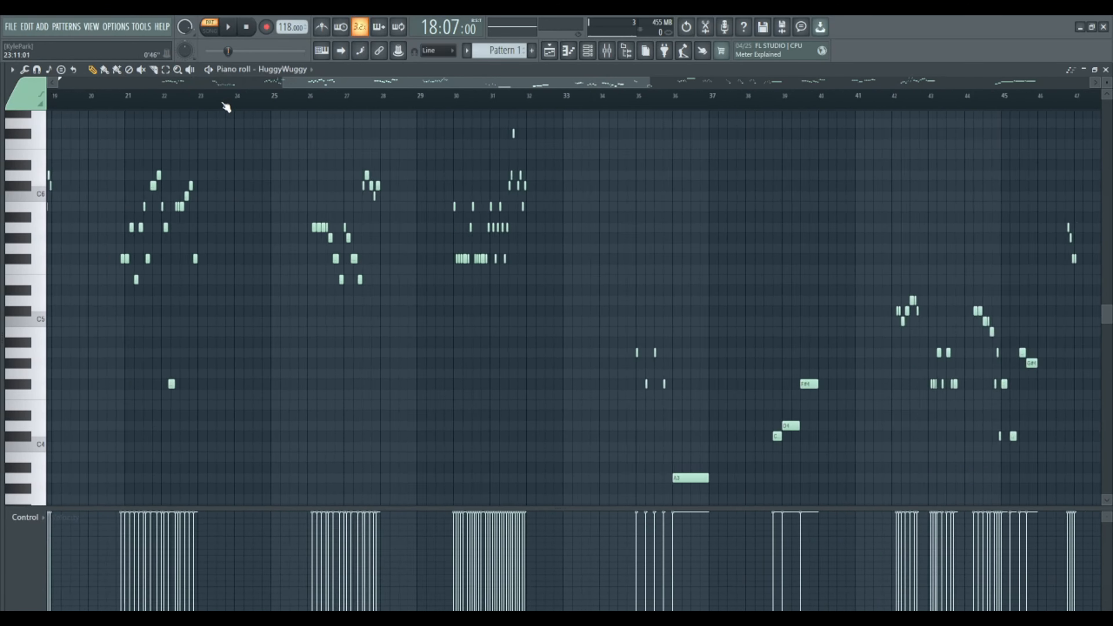
scroll(226, 107, down, 1)
scroll(487, 231, up, 3)
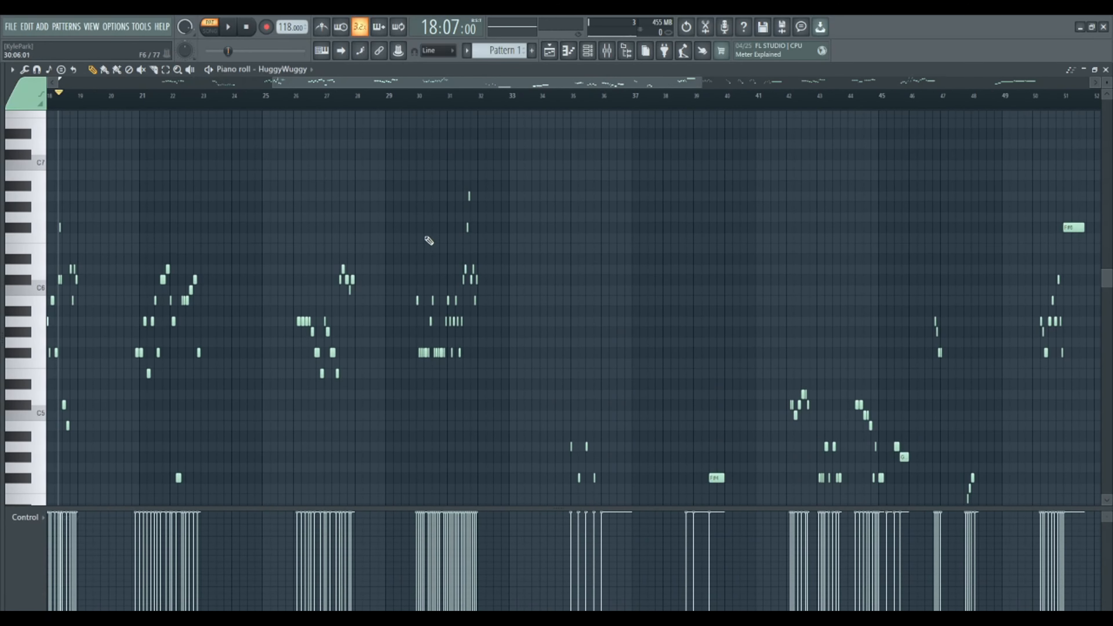
scroll(430, 241, down, 2)
scroll(335, 109, down, 2)
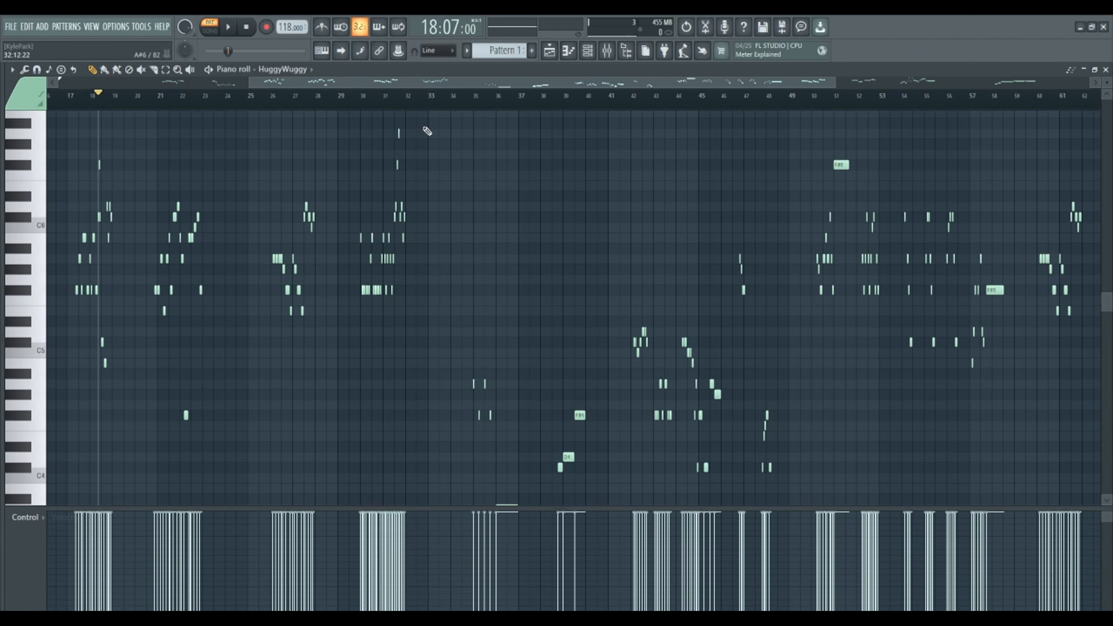
scroll(394, 149, down, 3)
scroll(395, 175, down, 3)
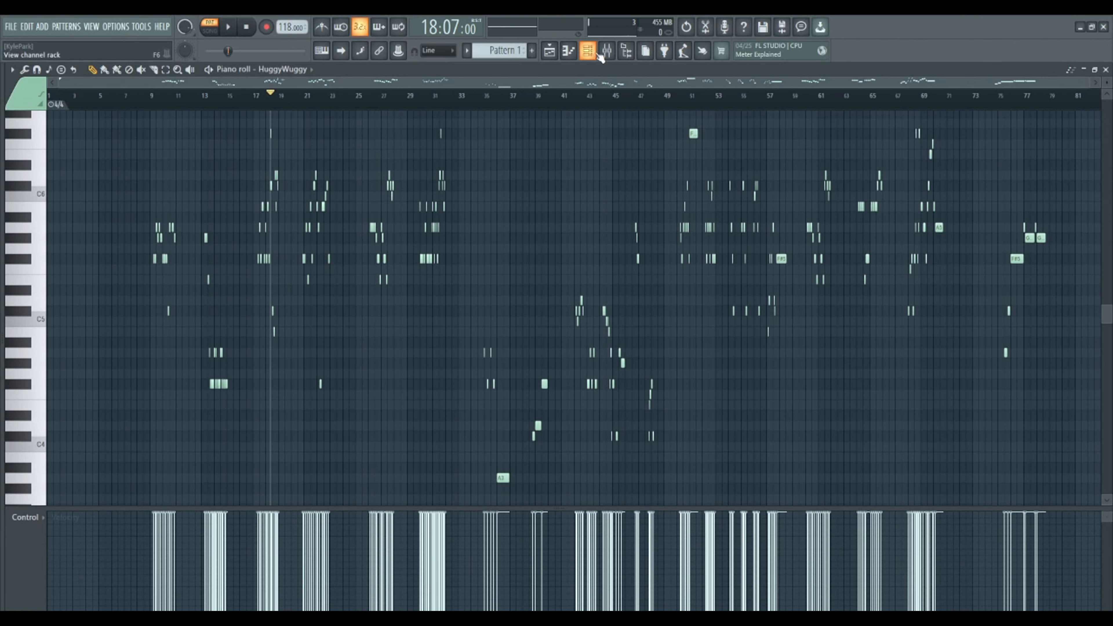
scroll(298, 108, up, 2)
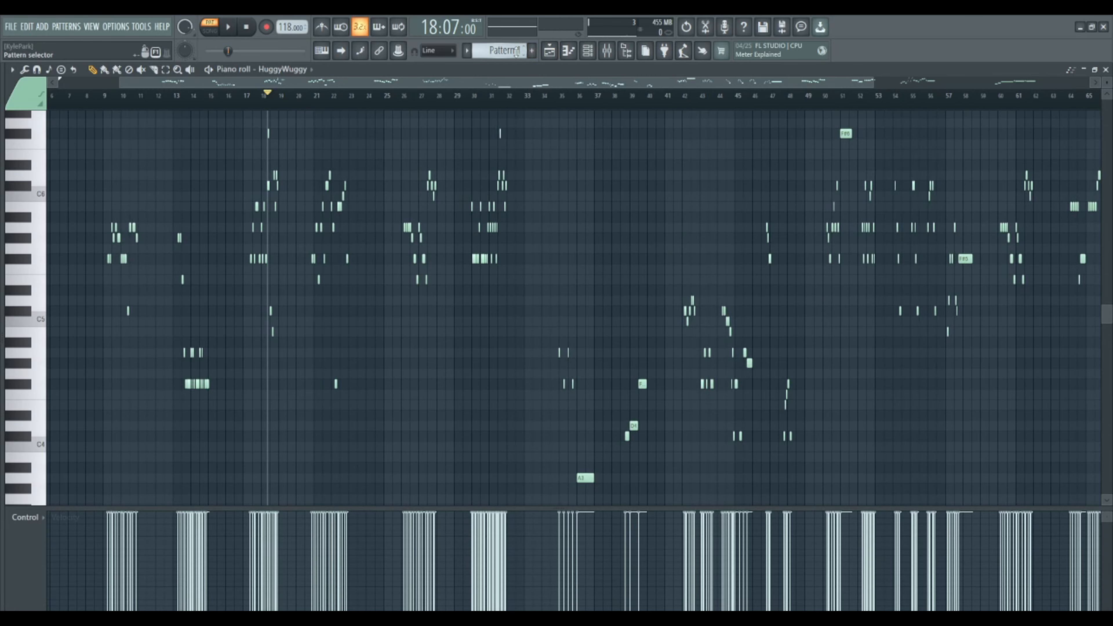
- Close the HuggyWuggy piano roll and place Pattern 2 on Track 4 at bar 1 of the playlist
scroll(516, 51, down, 1)
click(1106, 70)
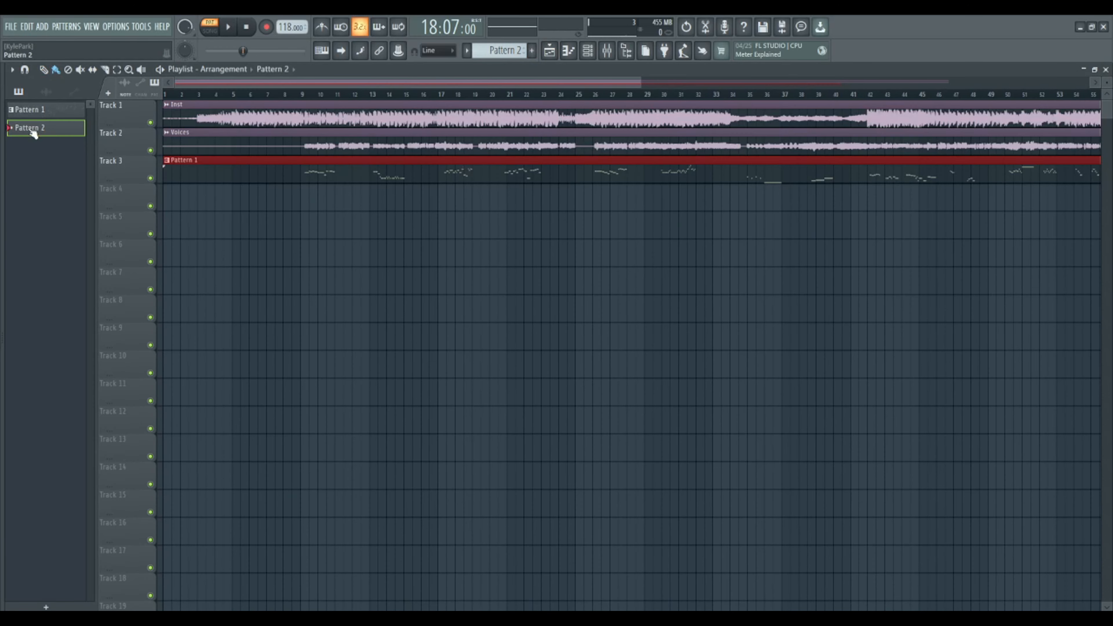
click(182, 193)
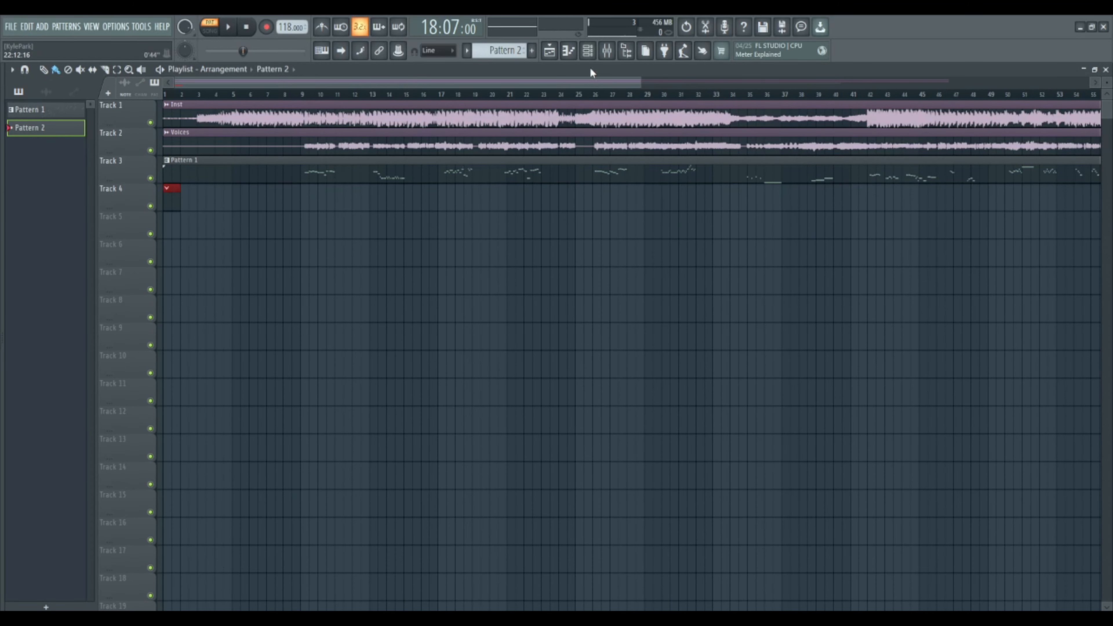
- Add a Slicex instrument channel to Pattern 2
key(F6)
click(91, 215)
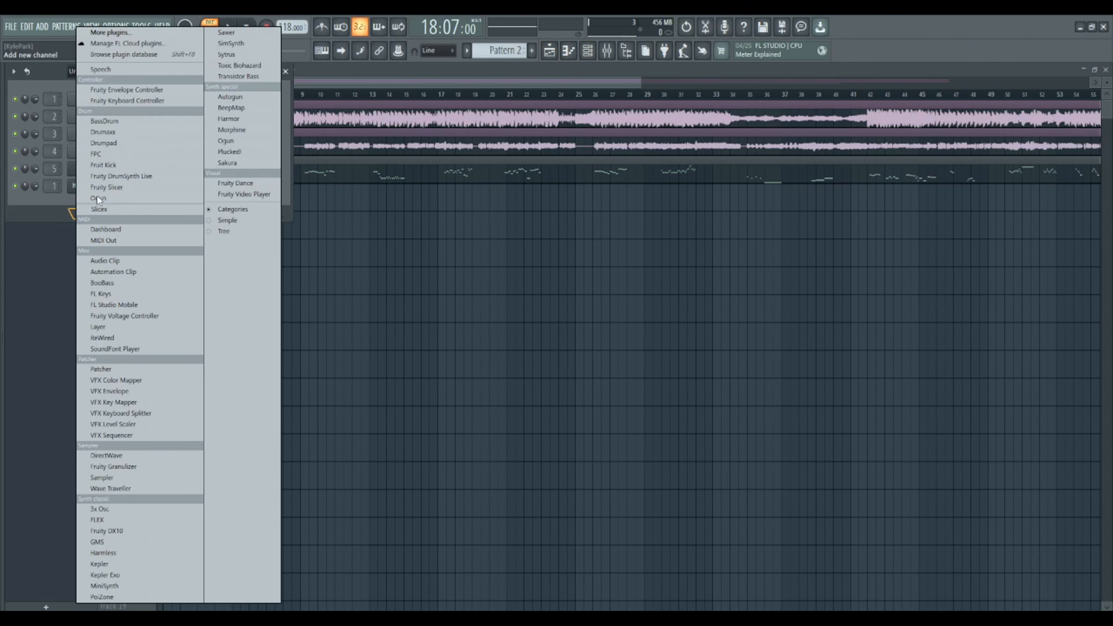
click(103, 206)
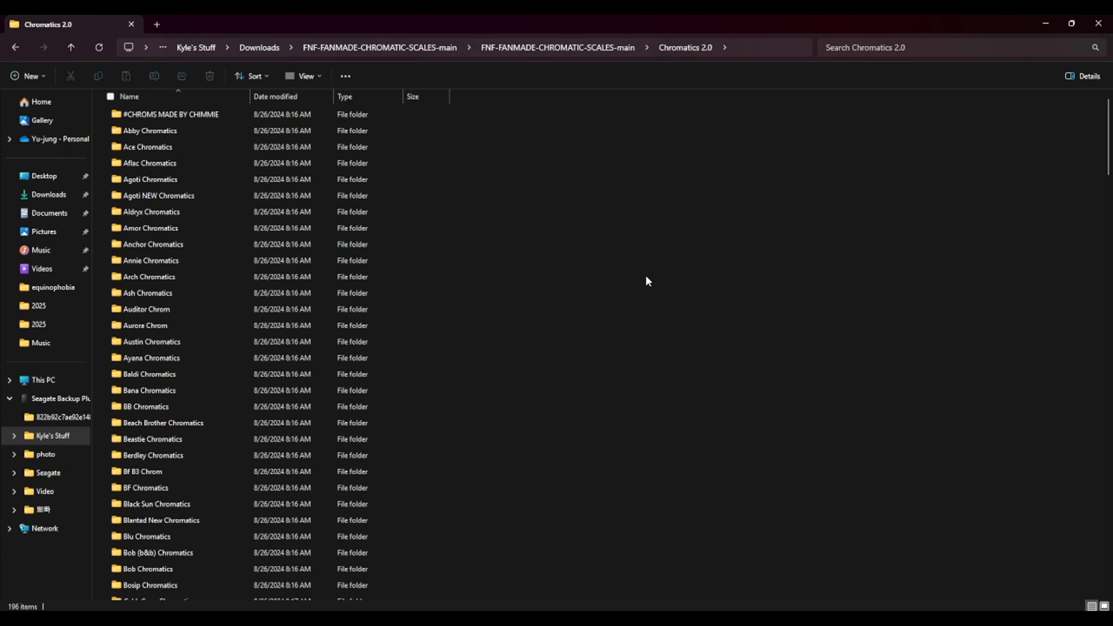
- In the Chromatics 2.0 folder of File Explorer, find and open the BF Chromatics folder
scroll(647, 277, down, 4)
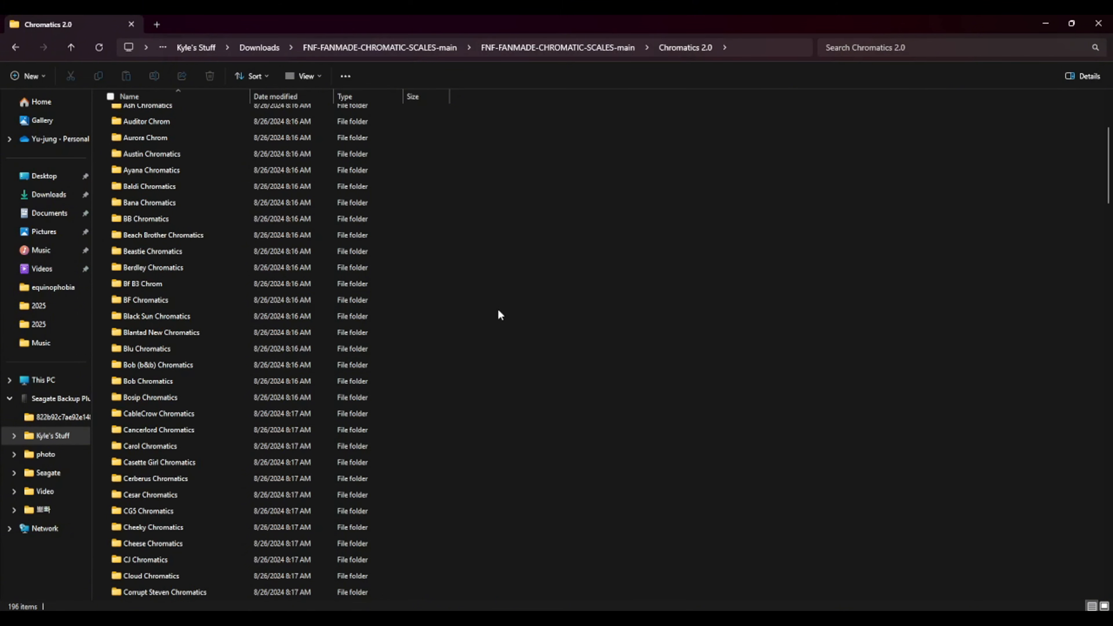
scroll(182, 385, down, 1)
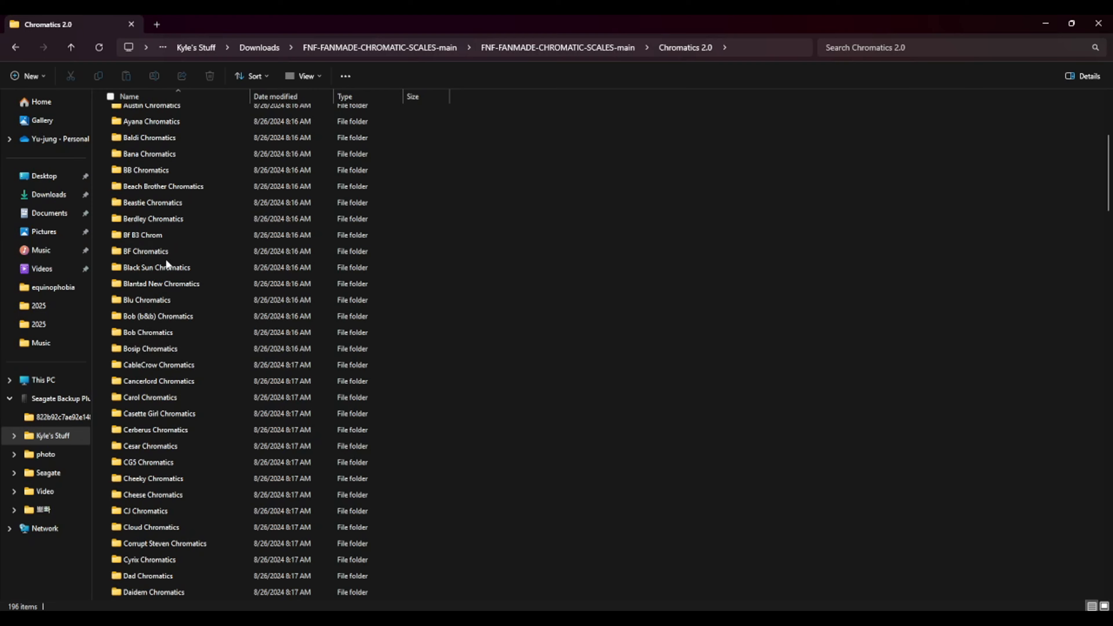
click(154, 253)
double_click(154, 253)
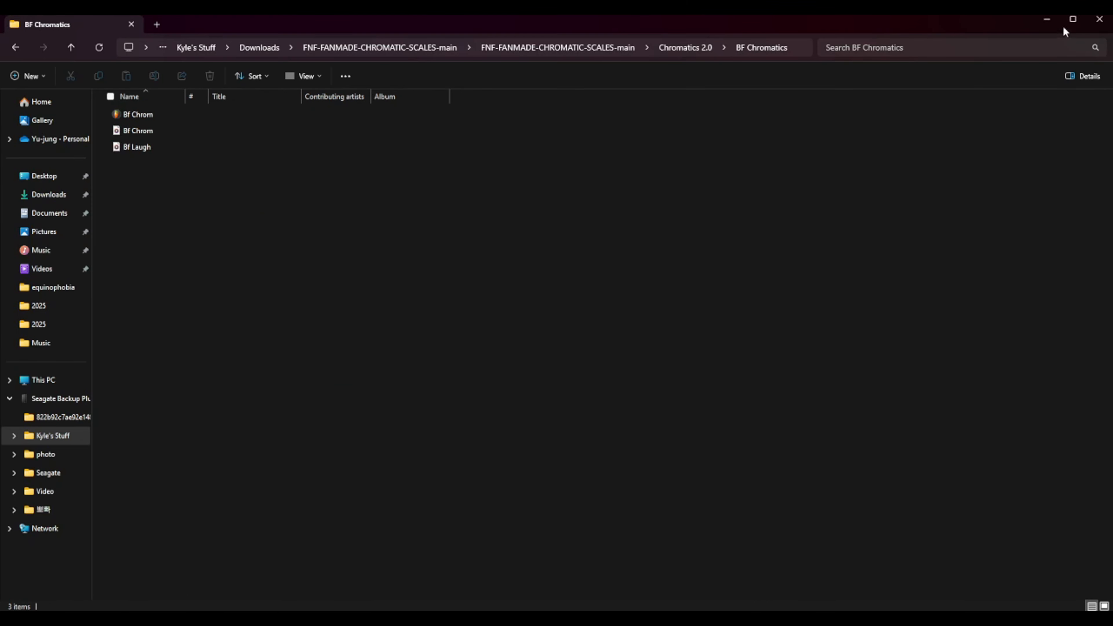
- Load the Bf Chrom sample from the BF Chromatics folder into Slicex and minimize the file window
click(1071, 23)
click(417, 232)
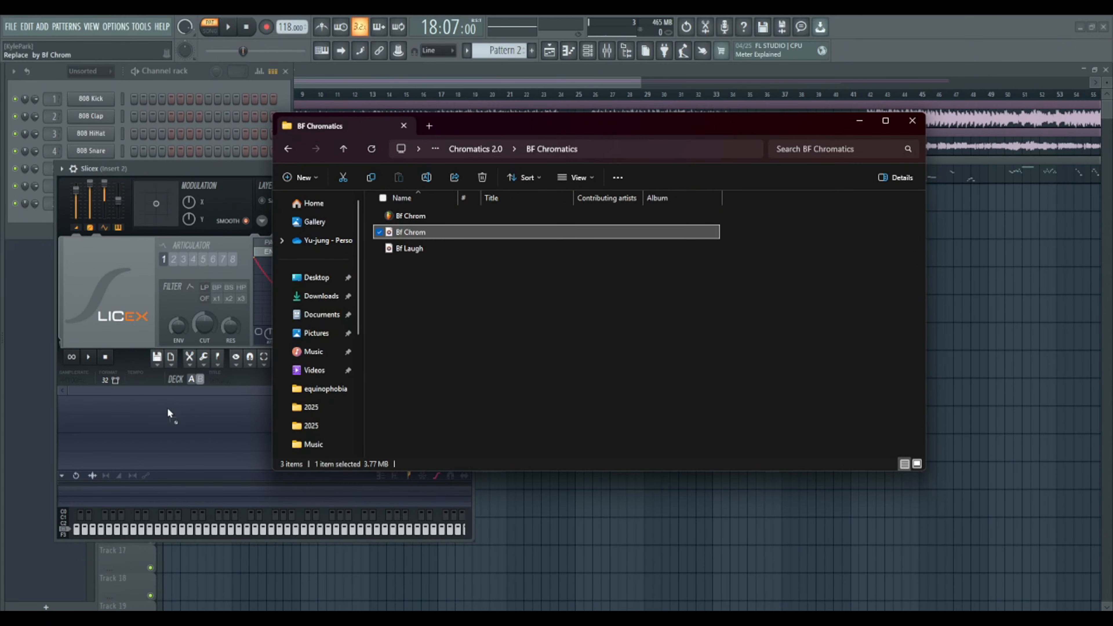
drag(168, 410, 168, 409)
click(514, 380)
click(860, 121)
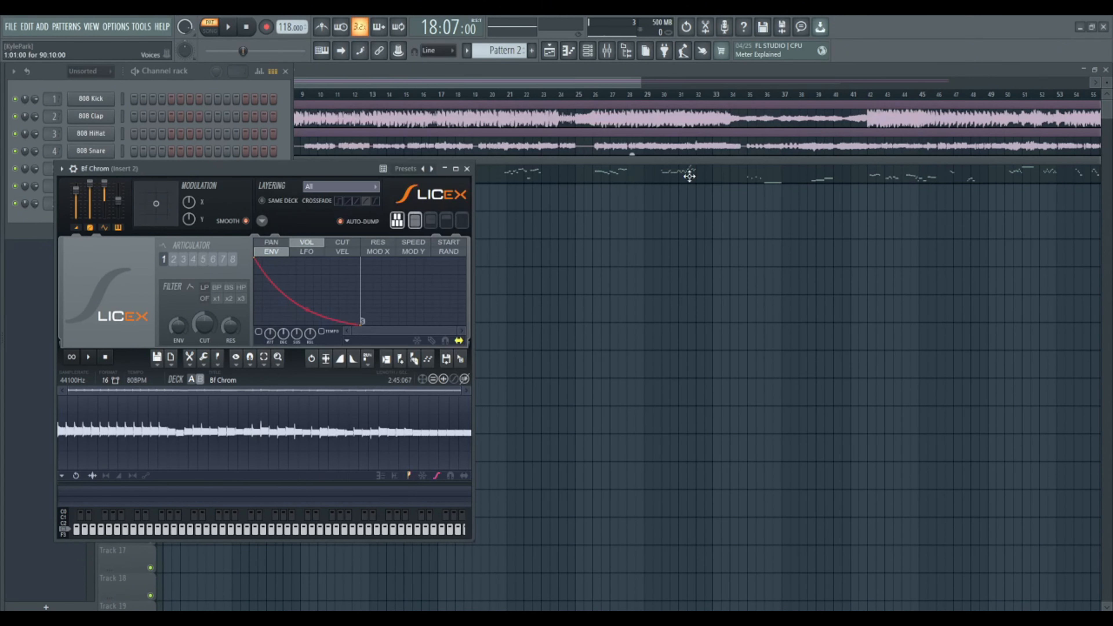
- Preview the Bf Chrom sample in Slicex and examine the loudness and spacing of its notes in the waveform
scroll(364, 434, up, 5)
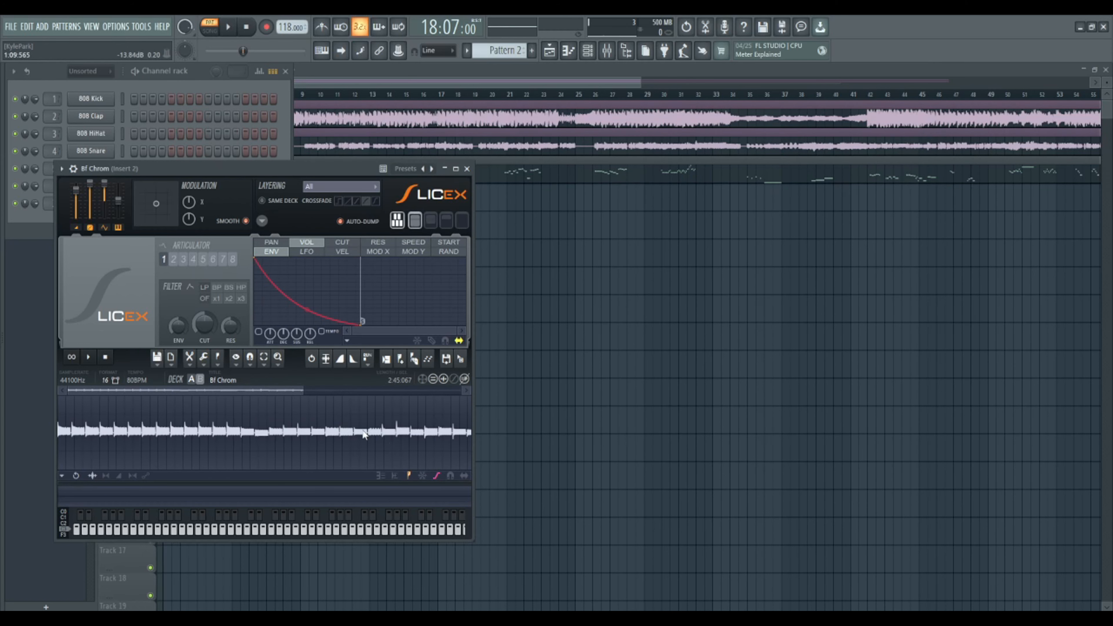
scroll(319, 436, down, 2)
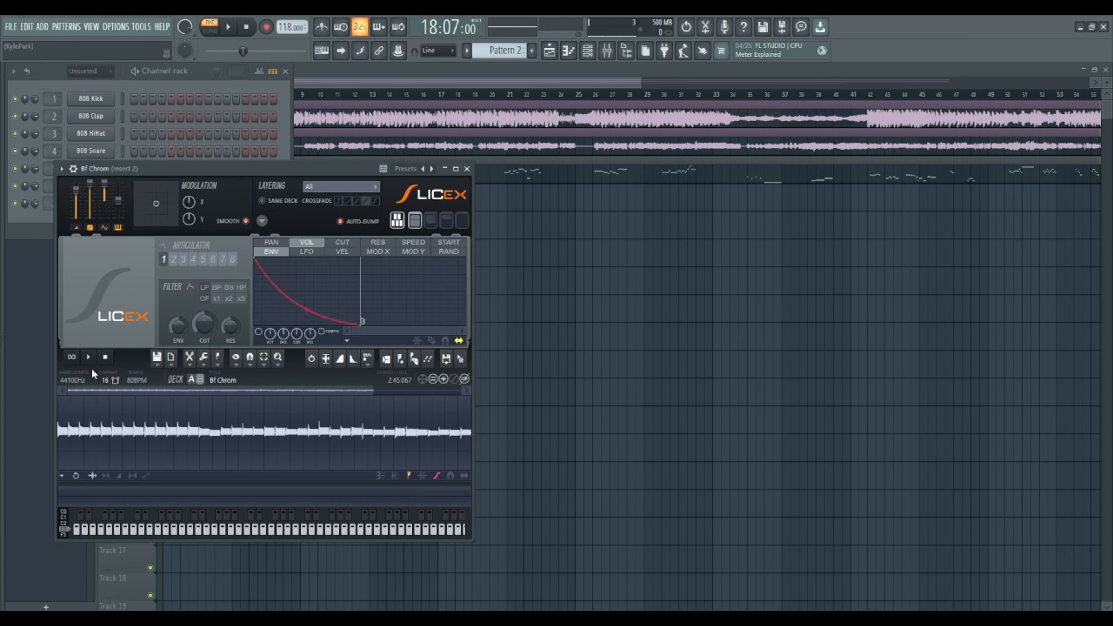
click(90, 357)
click(106, 358)
scroll(170, 434, up, 4)
scroll(170, 434, up, 1)
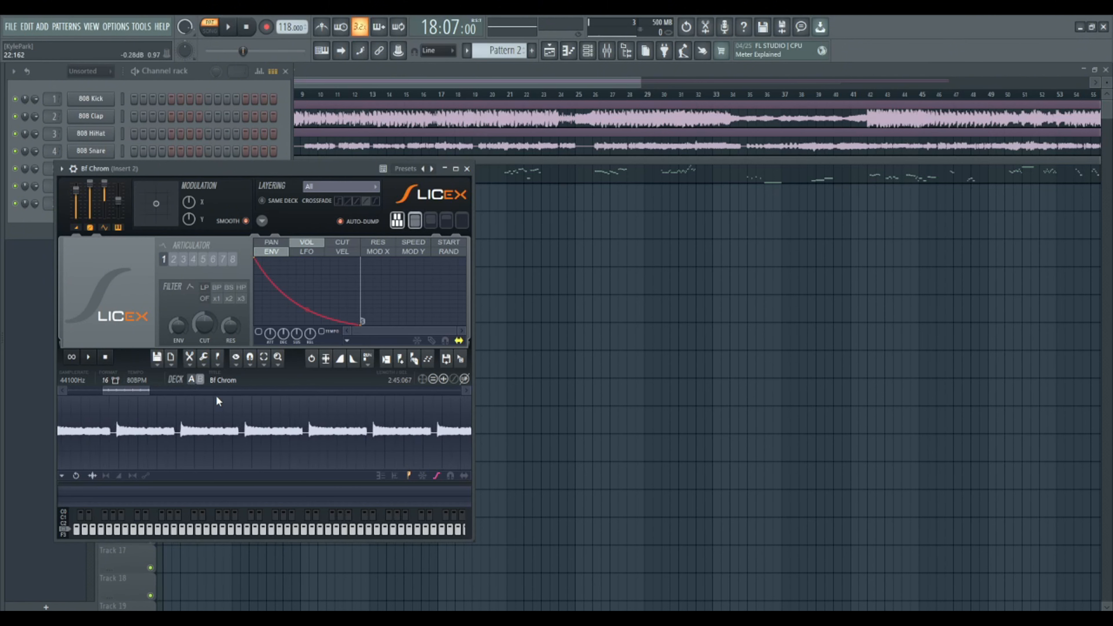
scroll(216, 396, down, 2)
scroll(204, 405, down, 5)
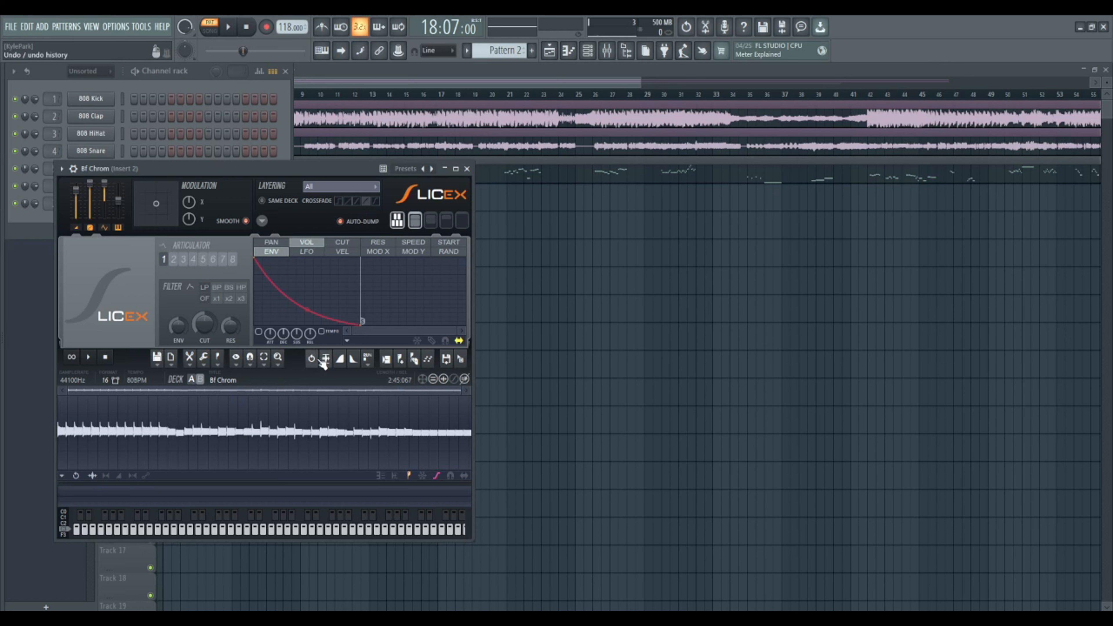
- Try to make the Bf Chrom sample louder with its channel volume and by raising mixer track Insert 2 to 125%
click(112, 108)
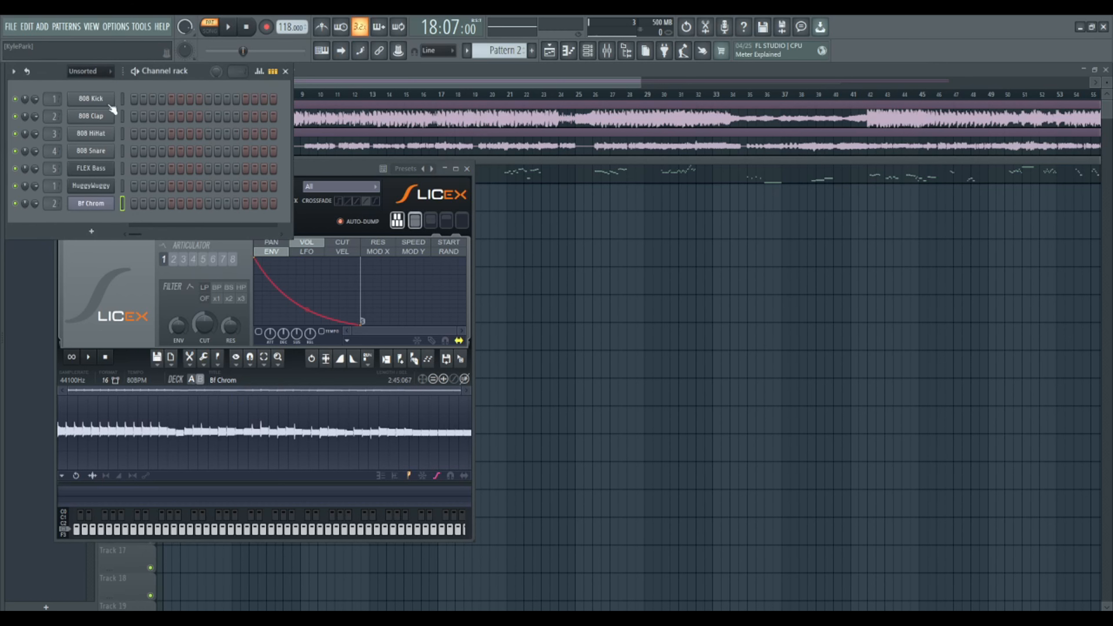
drag(36, 204, 36, 178)
click(286, 72)
click(606, 54)
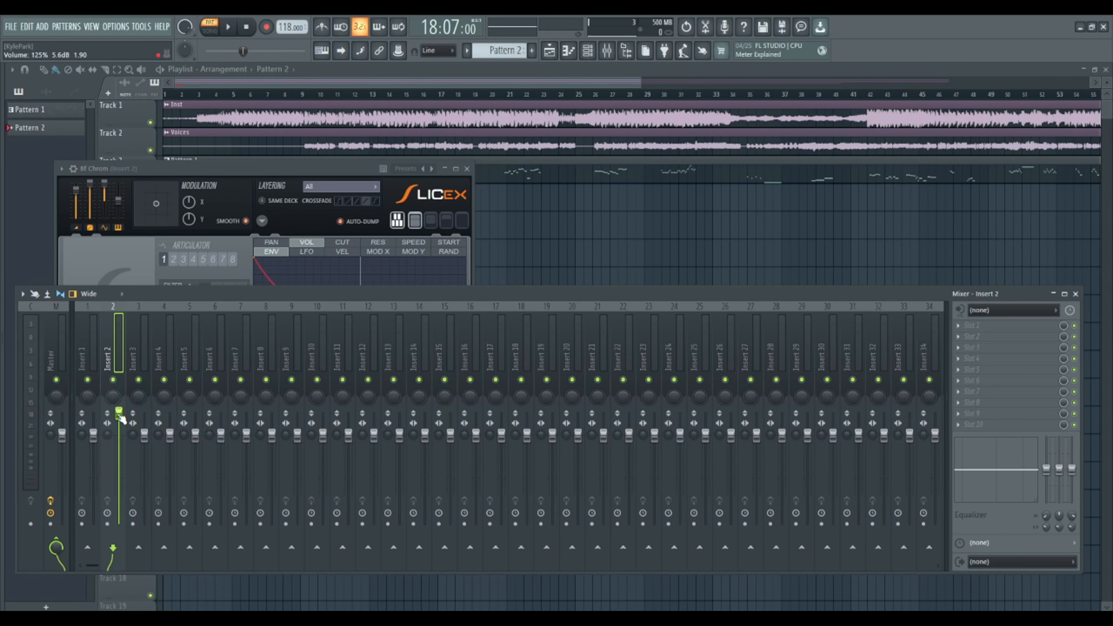
key(ctrl+z)
- Normalize the Bf Chrom sample in the Slicex wave editor and play it back to check its level
click(198, 173)
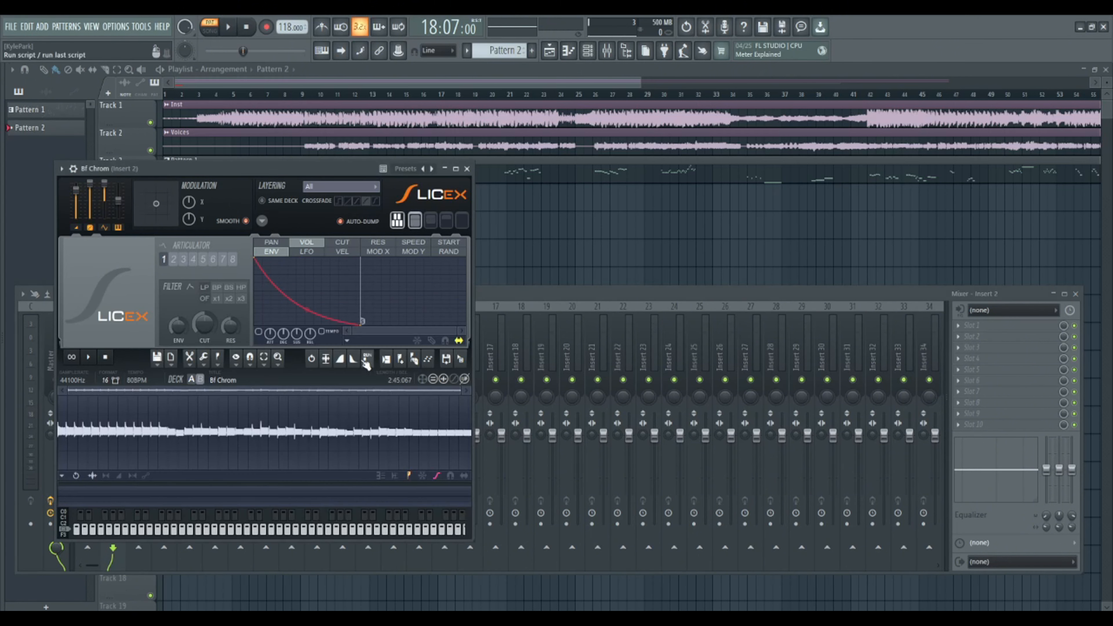
click(326, 360)
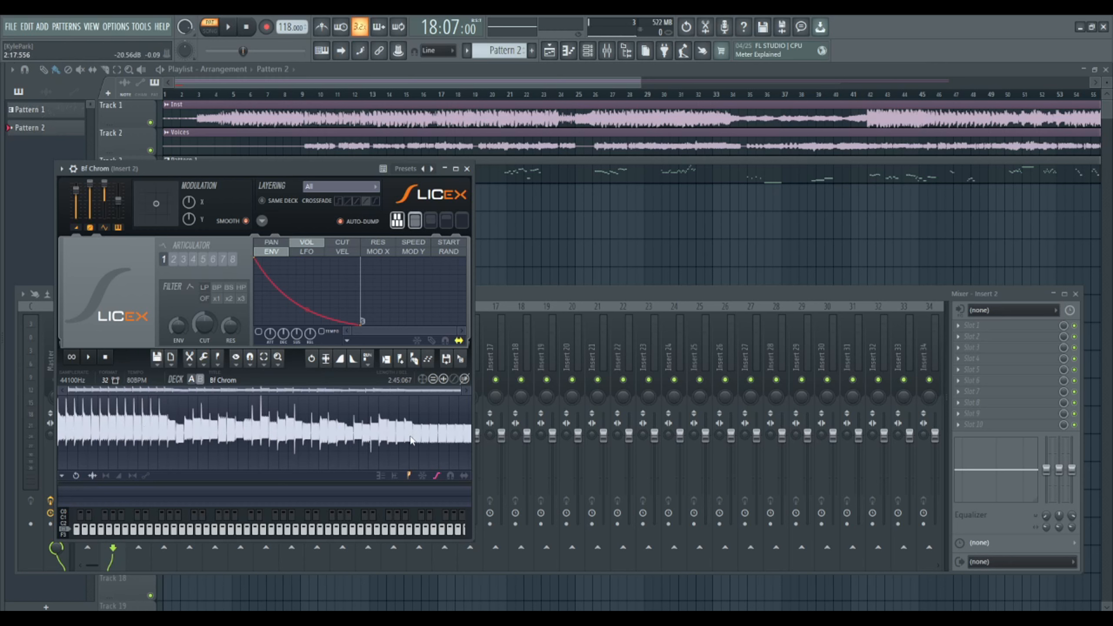
scroll(182, 434, up, 6)
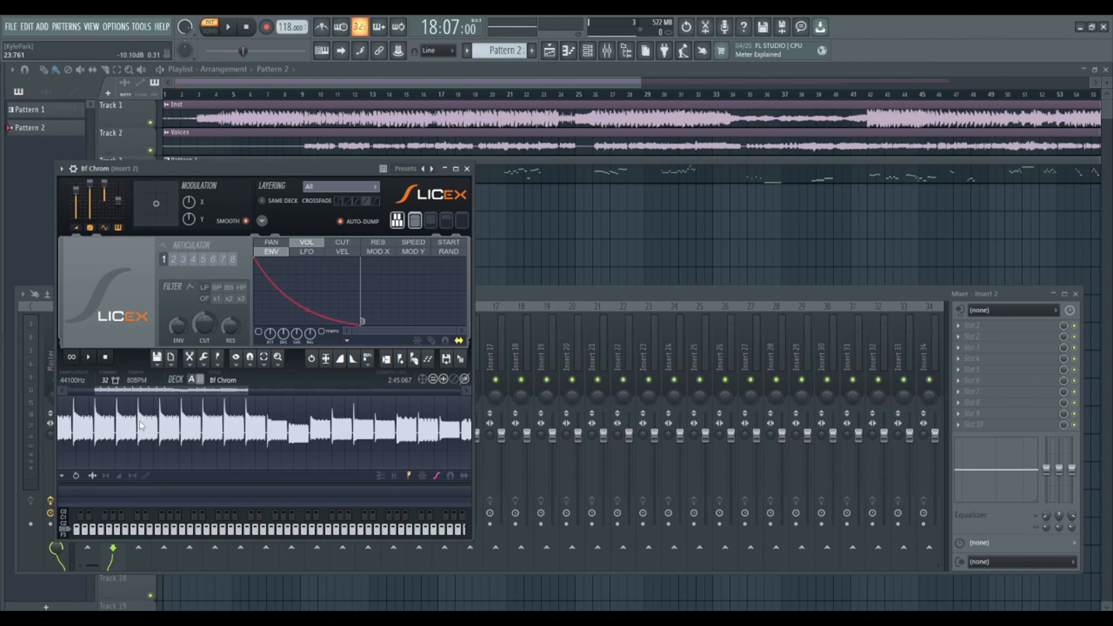
scroll(196, 417, down, 7)
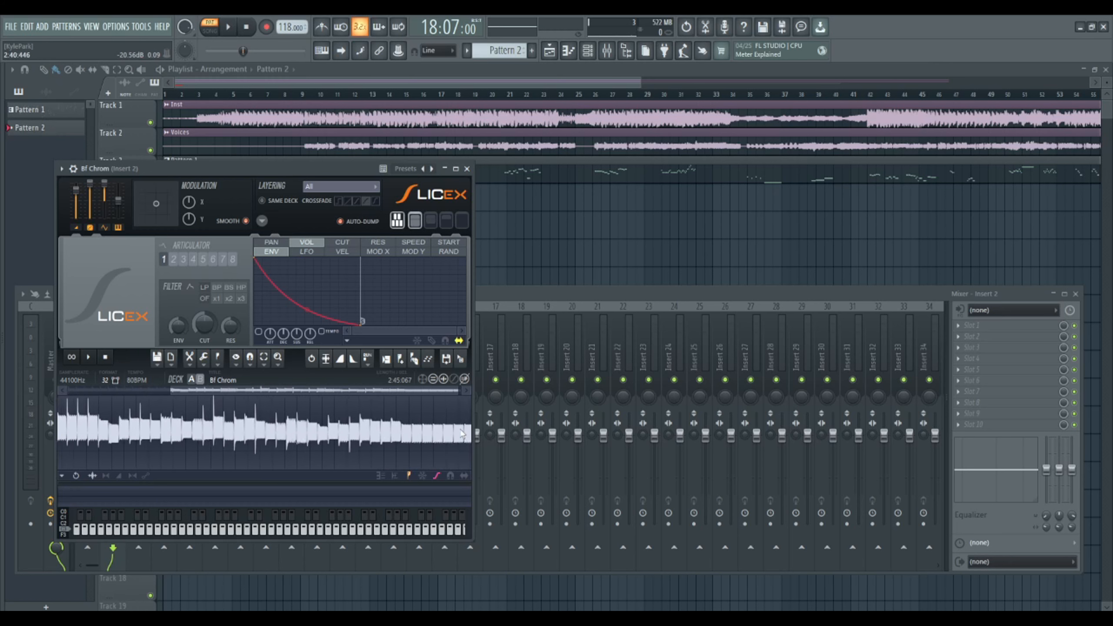
click(89, 357)
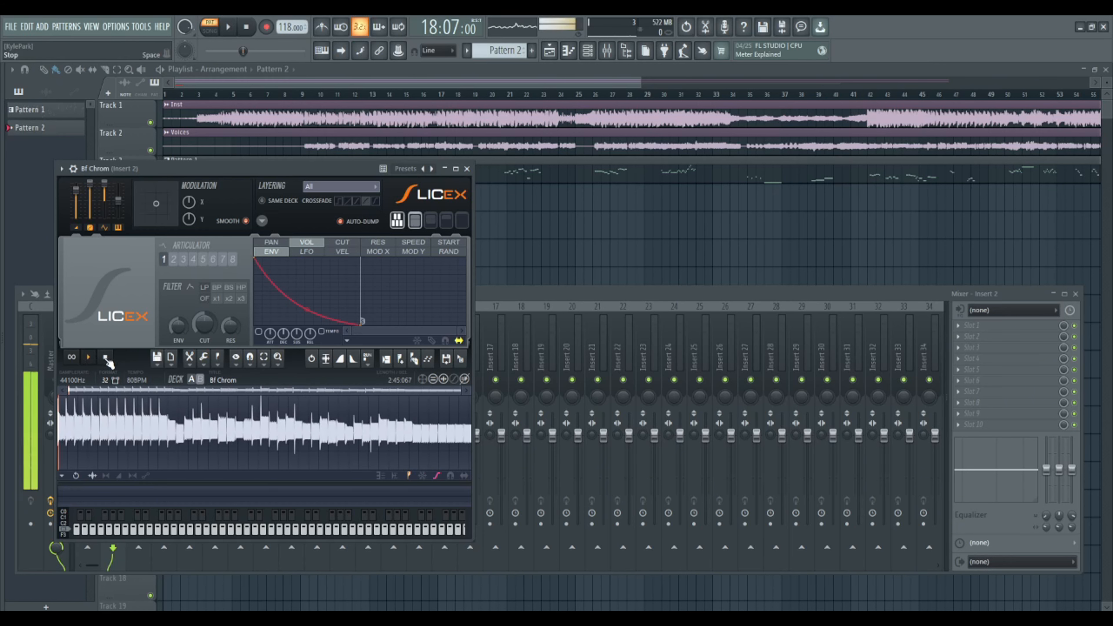
click(106, 358)
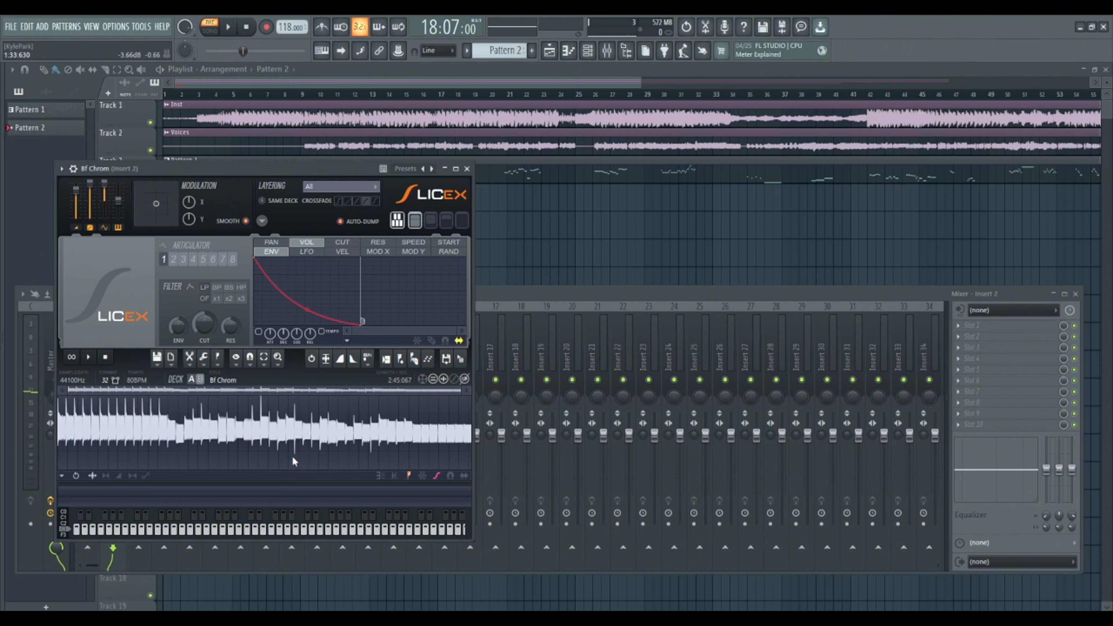
- Add a slice marker at the very start of the first note in the Bf Chrom waveform
scroll(125, 413, up, 5)
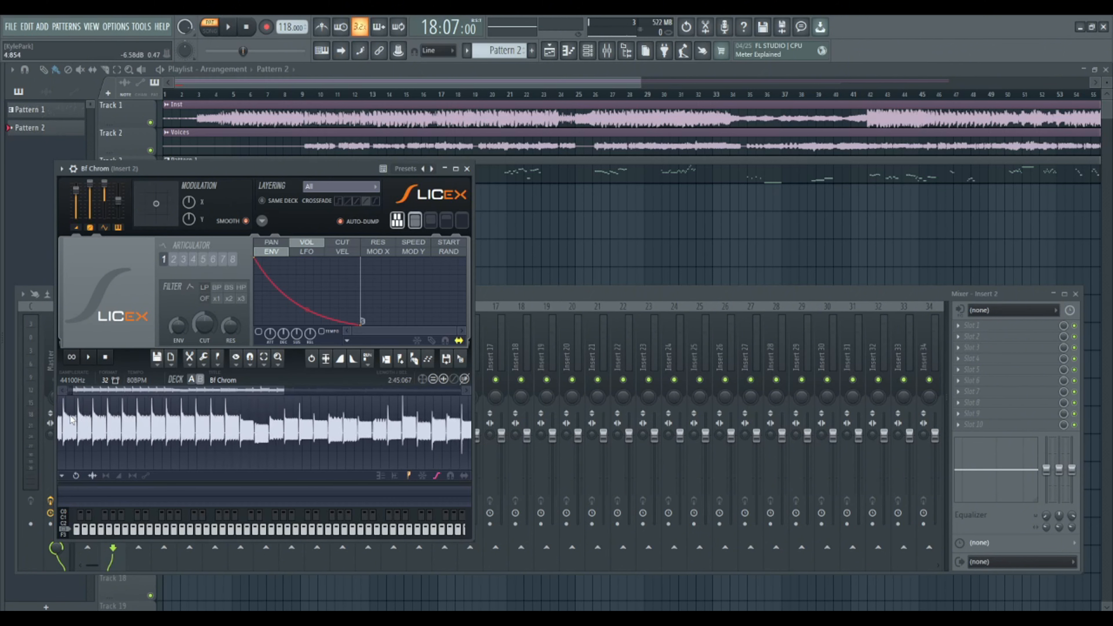
scroll(120, 414, down, 3)
scroll(121, 414, down, 2)
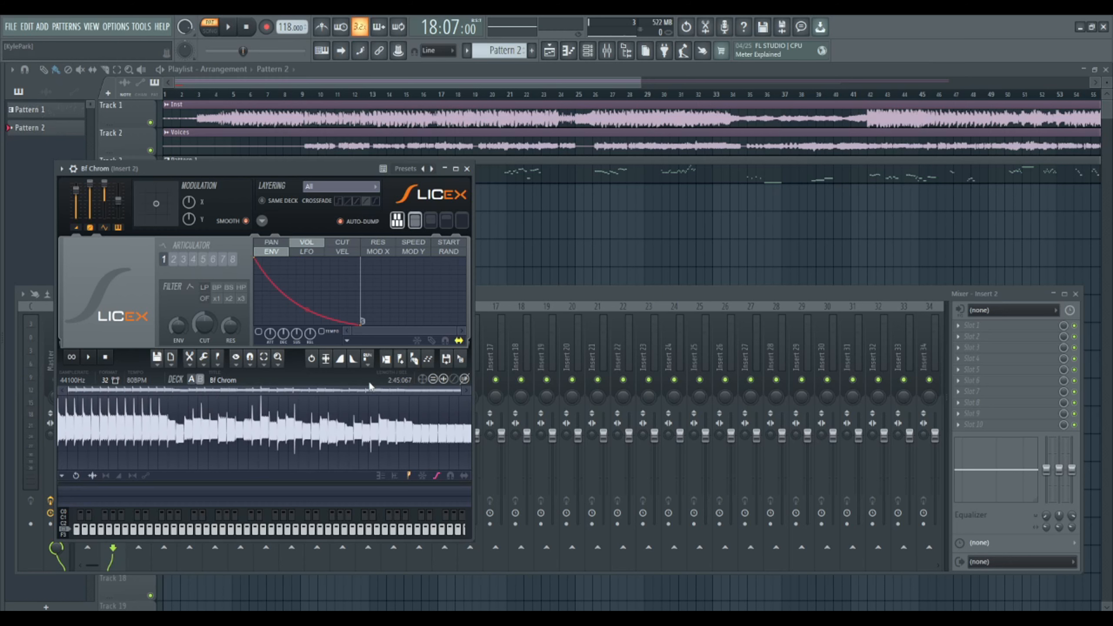
scroll(66, 421, up, 5)
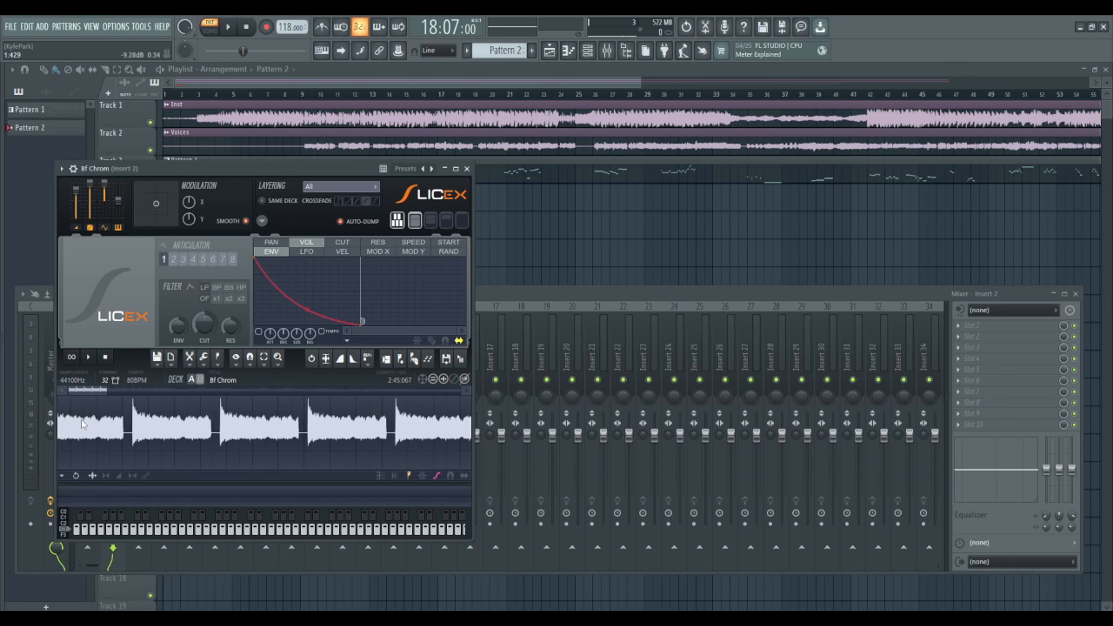
scroll(142, 388, up, 2)
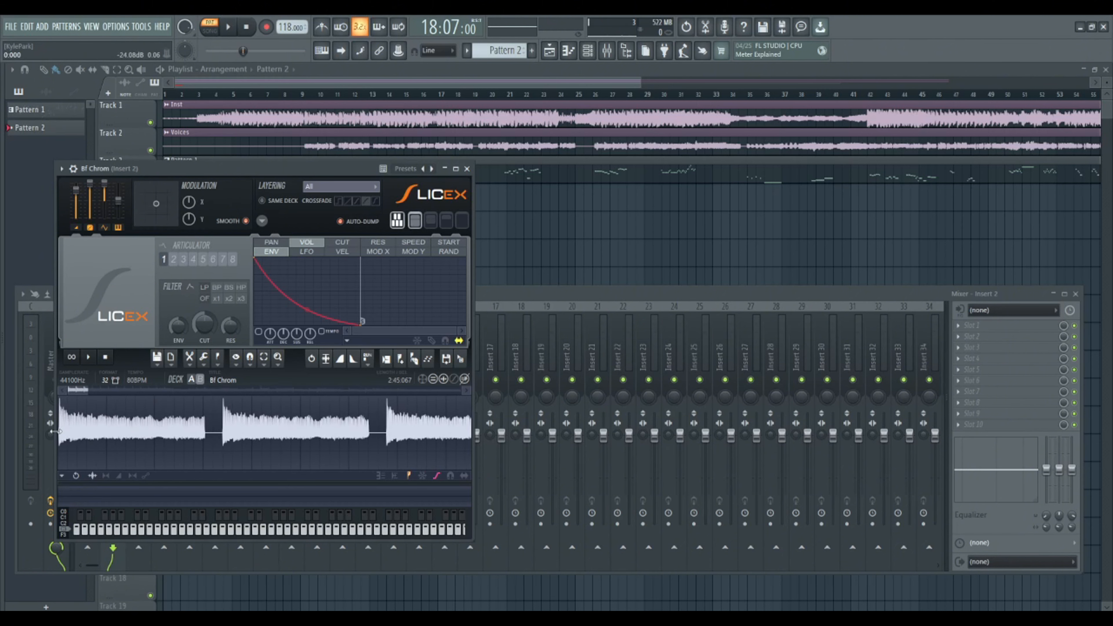
scroll(61, 428, up, 3)
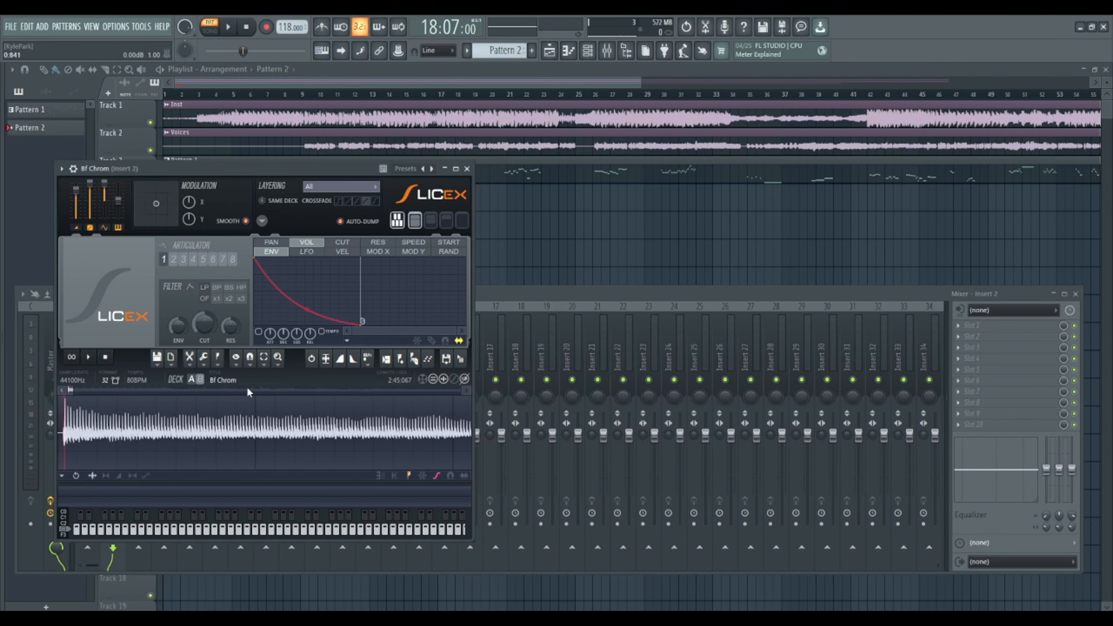
click(404, 361)
drag(83, 401, 81, 401)
scroll(91, 408, down, 4)
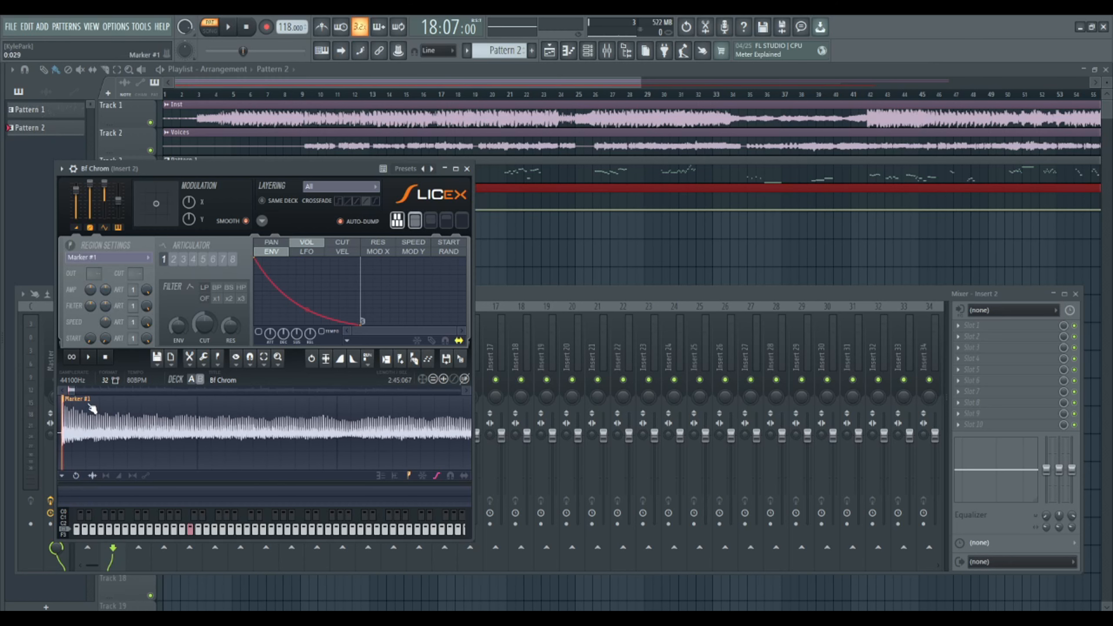
- Add a second slice marker at the start of the second note in the Bf Chrom waveform
scroll(281, 432, up, 4)
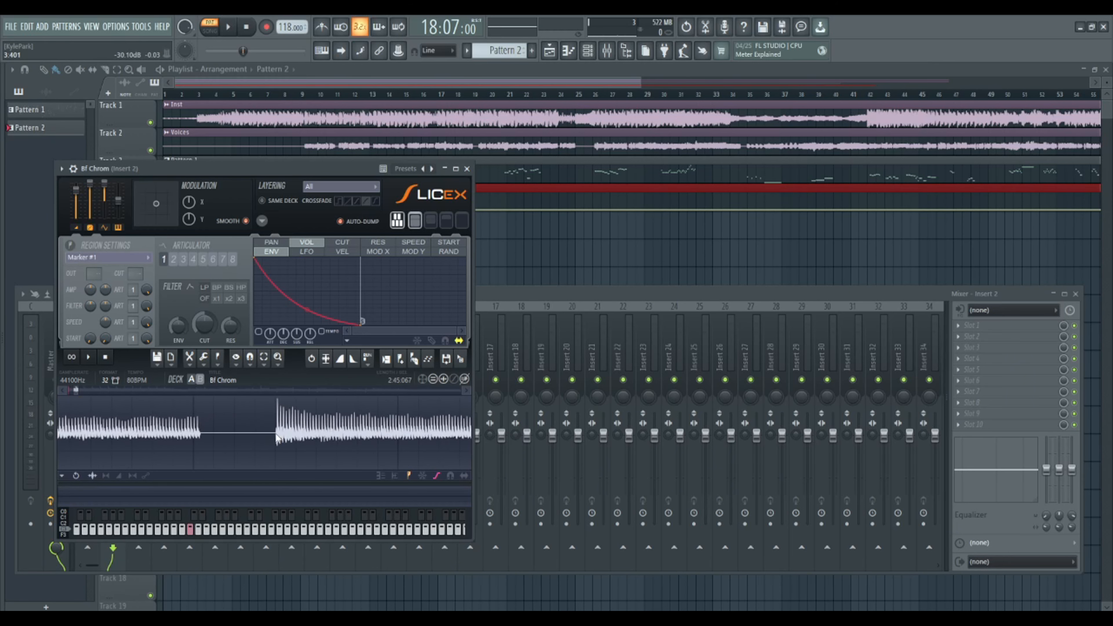
scroll(187, 434, down, 5)
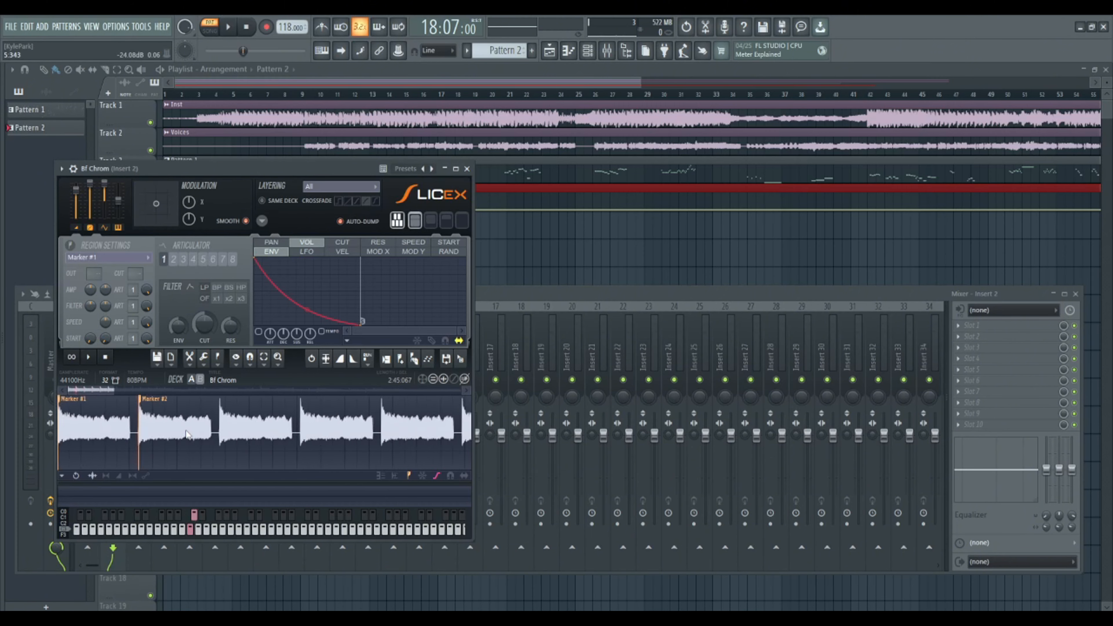
scroll(188, 434, down, 4)
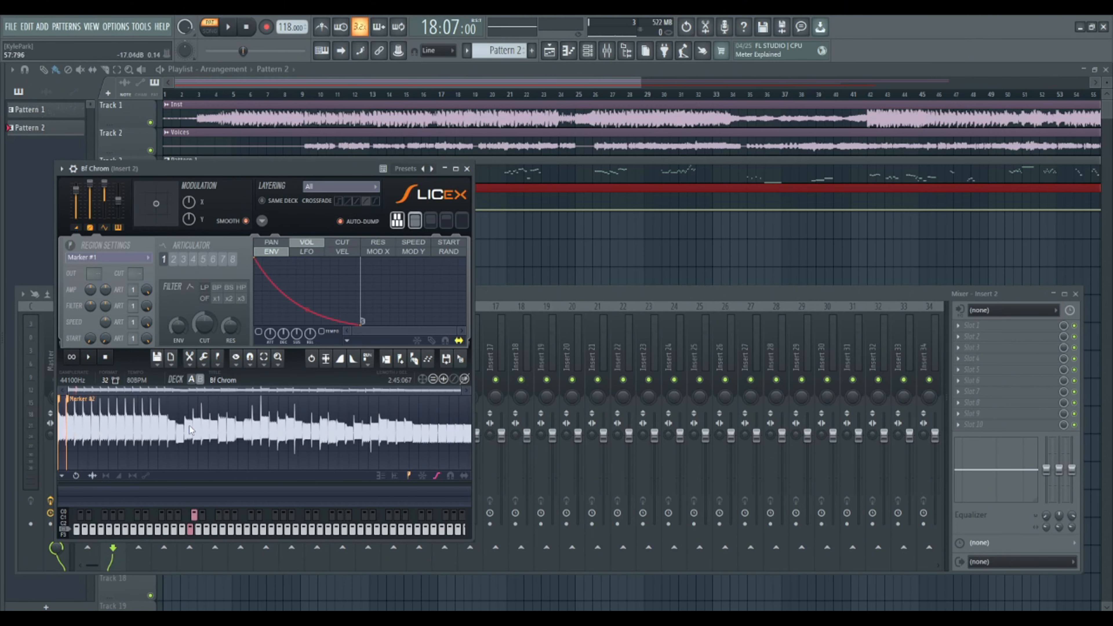
scroll(189, 430, up, 6)
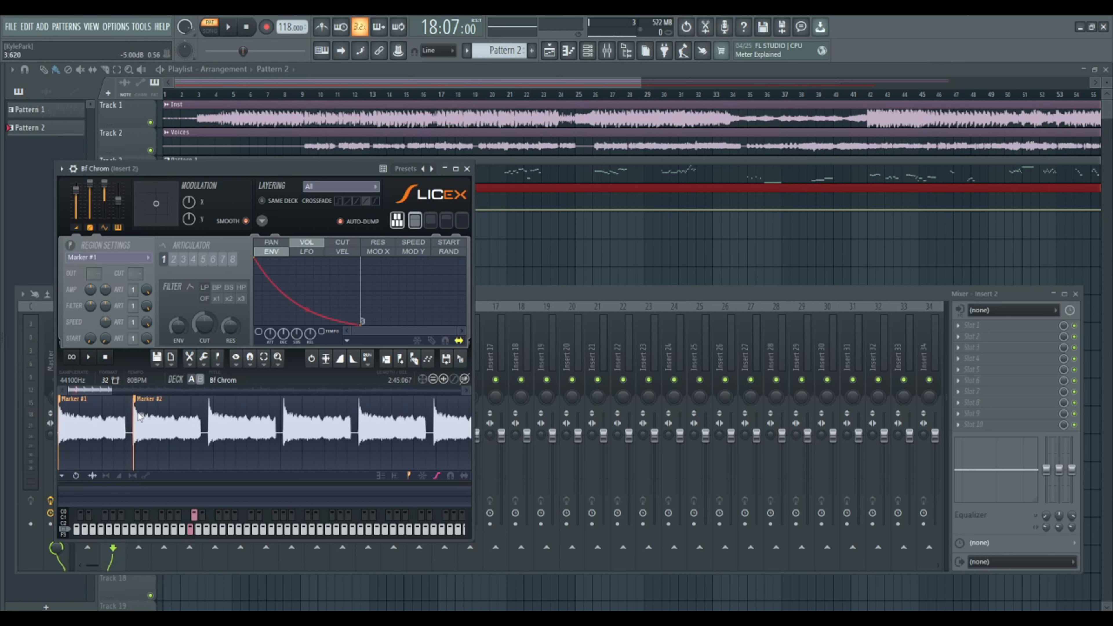
- Apply medium auto-slicing to the whole Bf Chrom sample and inspect the slice markers across its notes
scroll(139, 417, down, 6)
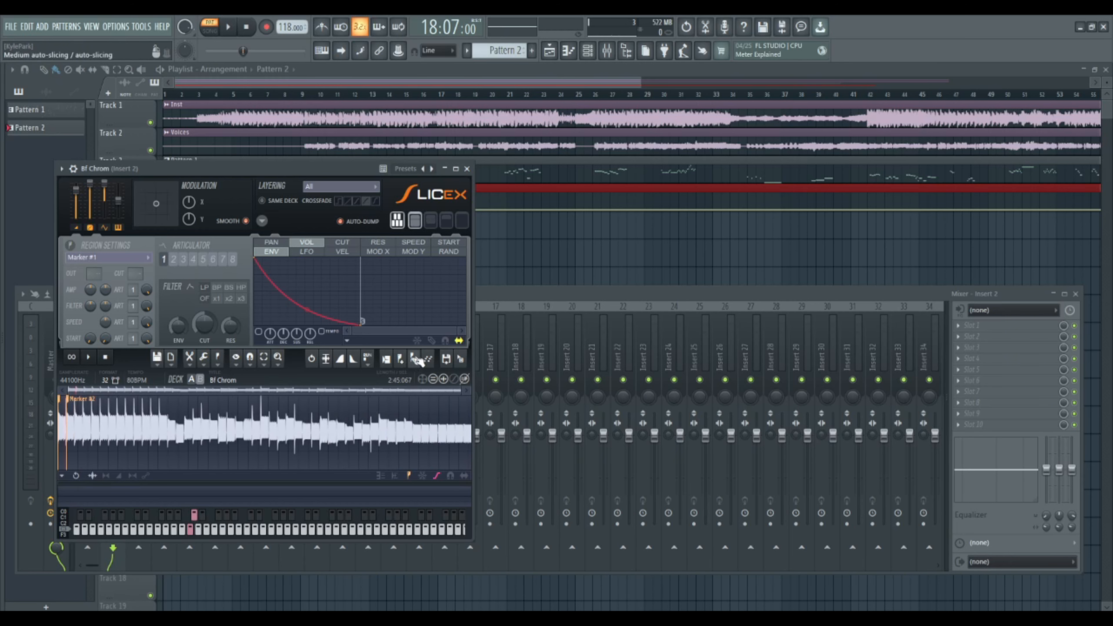
click(419, 361)
scroll(113, 417, up, 5)
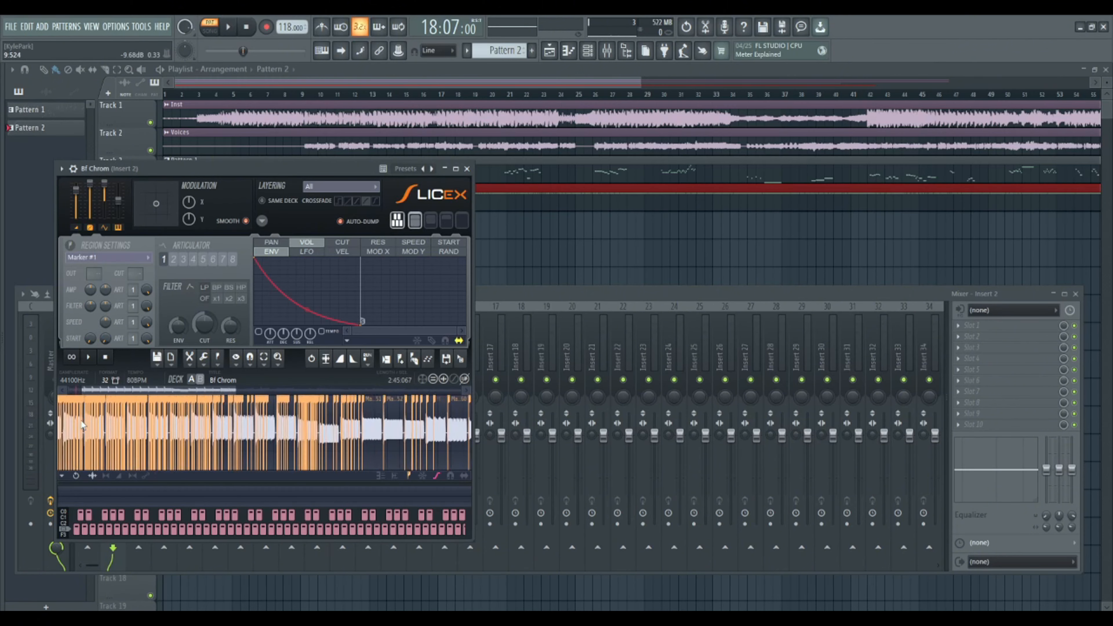
scroll(150, 411, down, 2)
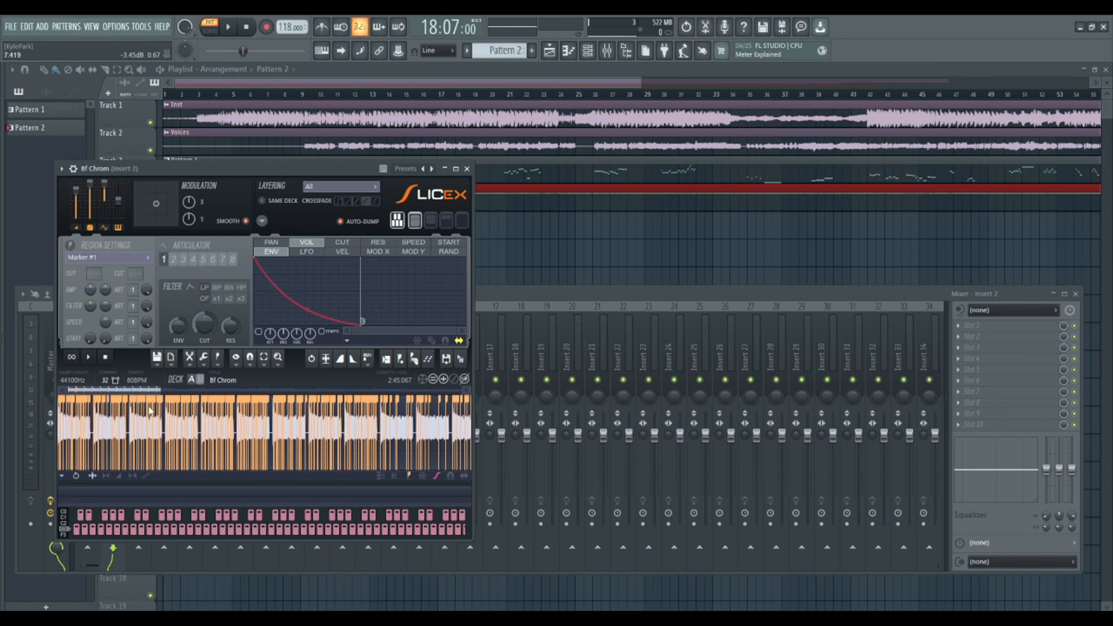
scroll(141, 422, down, 5)
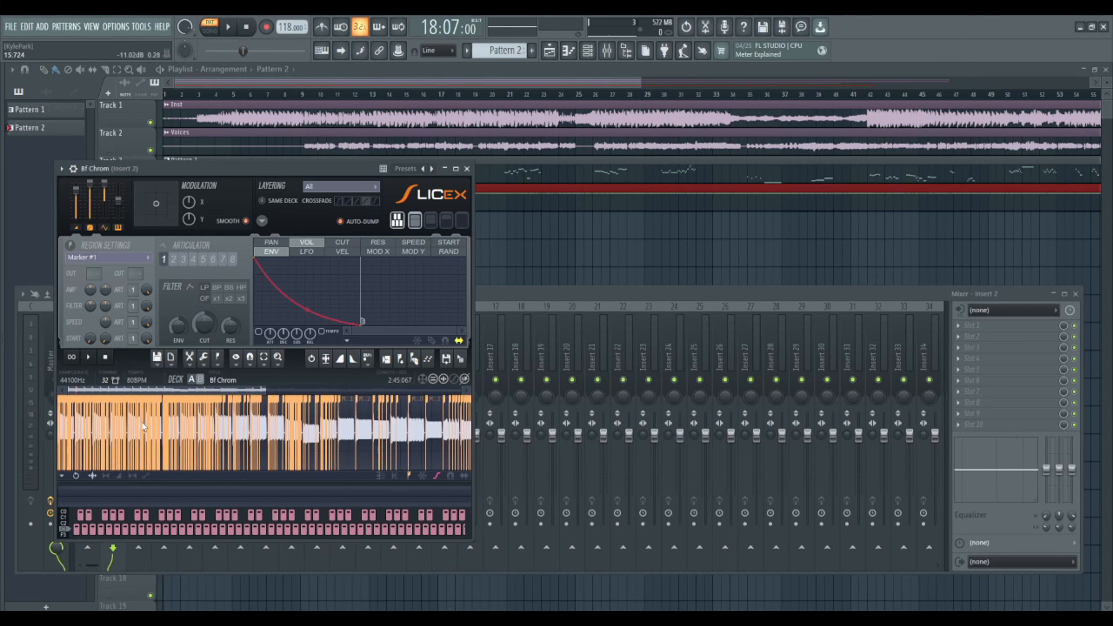
- Re-slice the whole Bf Chrom sample with dull auto-slicing and inspect the new markers on its notes
scroll(170, 421, up, 5)
scroll(192, 418, down, 3)
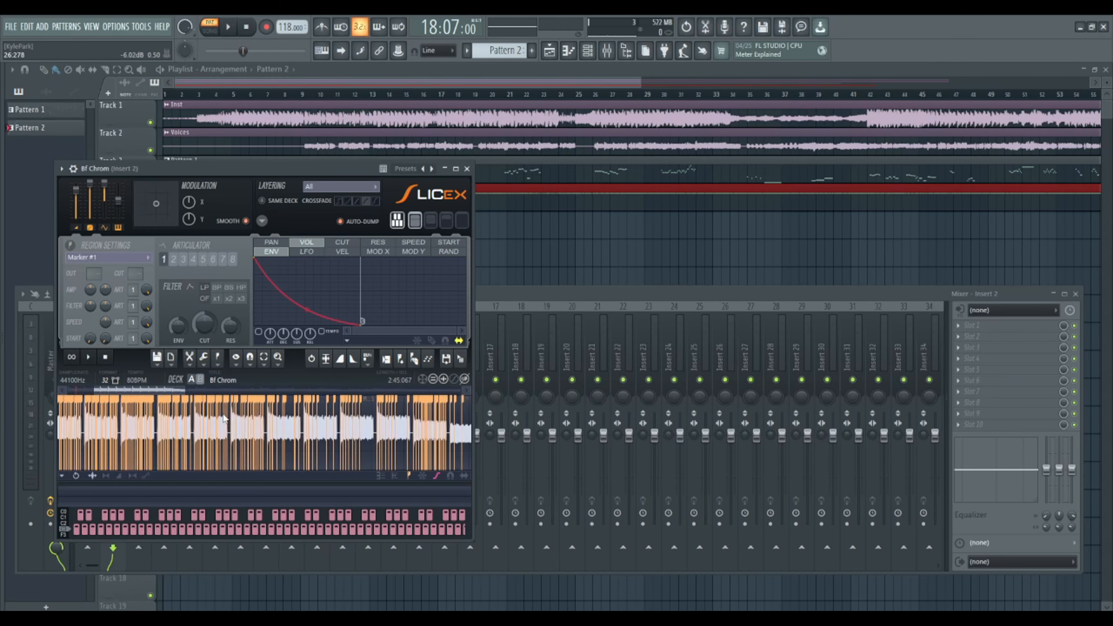
scroll(228, 416, down, 4)
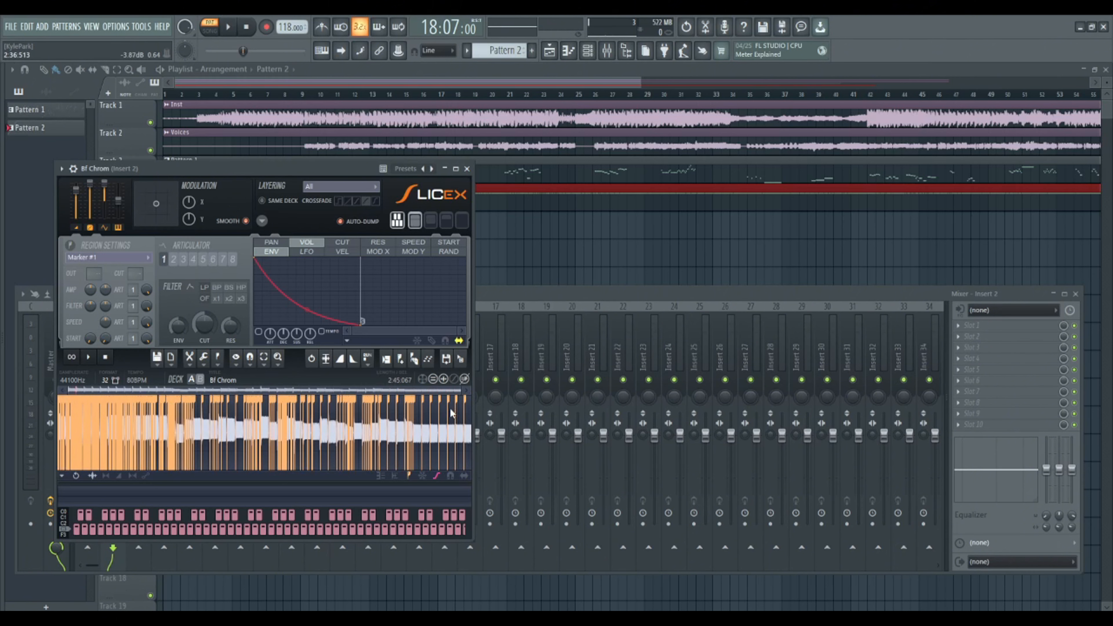
click(416, 359)
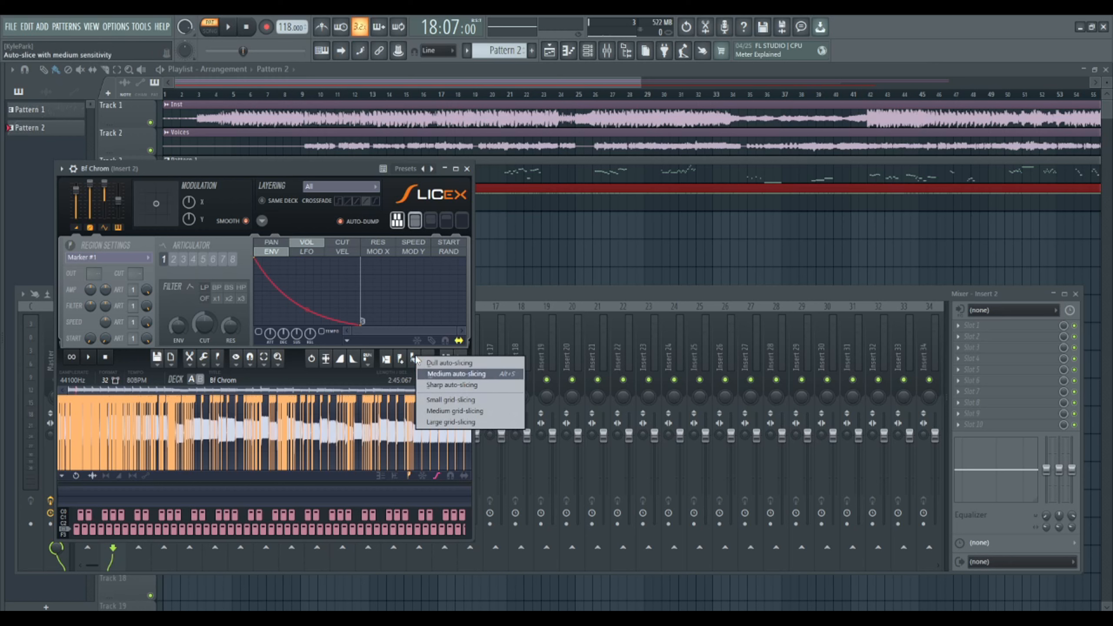
click(433, 363)
scroll(172, 398, up, 3)
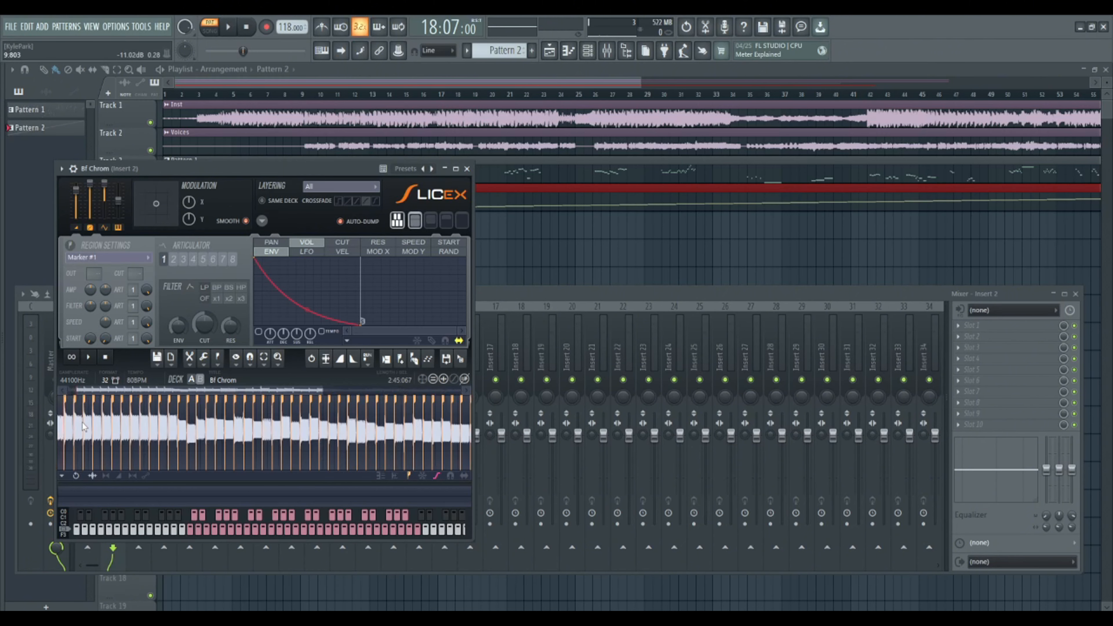
scroll(101, 429, up, 2)
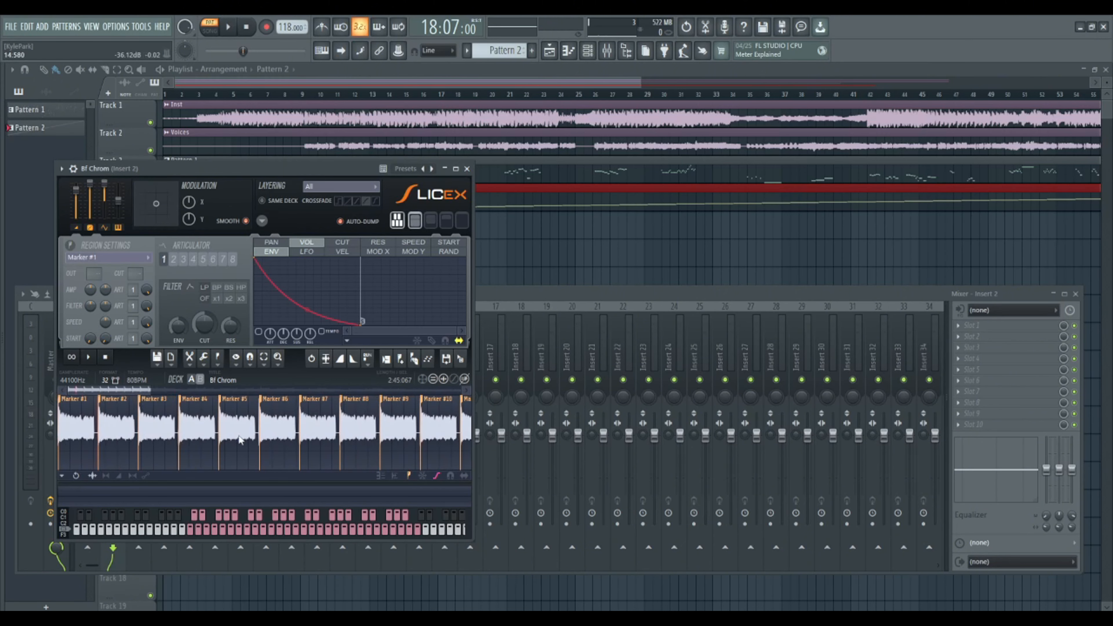
- Audition the Bf Chrom slices across the Slicex keyboard, check their markers, and close the plugin window
scroll(208, 436, down, 6)
drag(223, 530, 352, 525)
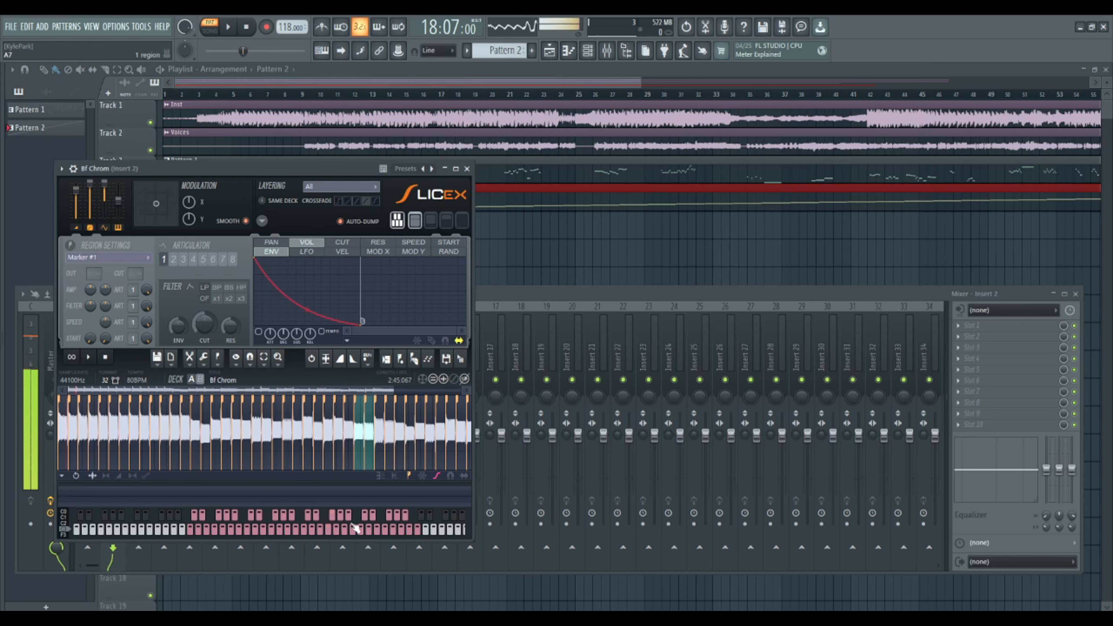
scroll(146, 392, up, 4)
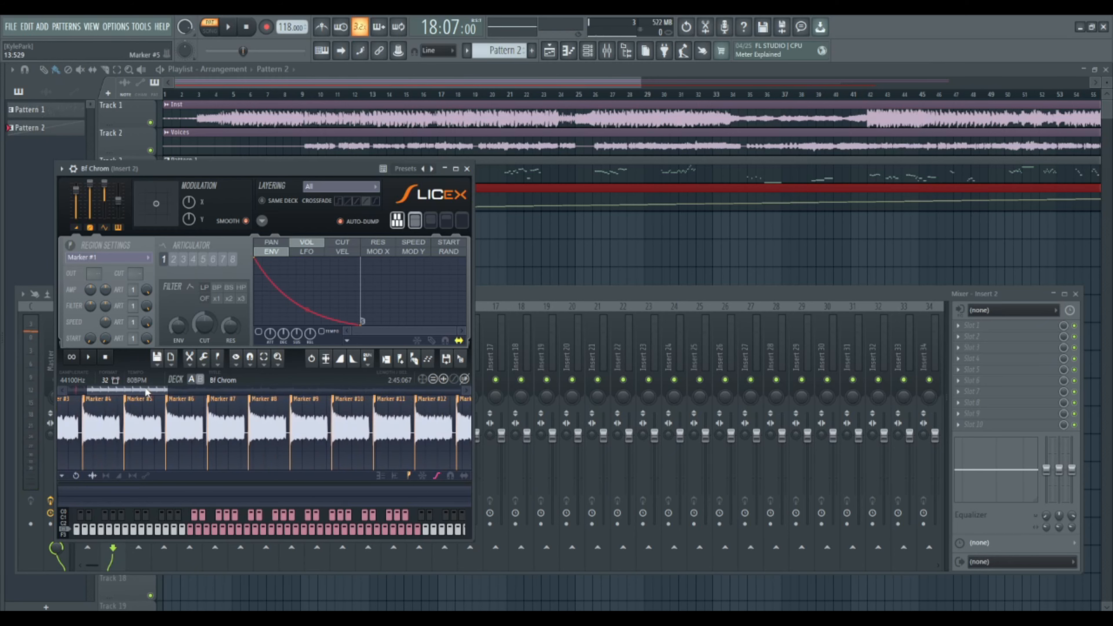
click(467, 169)
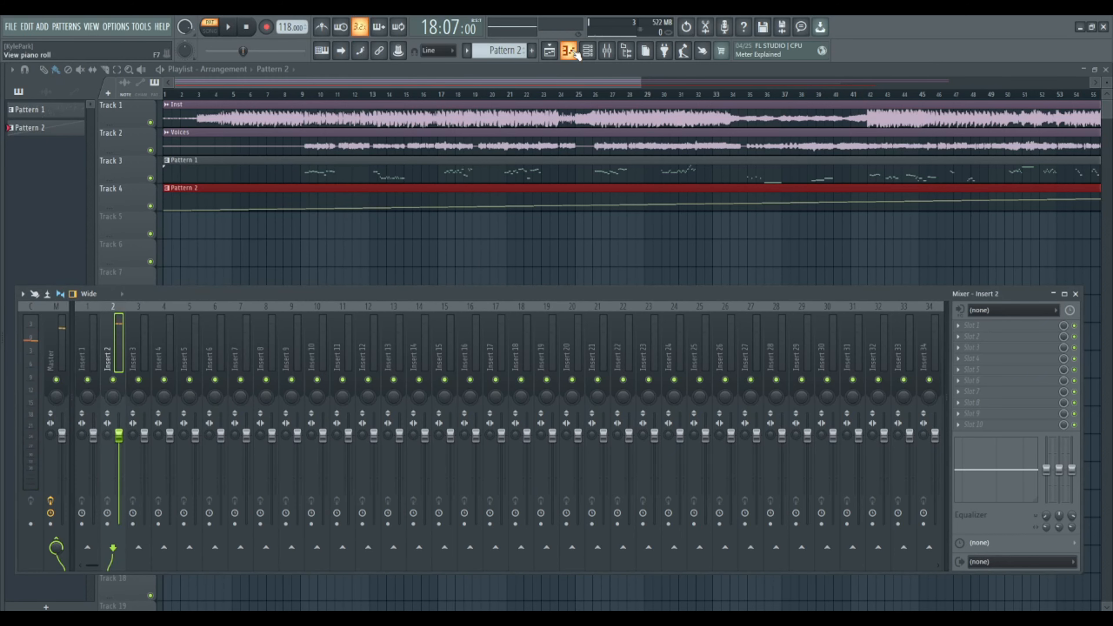
- Open the Bf Chrom piano roll and audition the Marker #7 slice used by the opening notes
click(574, 52)
scroll(370, 99, down, 3)
scroll(291, 250, up, 6)
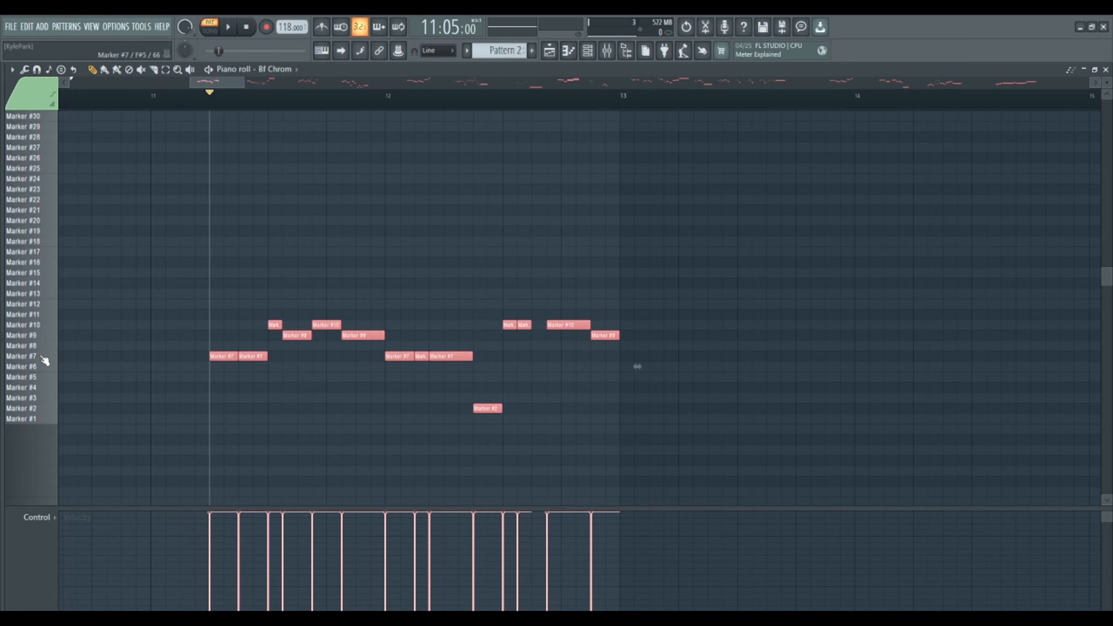
click(44, 358)
click(44, 357)
scroll(43, 358, up, 1)
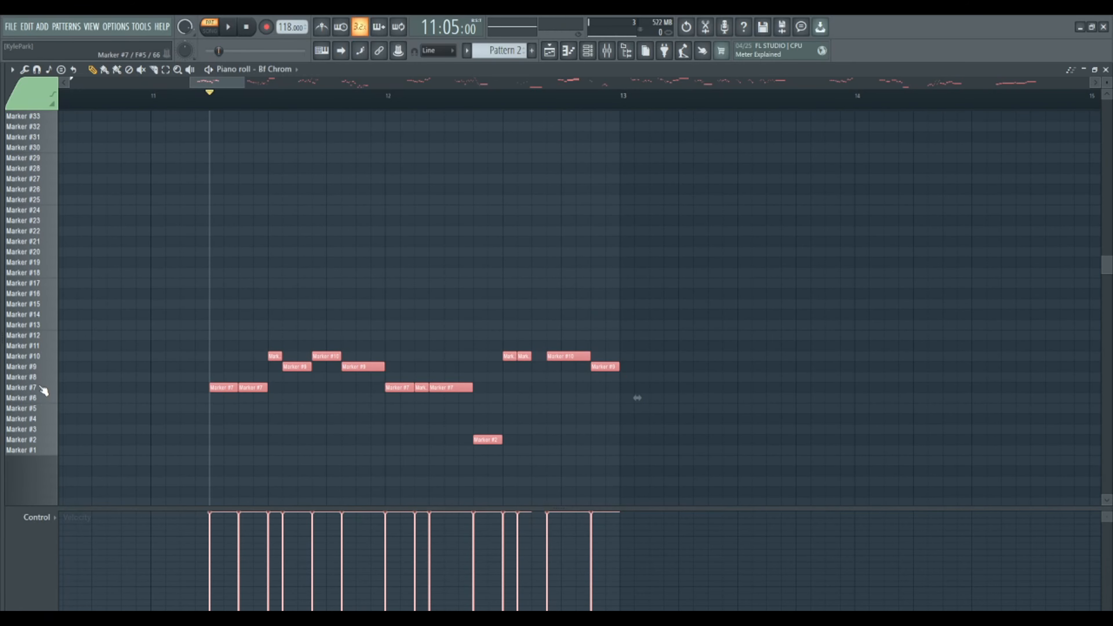
- Audition the Marker #19 slice, transpose all Bf Chrom notes up one octave, and clear the note selection
click(44, 266)
click(43, 266)
key(ctrl+Up)
scroll(283, 256, down, 2)
scroll(285, 255, up, 3)
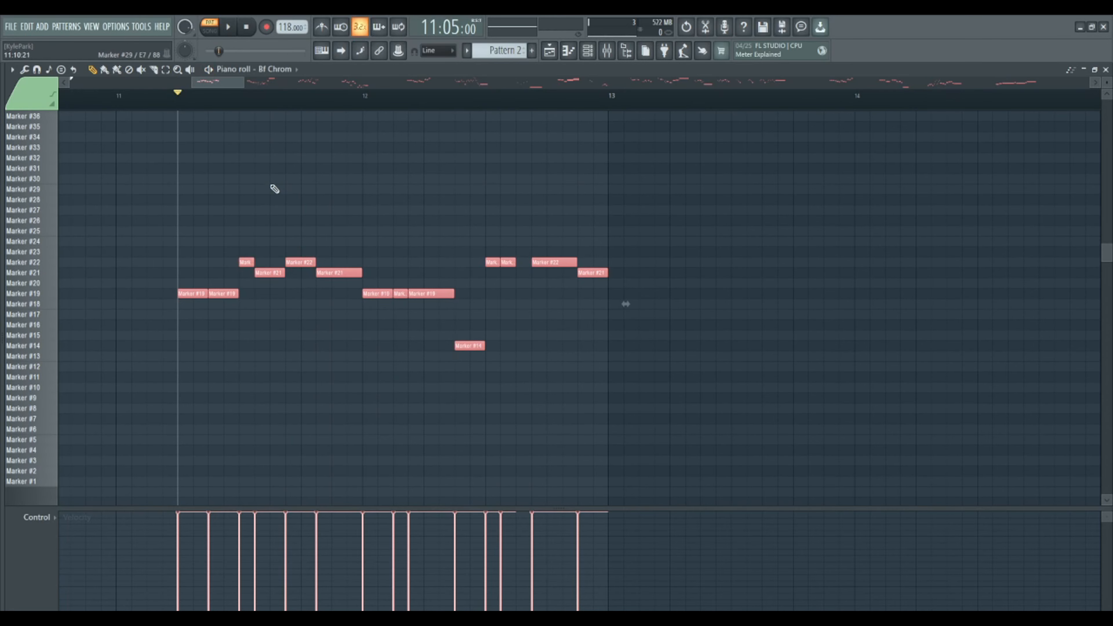
ctrl+click(324, 187)
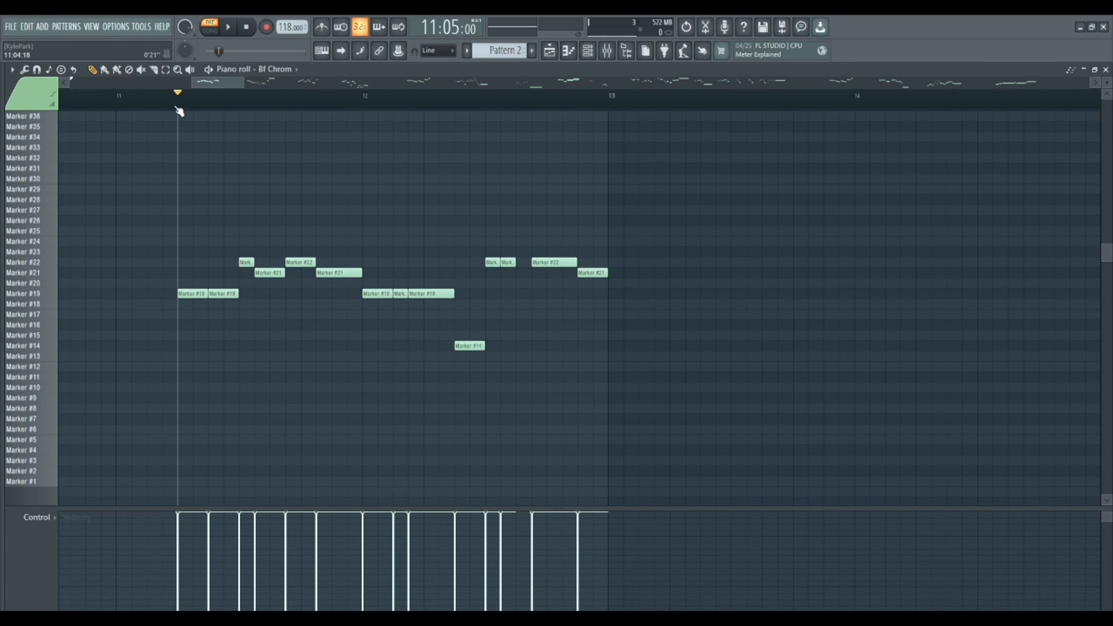
- Select all the Bf Chrom notes and open the piano roll's Edit commands
scroll(179, 110, up, 3)
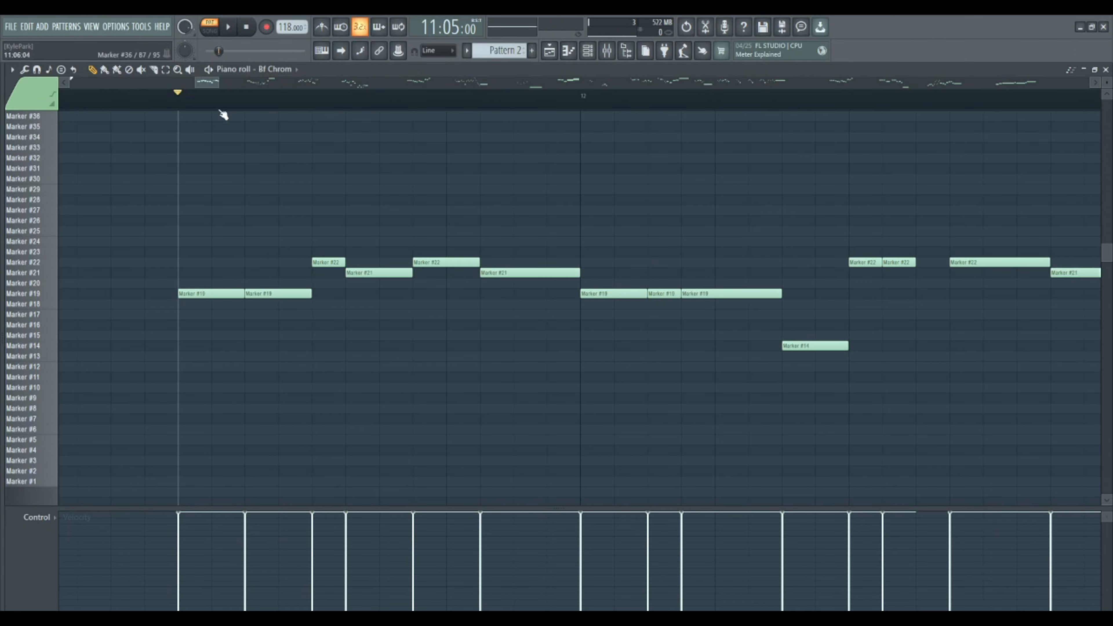
scroll(224, 111, down, 3)
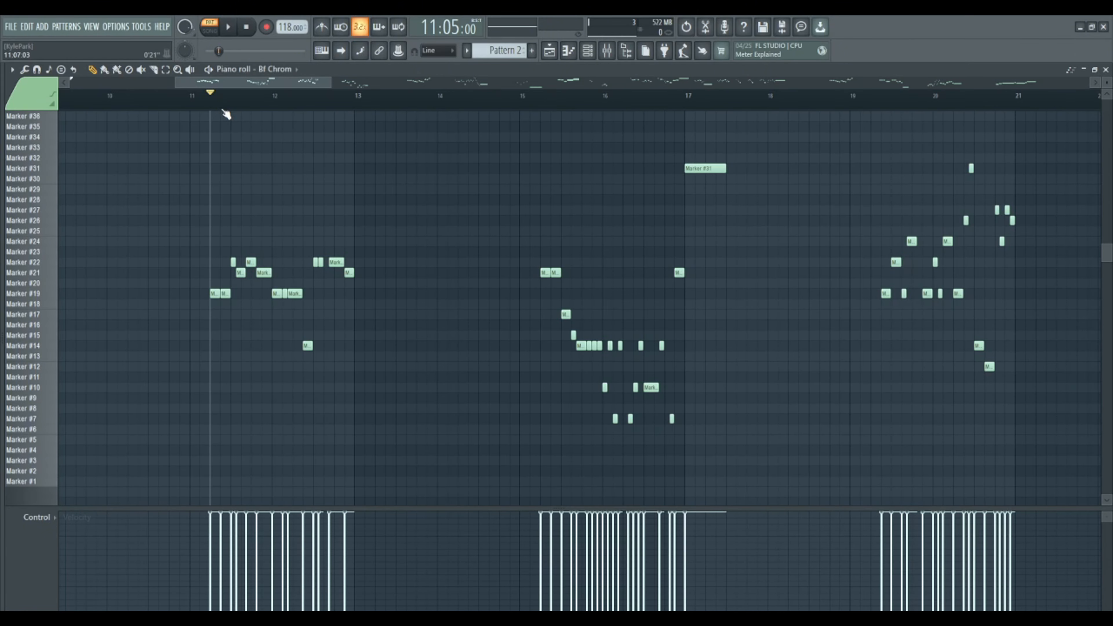
key(ctrl+a)
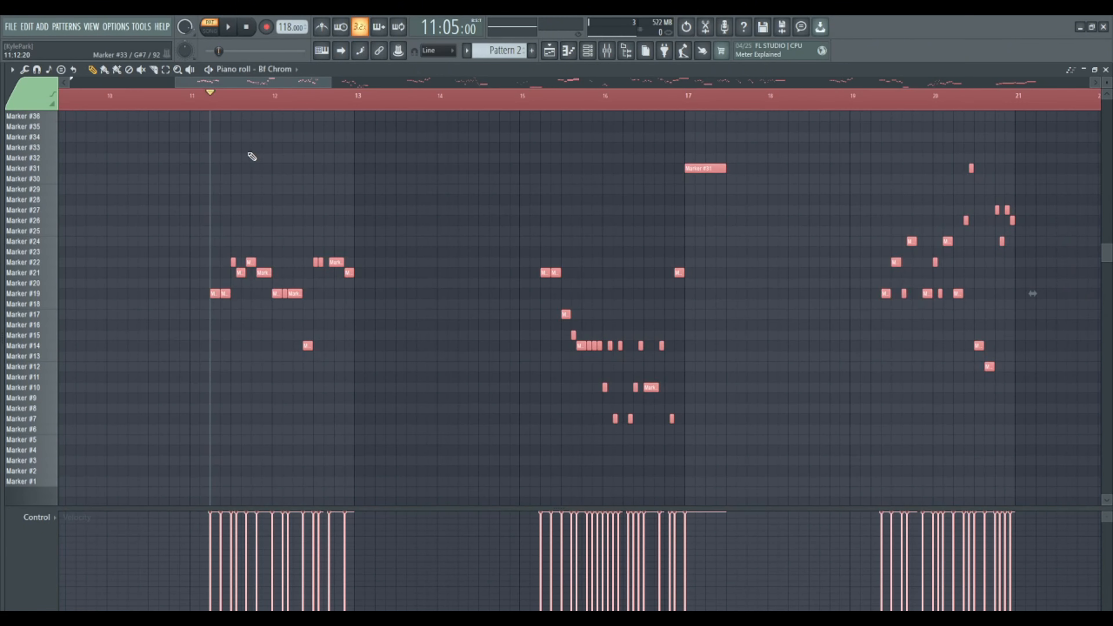
click(12, 70)
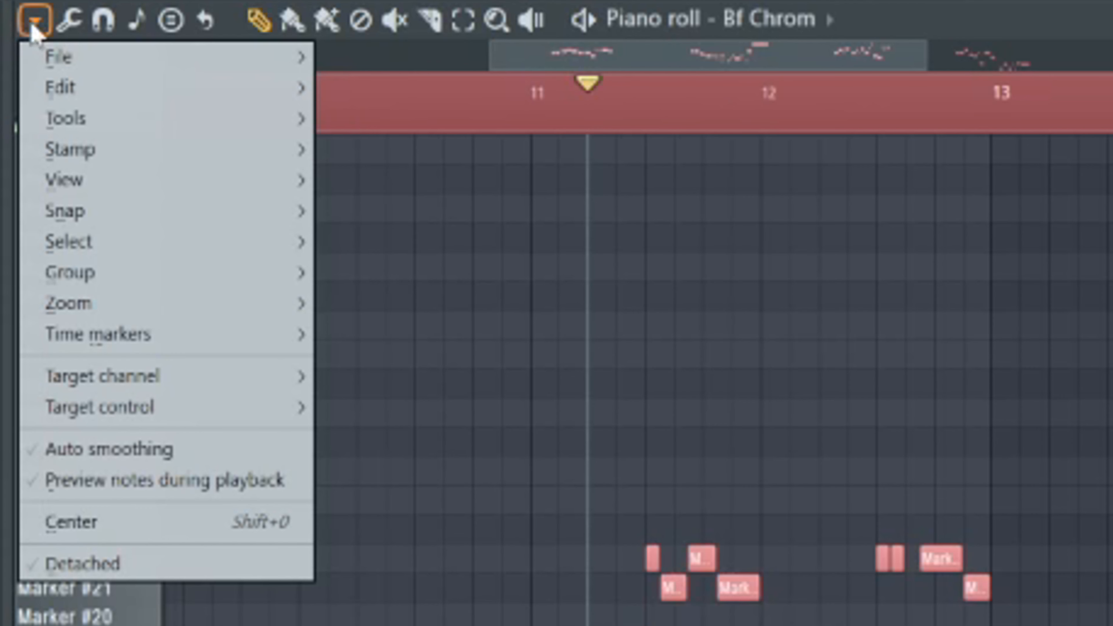
click(35, 26)
click(37, 28)
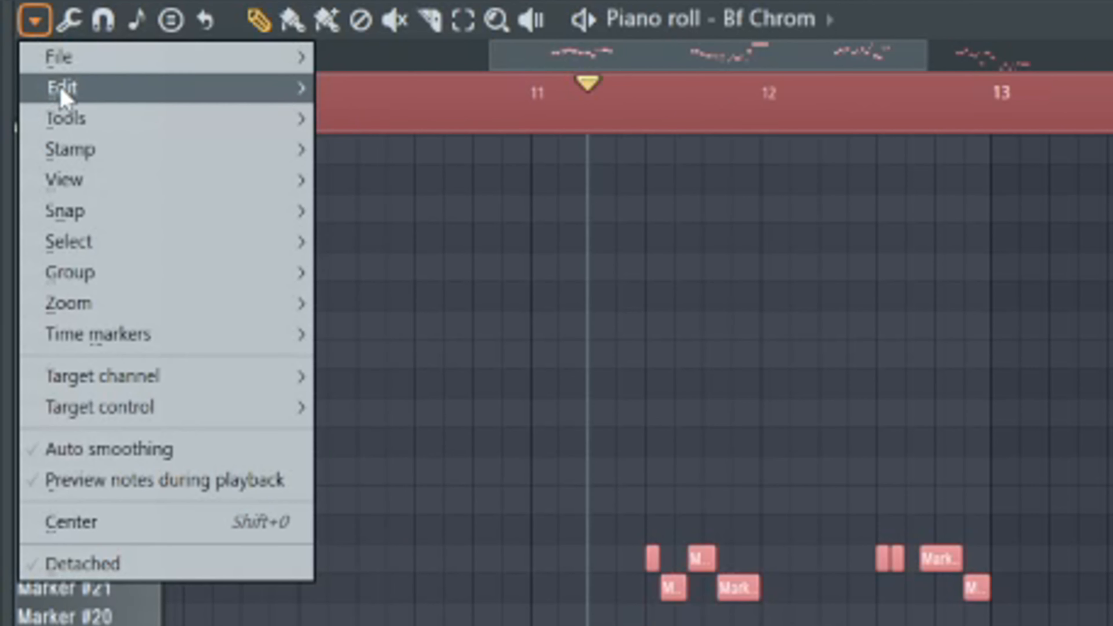
mouse_move(63, 94)
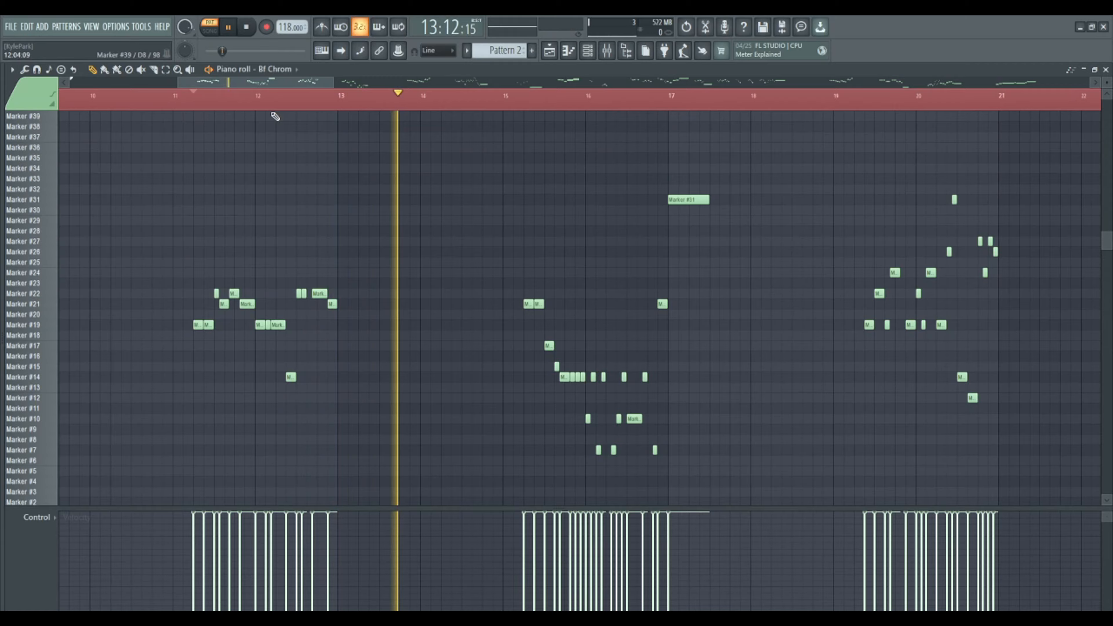
- Stop the playback and look over the Bf Chrom note phrases from bar 11 to beyond bar 41
scroll(273, 117, down, 2)
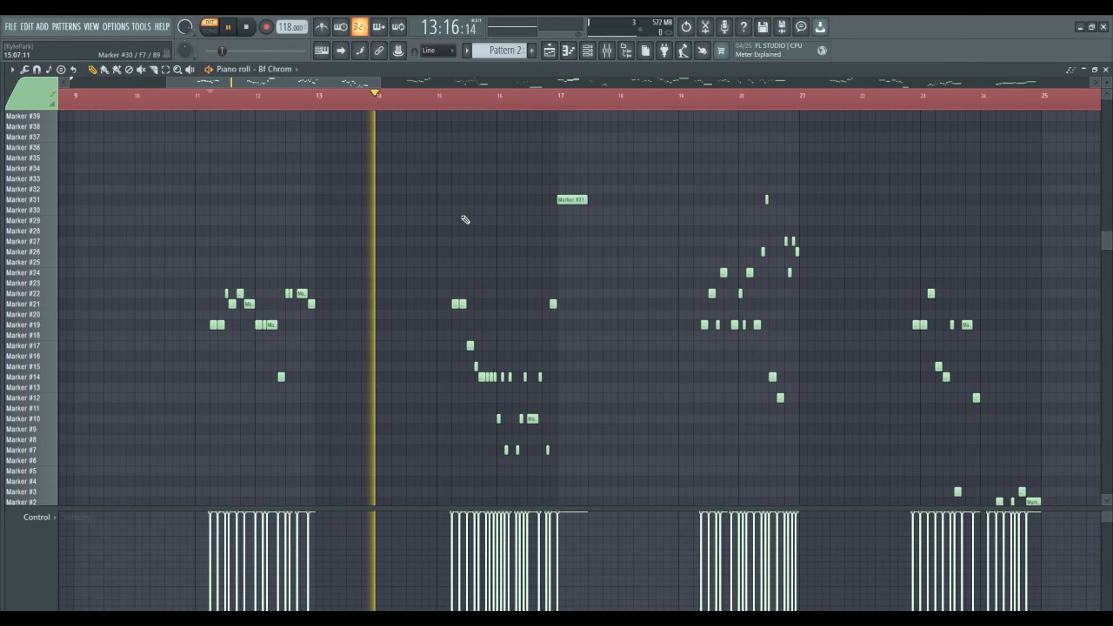
scroll(452, 204, down, 3)
key(space)
scroll(322, 242, up, 1)
scroll(325, 242, up, 1)
scroll(252, 151, down, 1)
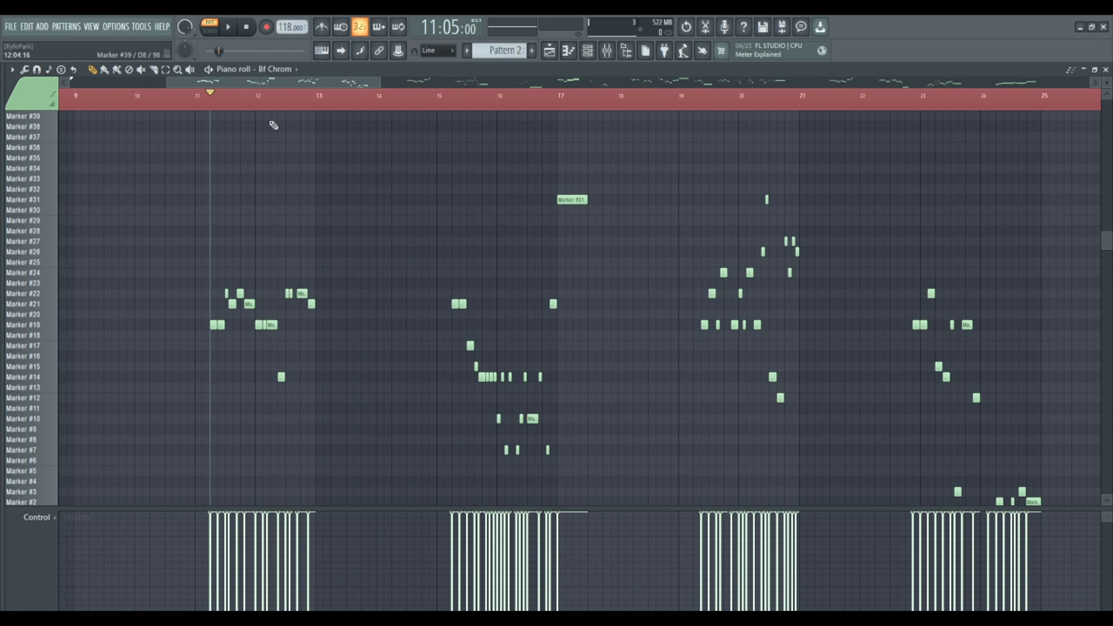
scroll(215, 100, down, 2)
scroll(294, 112, down, 3)
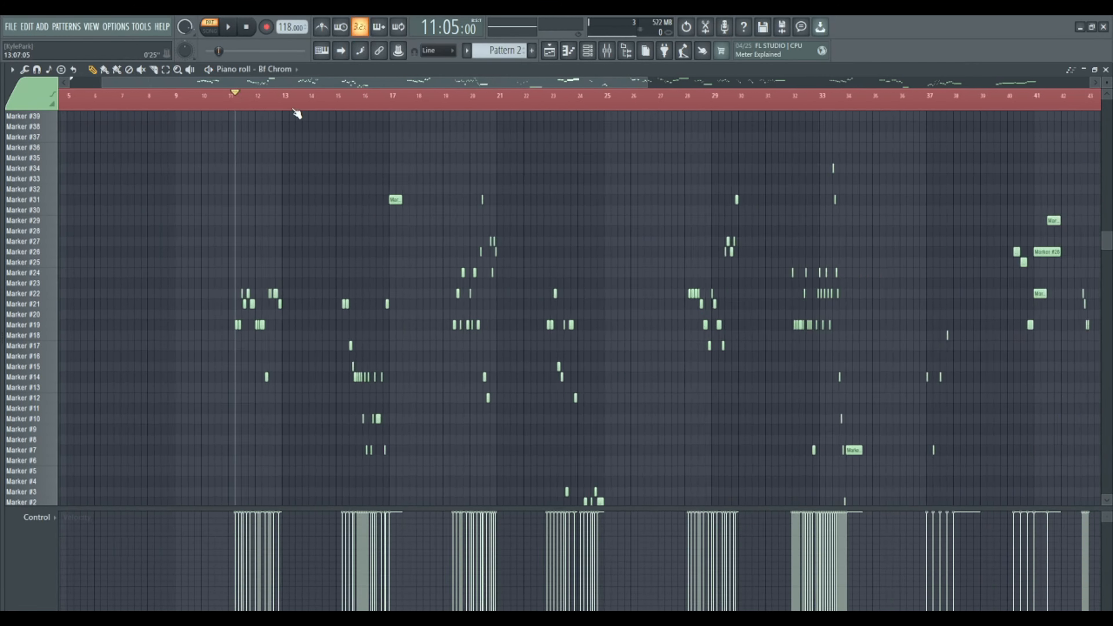
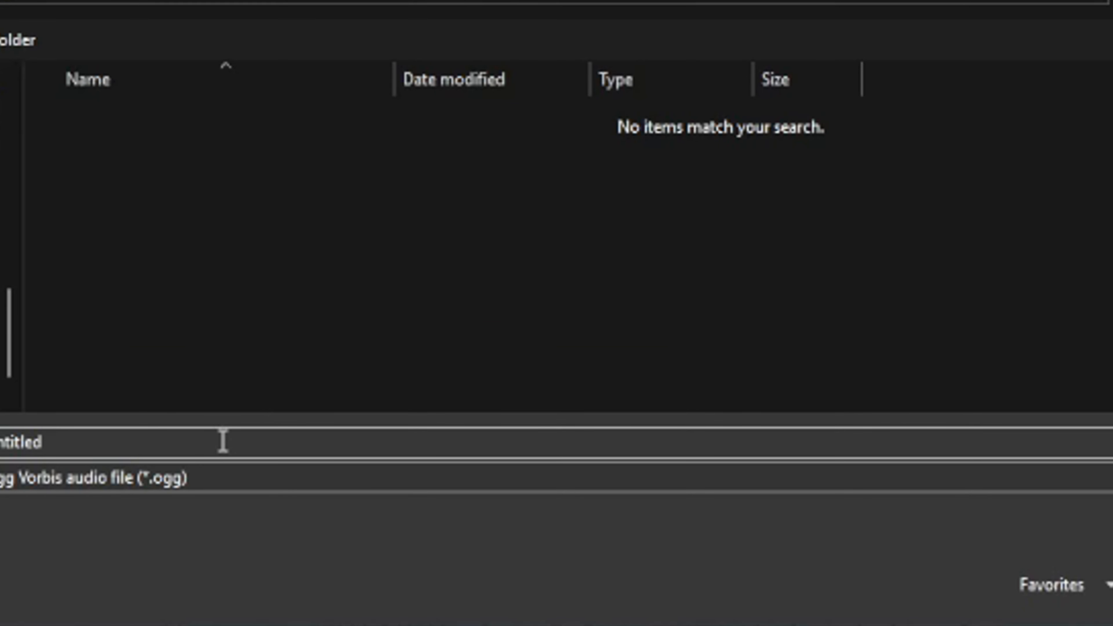
- Export the soloed Pattern 1 vocals as an Ogg Vorbis file named Huggy
double_click(224, 441)
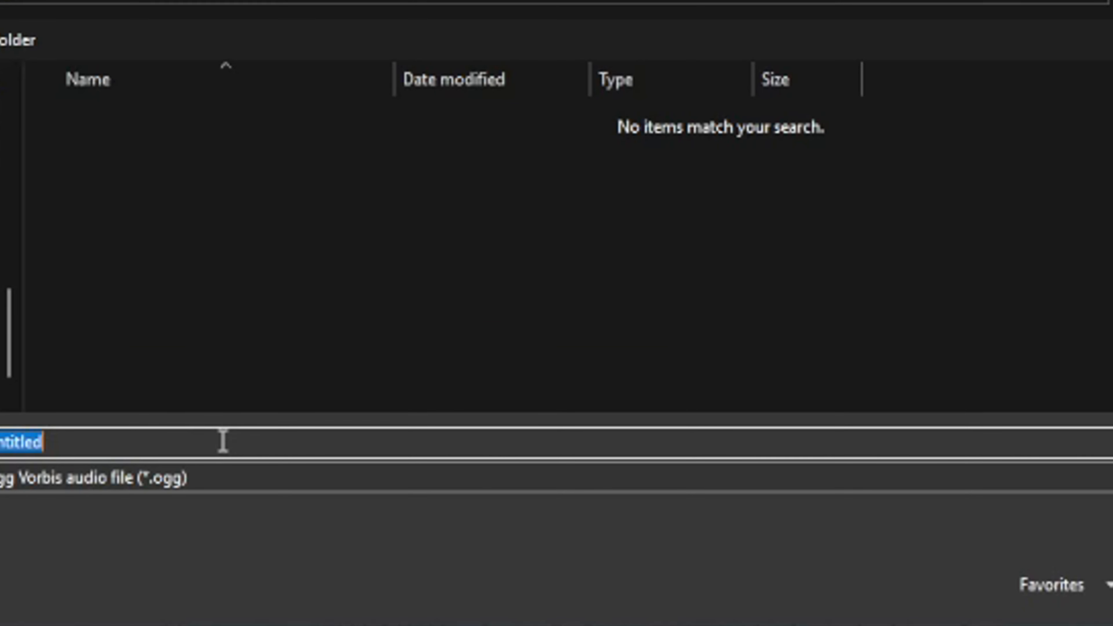
text(Huggy)
key(Return)
click(658, 477)
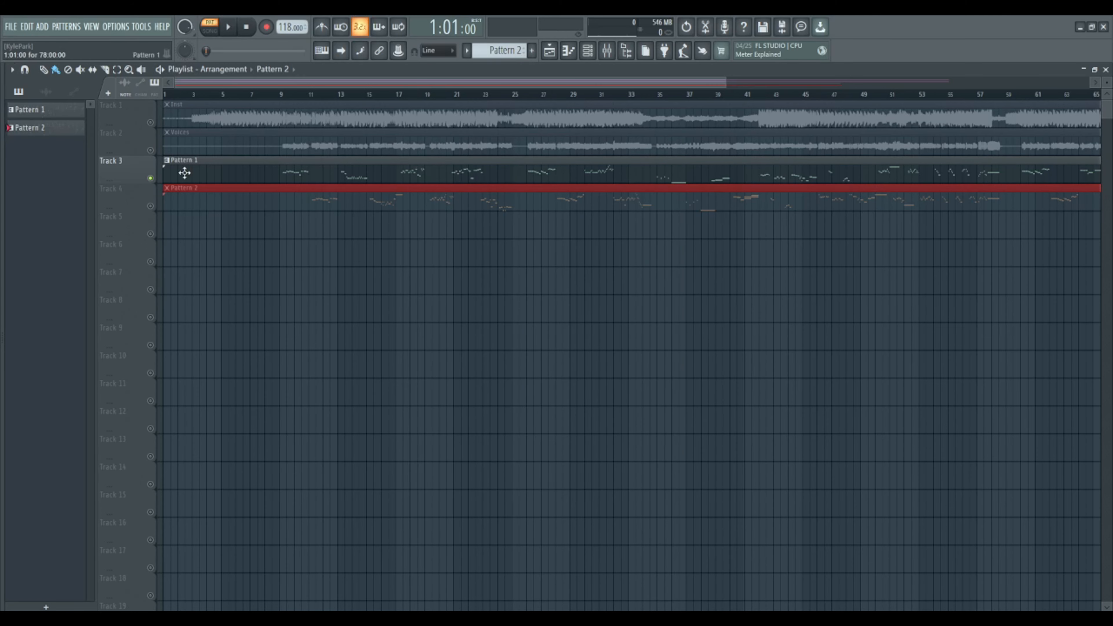
- Solo the Pattern 2 track and export its vocals as an audio file named BF
click(219, 205)
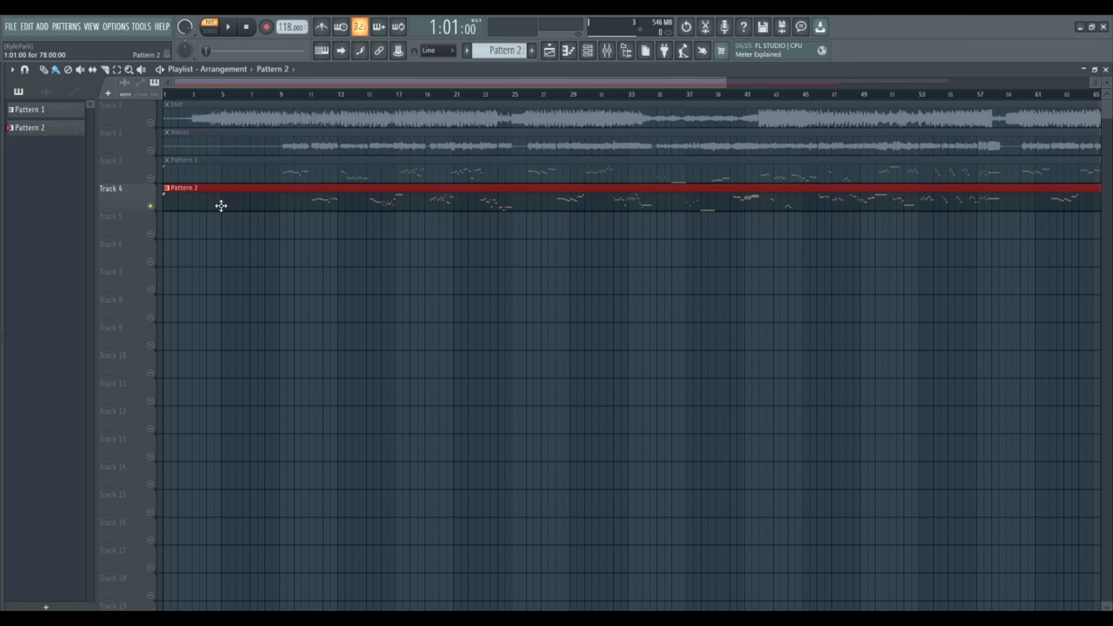
key(ctrl+r)
text(BF)
key(Return)
click(676, 476)
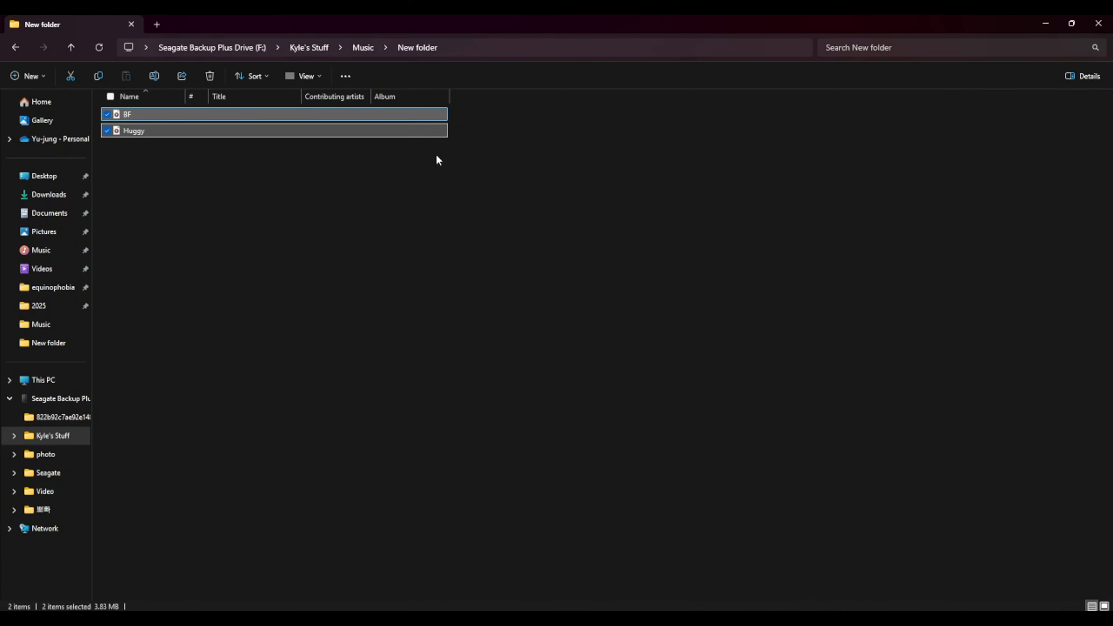
- Bring the exported Huggy and BF files into the playlist on Tracks 3 and 4, and mute the Voices track
click(1072, 20)
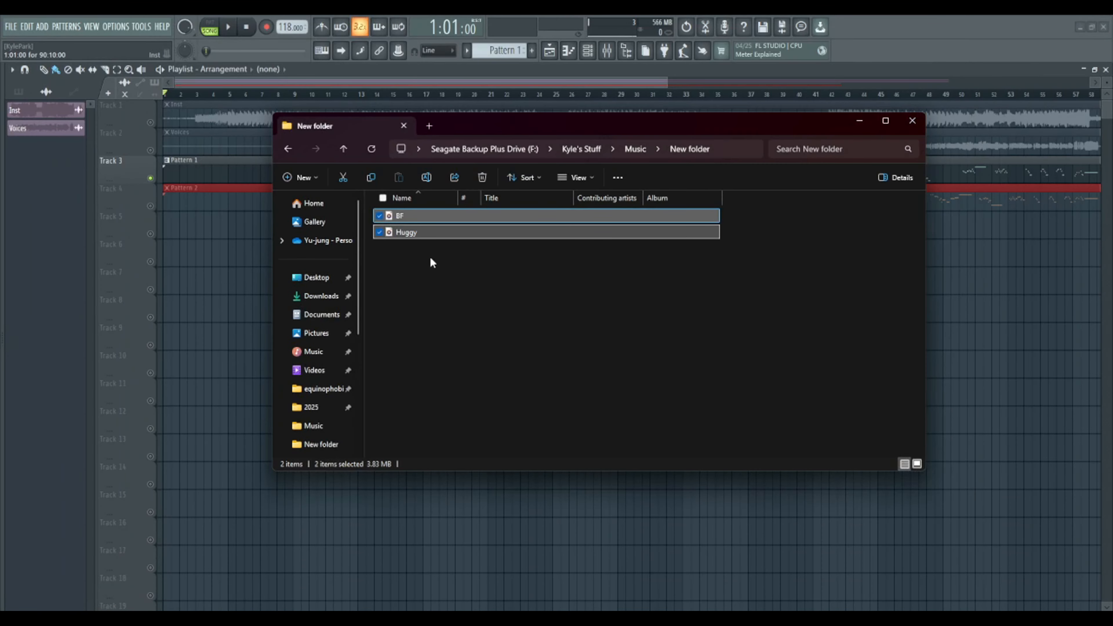
drag(404, 231, 183, 238)
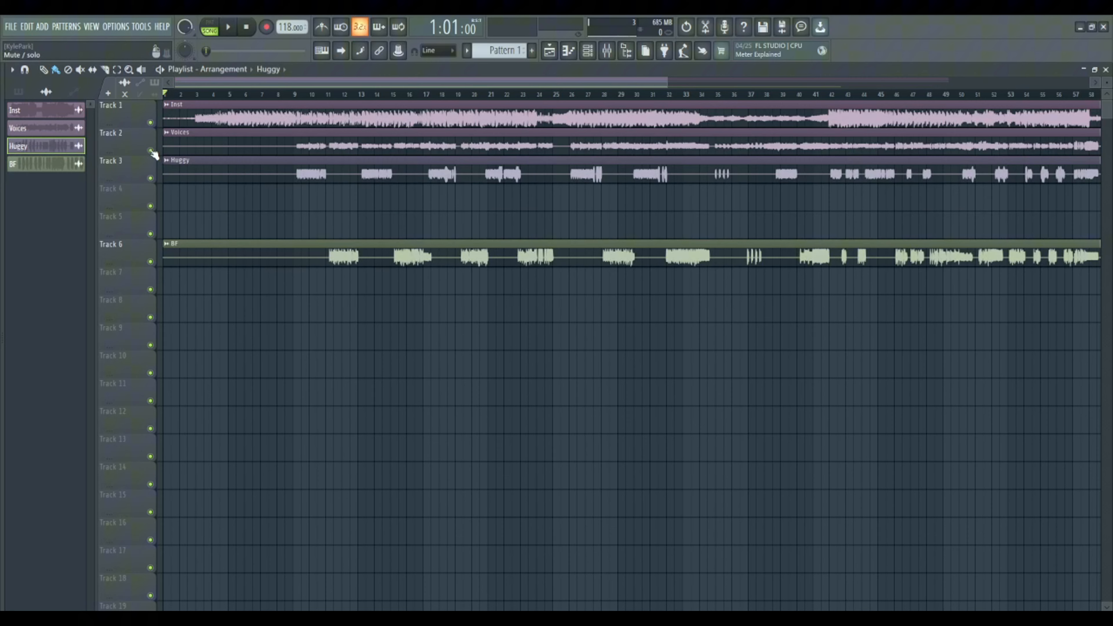
click(151, 151)
drag(193, 245, 157, 187)
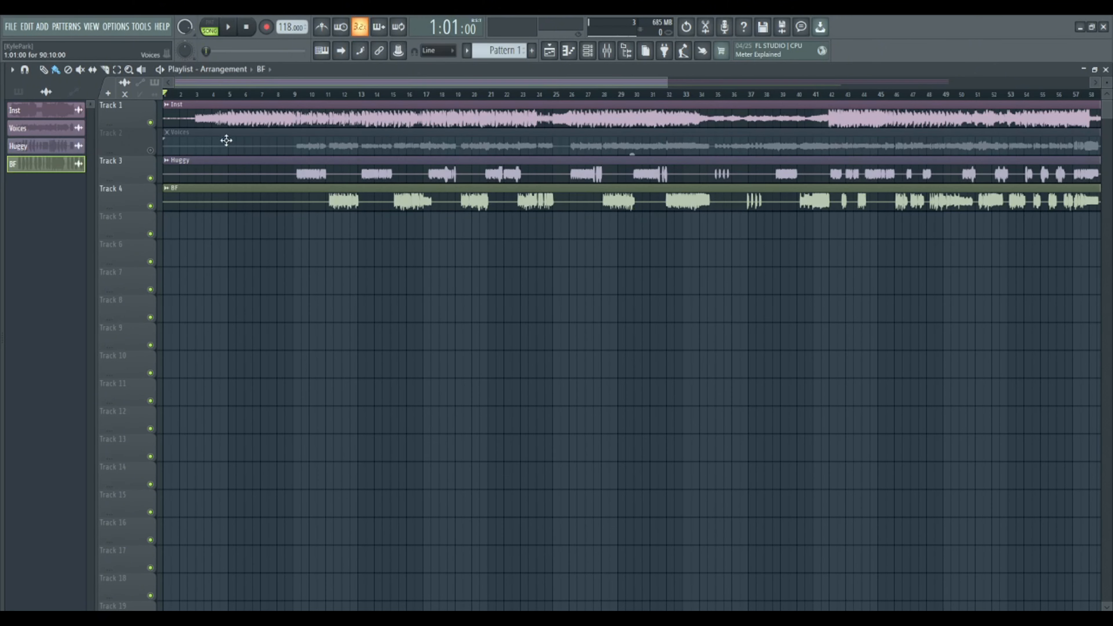
- Play back the arrangement from bar 9 to hear the Huggy and BF vocals with the instrumental
click(294, 94)
key(space)
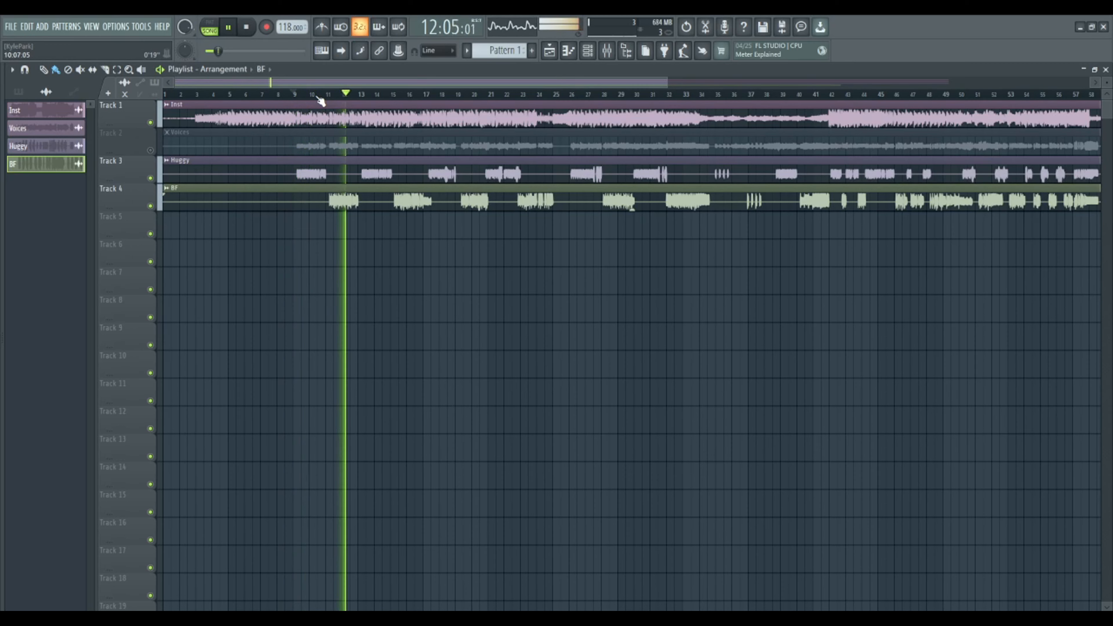
key(space)
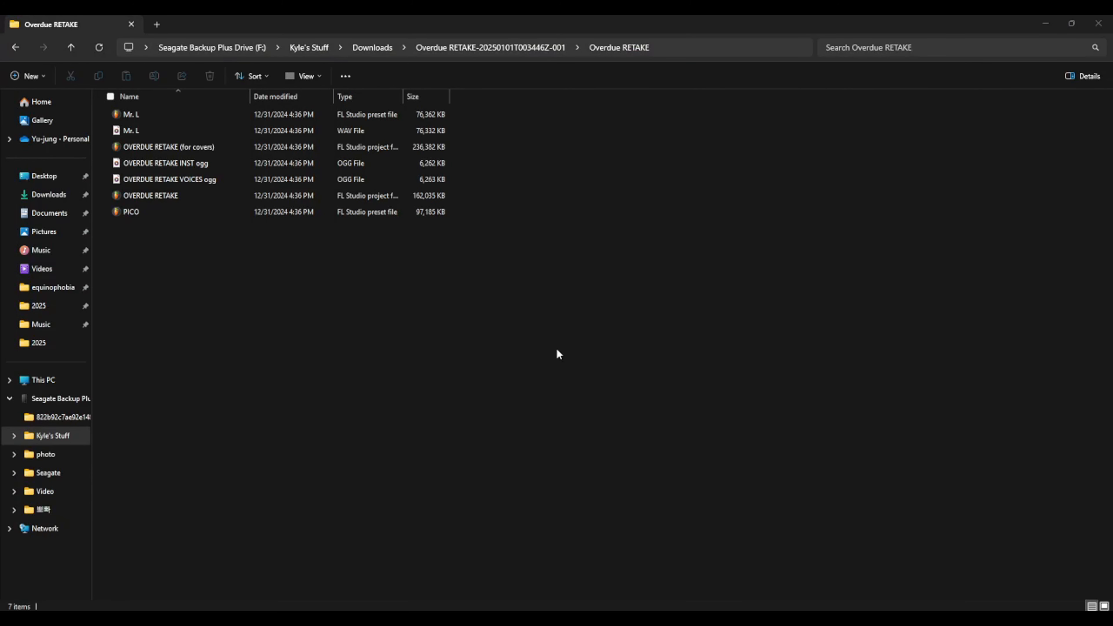
- Open the OVERDUE RETAKE (for covers) project and briefly play its arrangement from the start
double_click(189, 146)
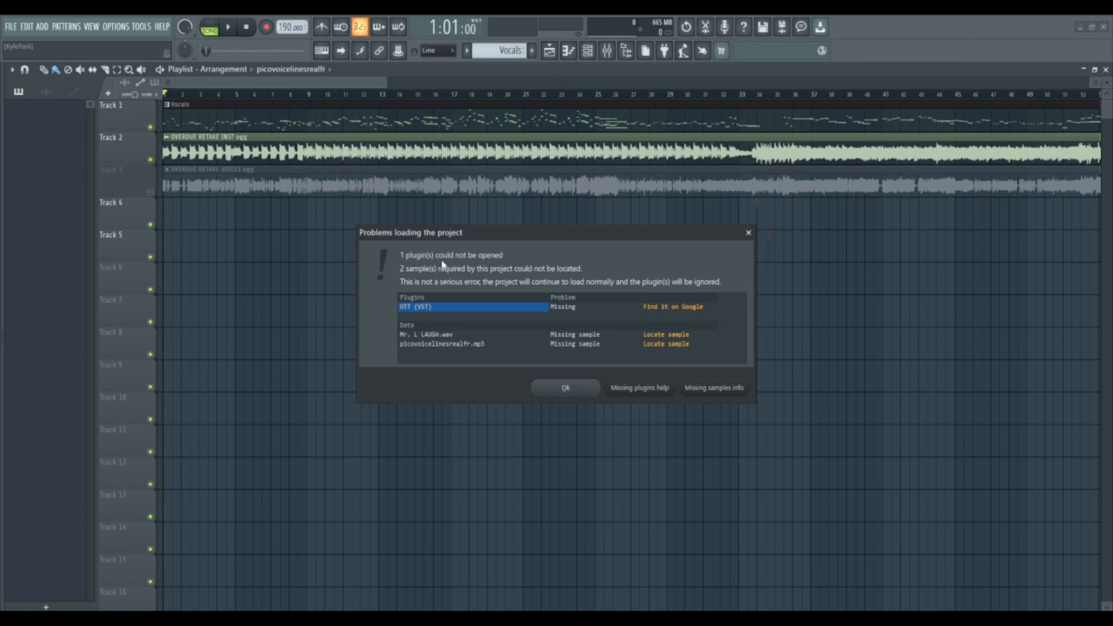
click(579, 388)
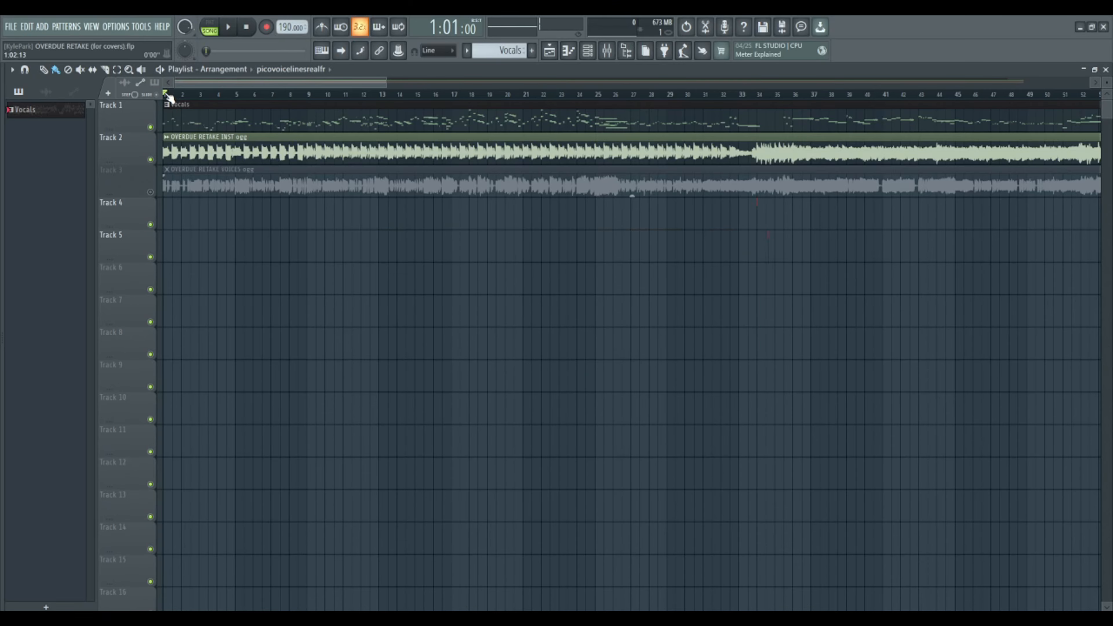
scroll(195, 96, down, 3)
key(space)
key(space)
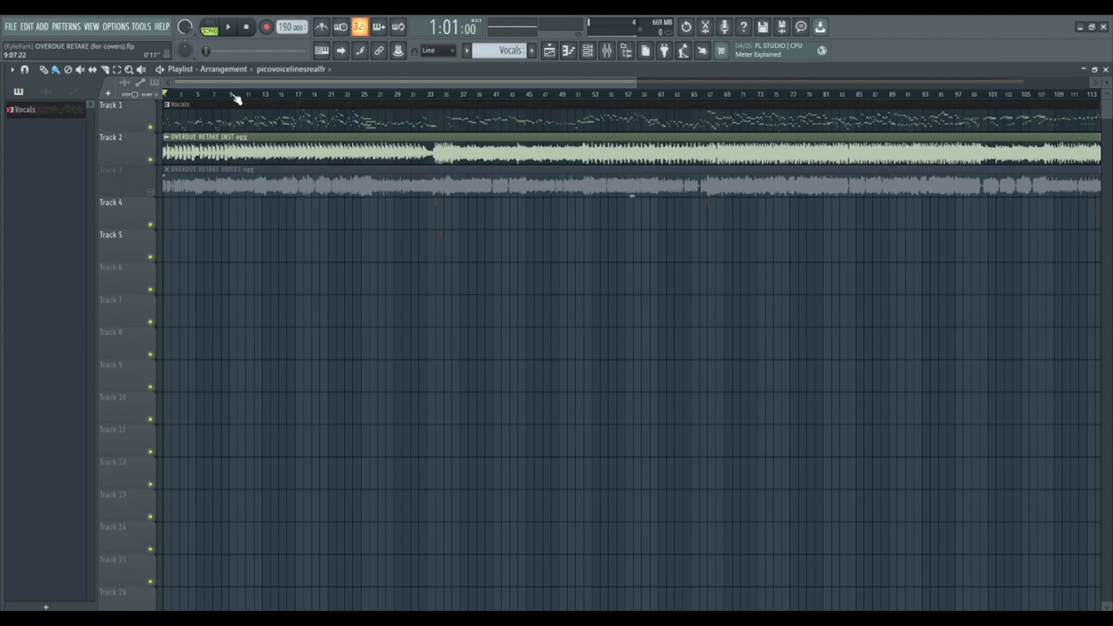
- Show the channel rack and look over the Mr. L FAKE and Mr. L channels and the plugins available for insertion
scroll(175, 95, up, 6)
key(F6)
click(91, 71)
click(103, 109)
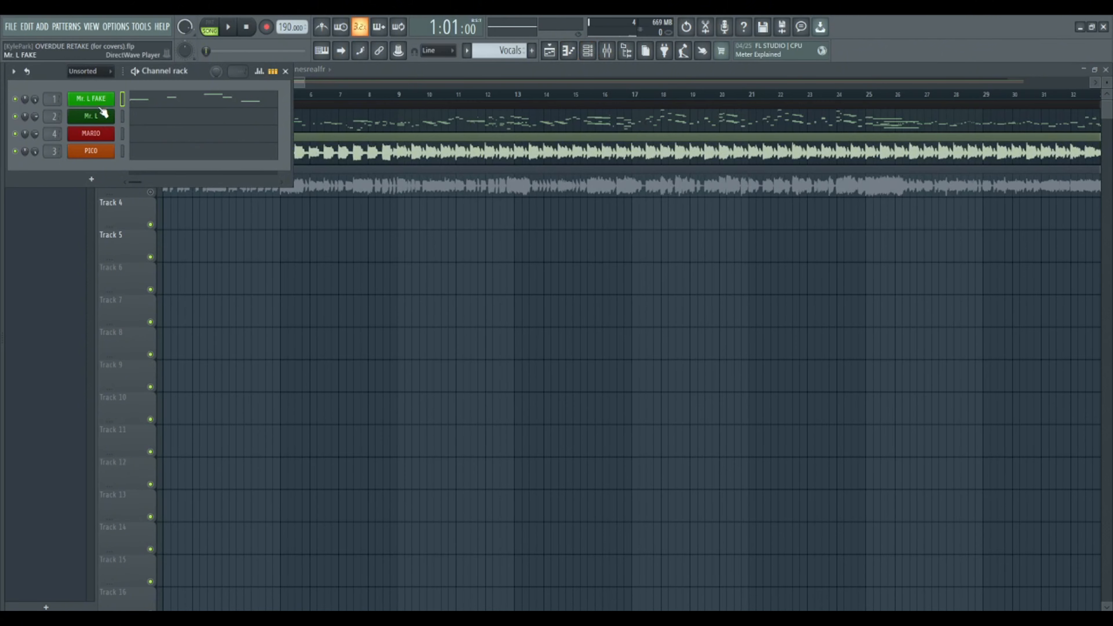
right_click(102, 99)
mouse_move(131, 187)
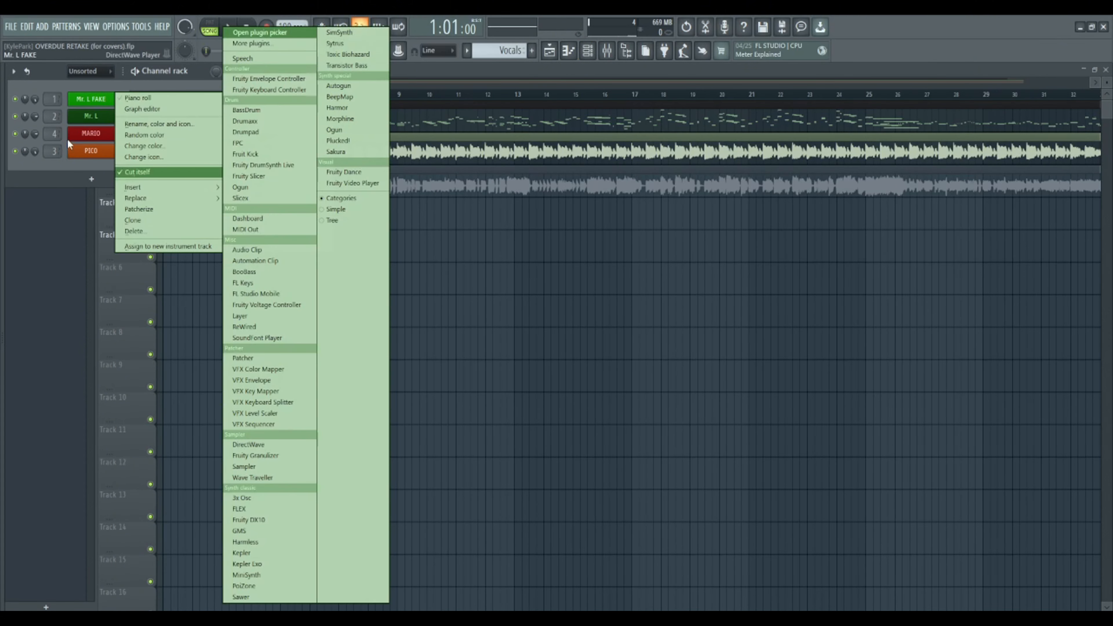
click(93, 118)
click(431, 84)
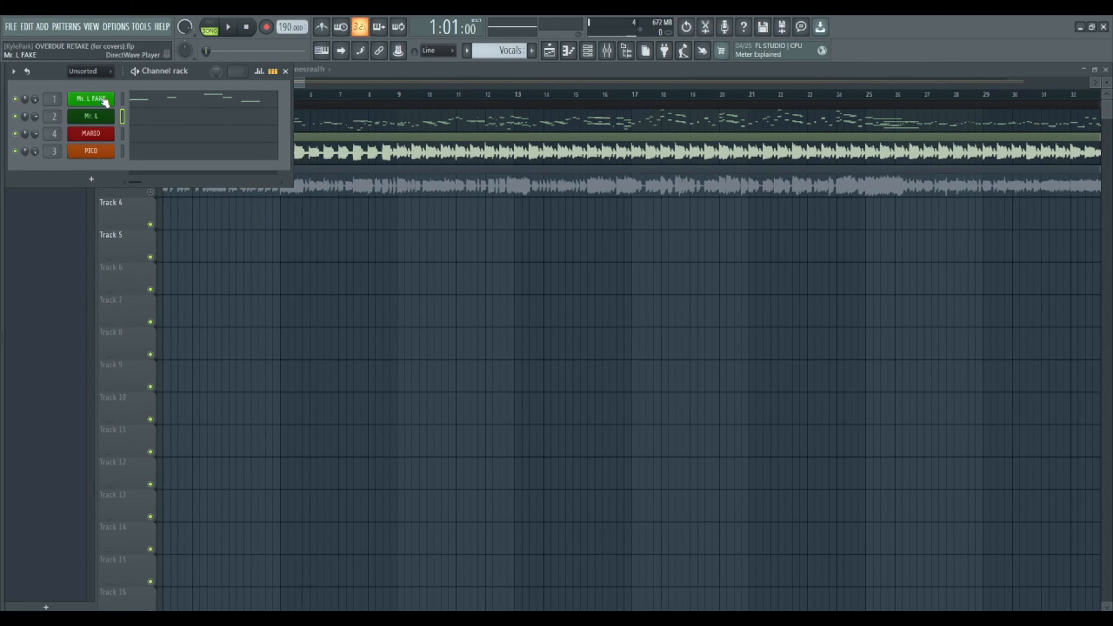
click(105, 100)
click(92, 116)
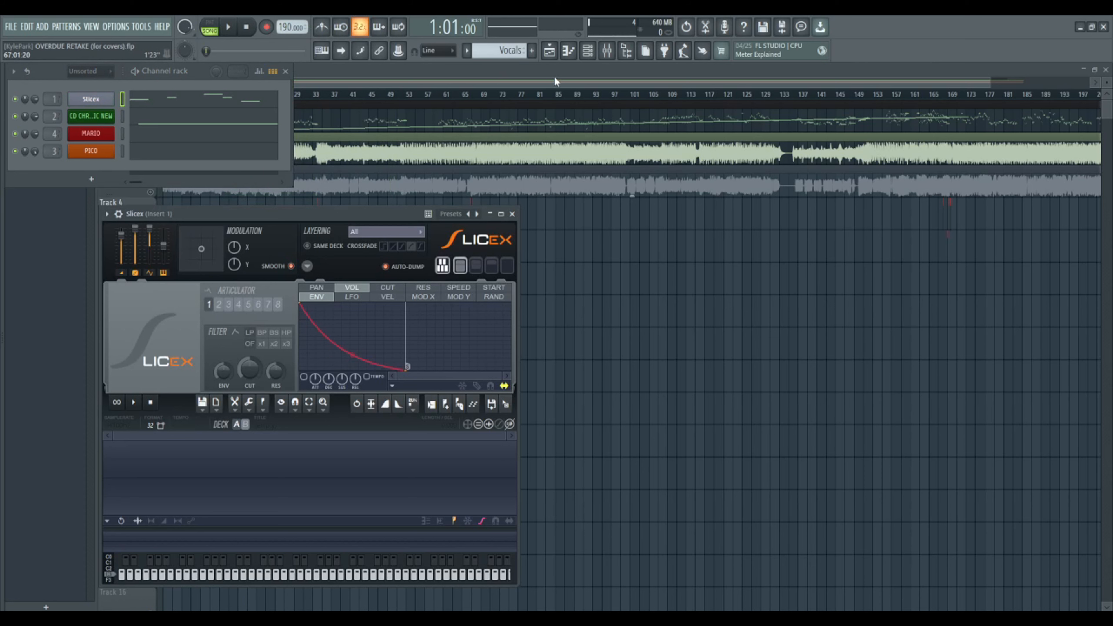
- Move the Slicex window aside and replace its loaded chromatic sample with the Long horse cromatic file from the 1.0 and 1.5 cromaticas folder
click(568, 52)
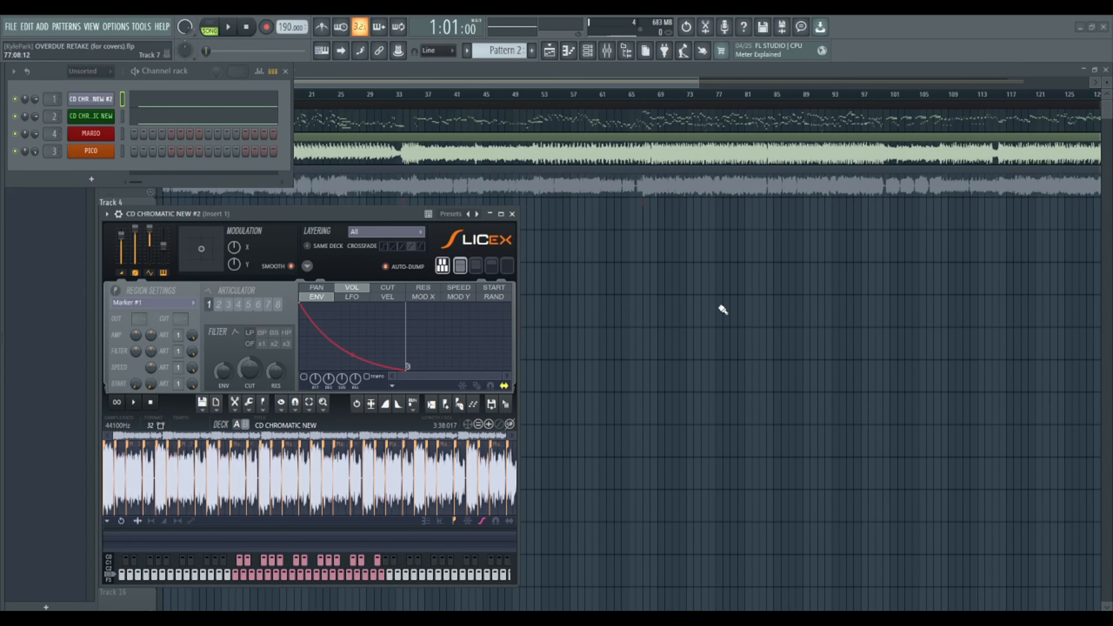
drag(263, 213, 173, 67)
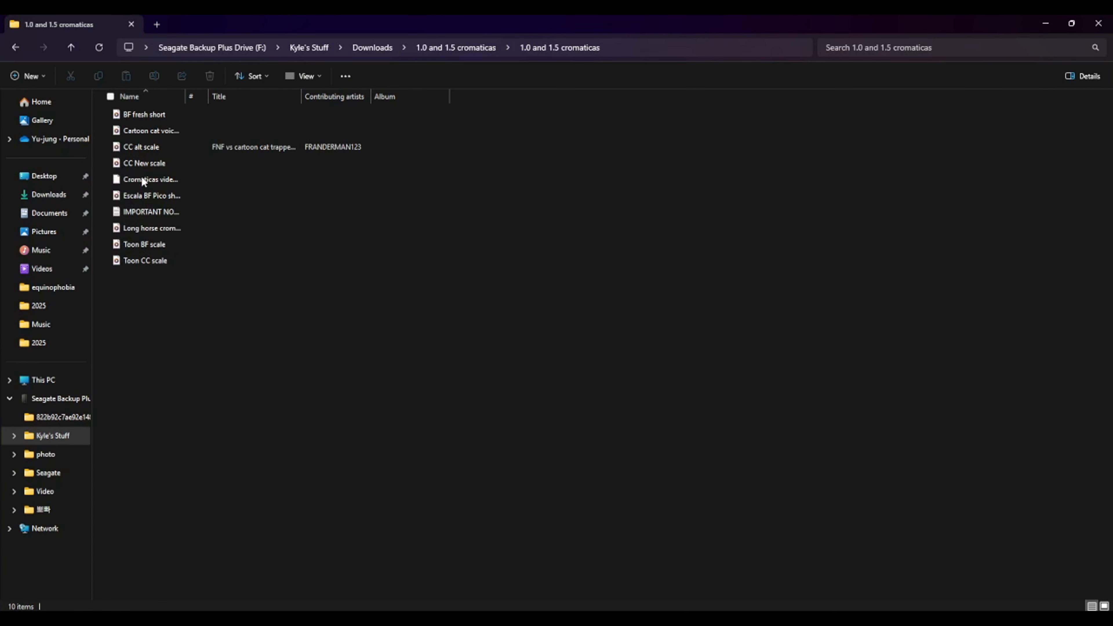
click(202, 225)
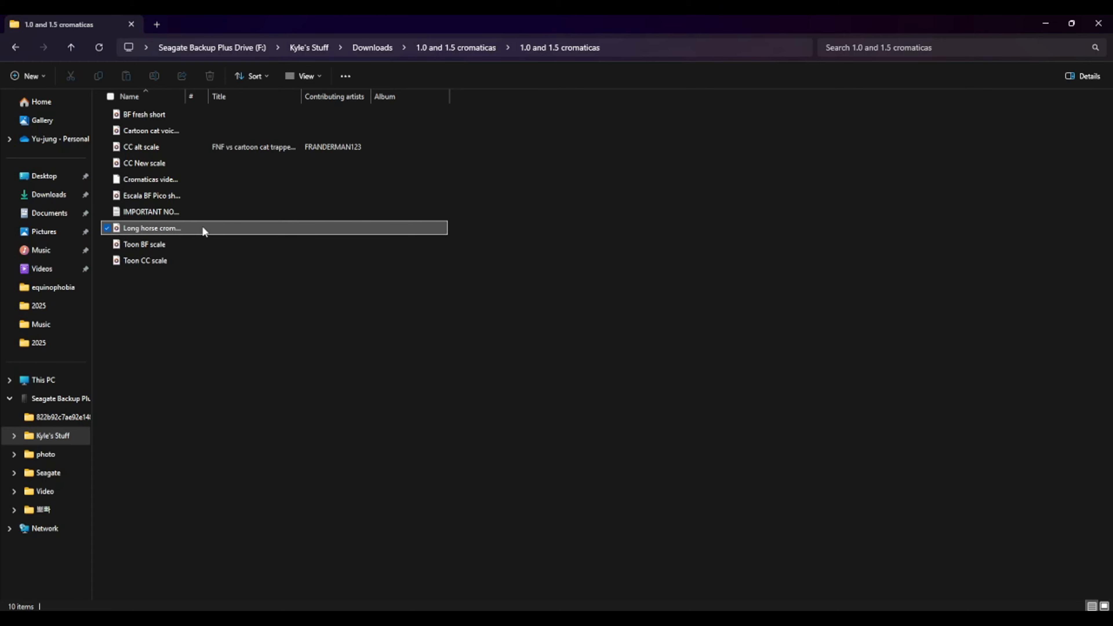
click(1071, 23)
drag(415, 349, 146, 314)
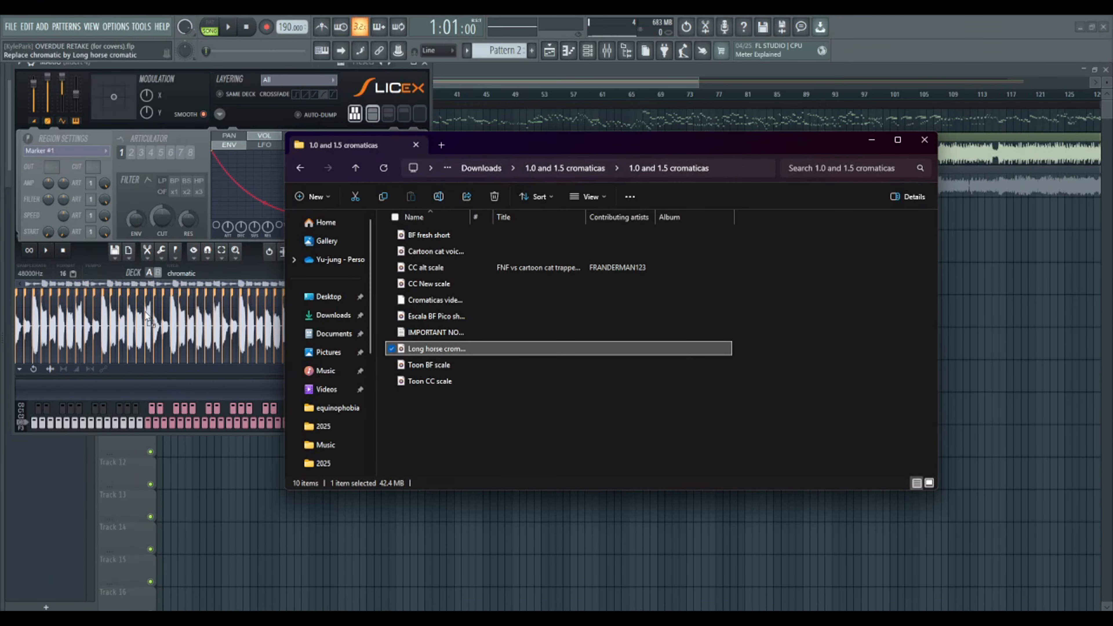